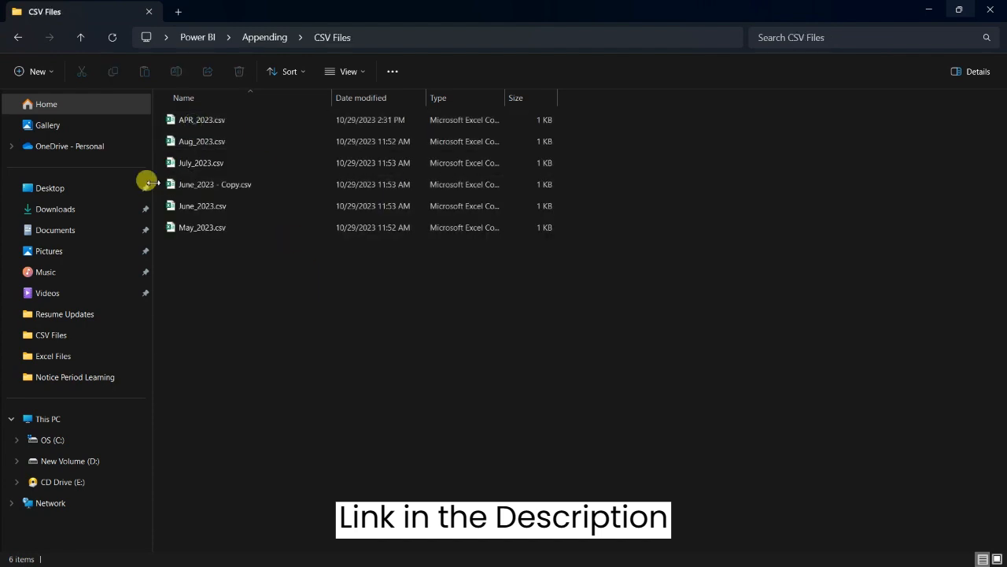
Permanently delete the file June_2023 - Copy.csv from the CSV Files folder.
{"action": "left_click", "coordinate": [236, 193]}
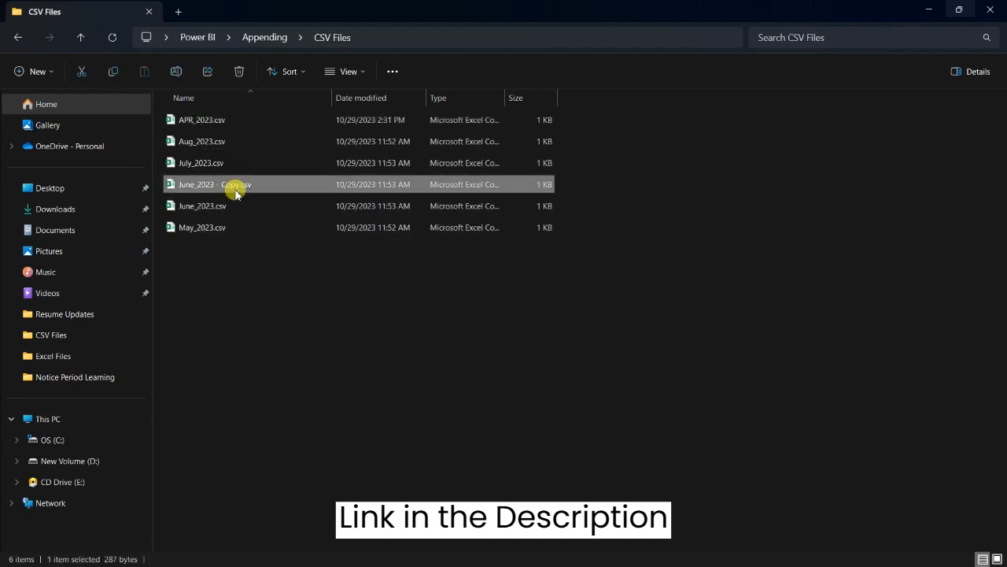
{"action": "key", "text": "shift+Delete"}
{"action": "key", "text": "Return"}
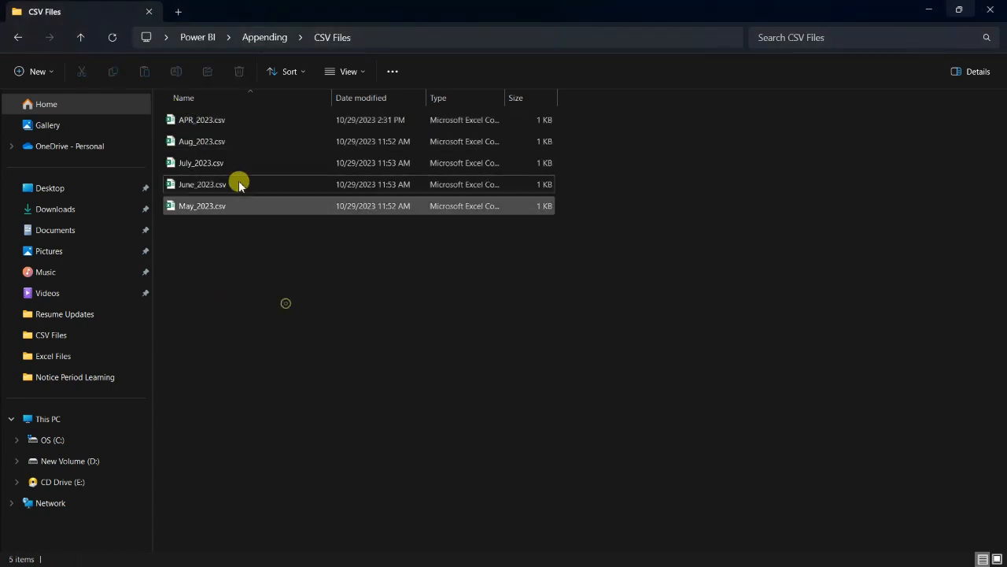
Rename the file APR_2023.csv as Apr_2023.csv.
{"action": "left_click_drag", "start_coordinate": [237, 233], "coordinate": [197, 116]}
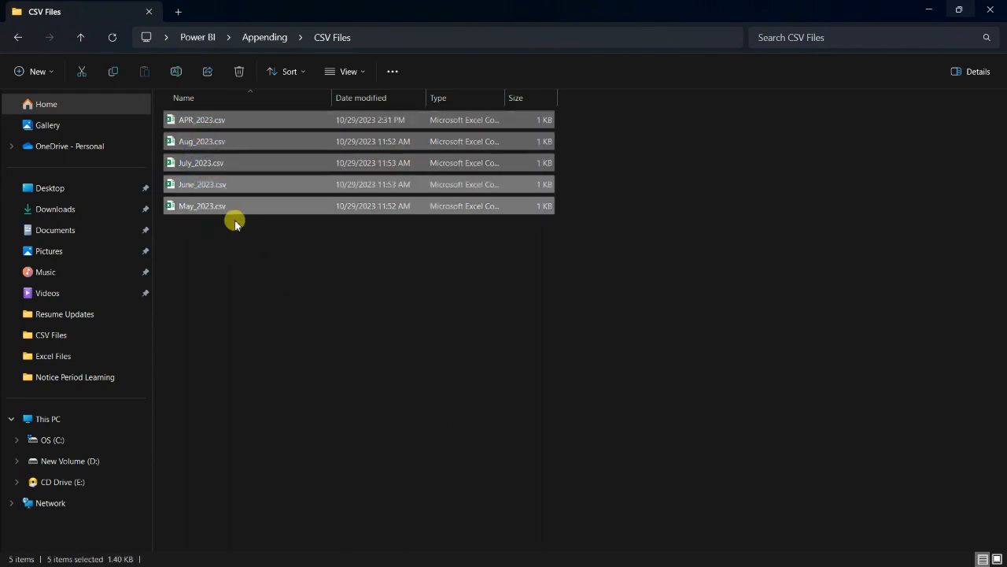
{"action": "left_click", "coordinate": [204, 126]}
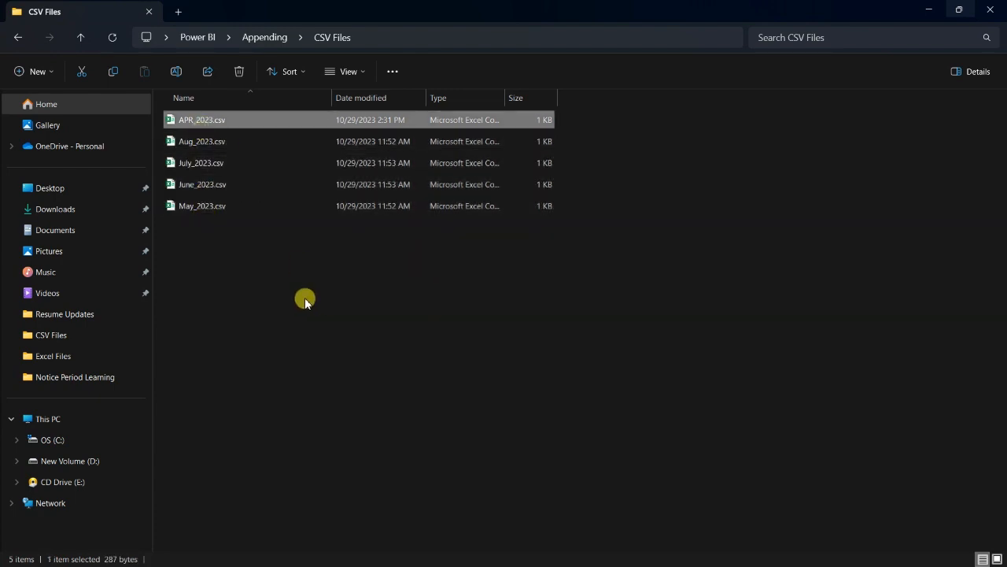
{"action": "left_click", "coordinate": [209, 312]}
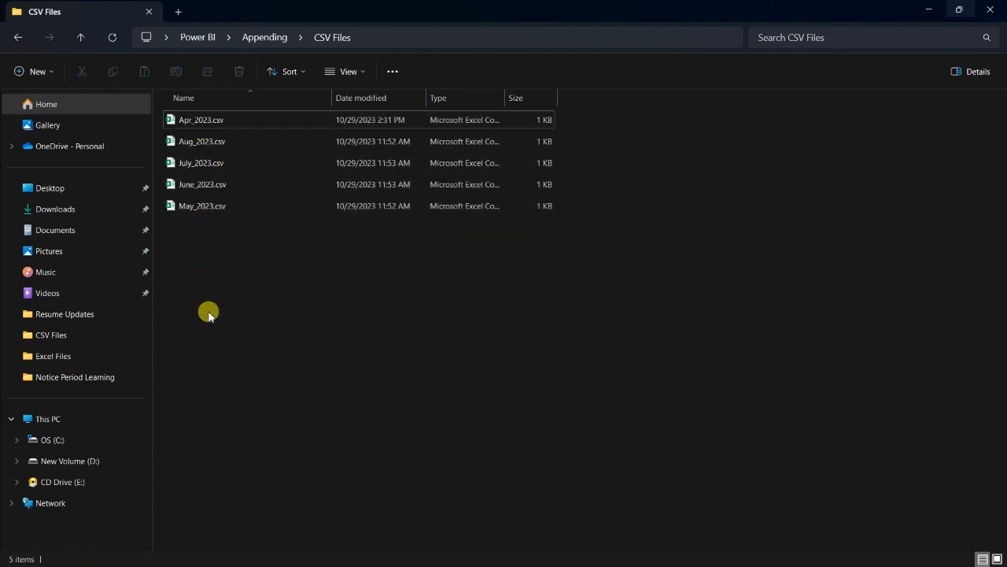
Open Apr_2023.csv in Excel, auto-fit the Date column, check the dates in A2:A11, and close the workbook.
{"action": "double_click", "coordinate": [204, 125]}
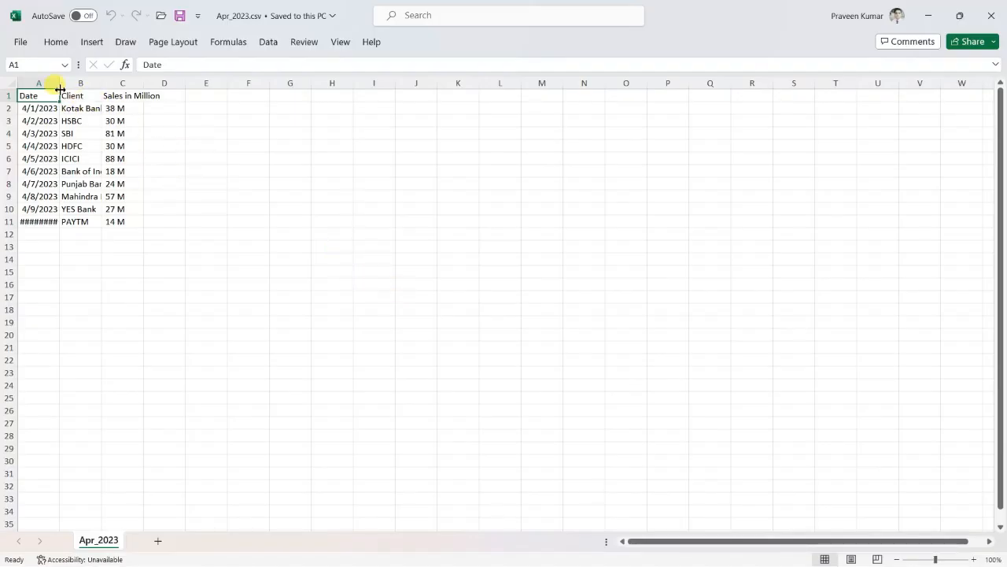
{"action": "double_click", "coordinate": [60, 80]}
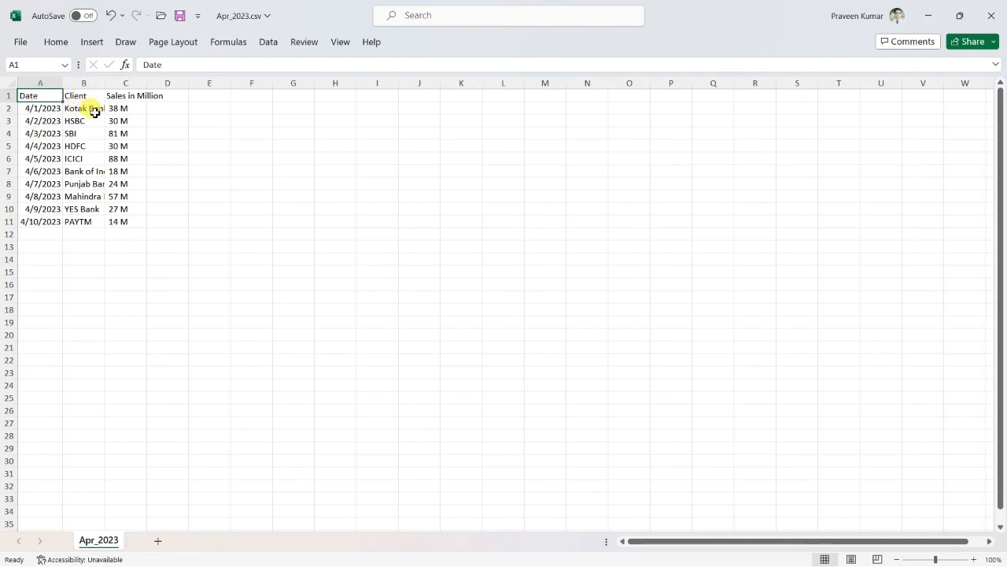
{"action": "left_click_drag", "start_coordinate": [29, 107], "coordinate": [38, 221]}
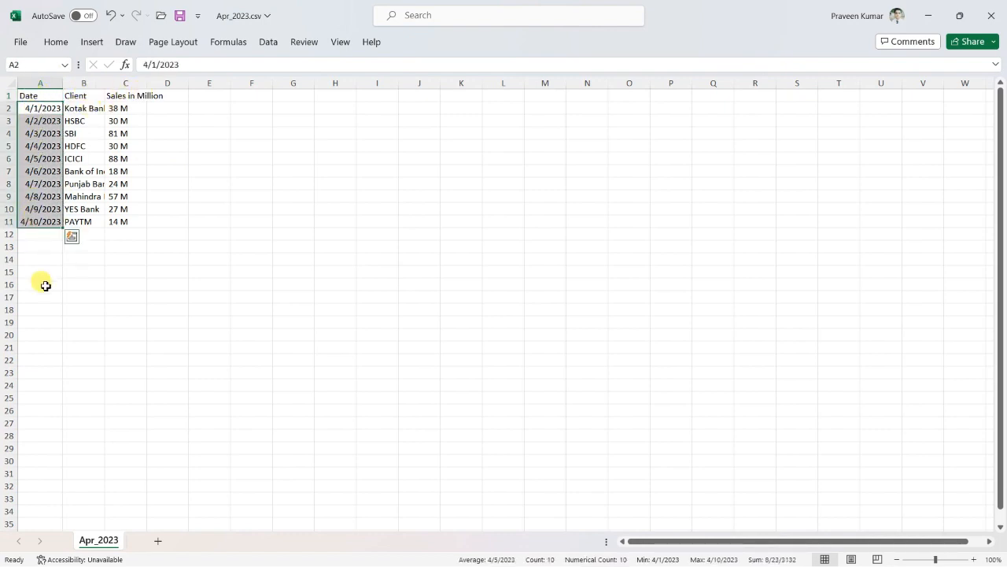
{"action": "left_click", "coordinate": [991, 15]}
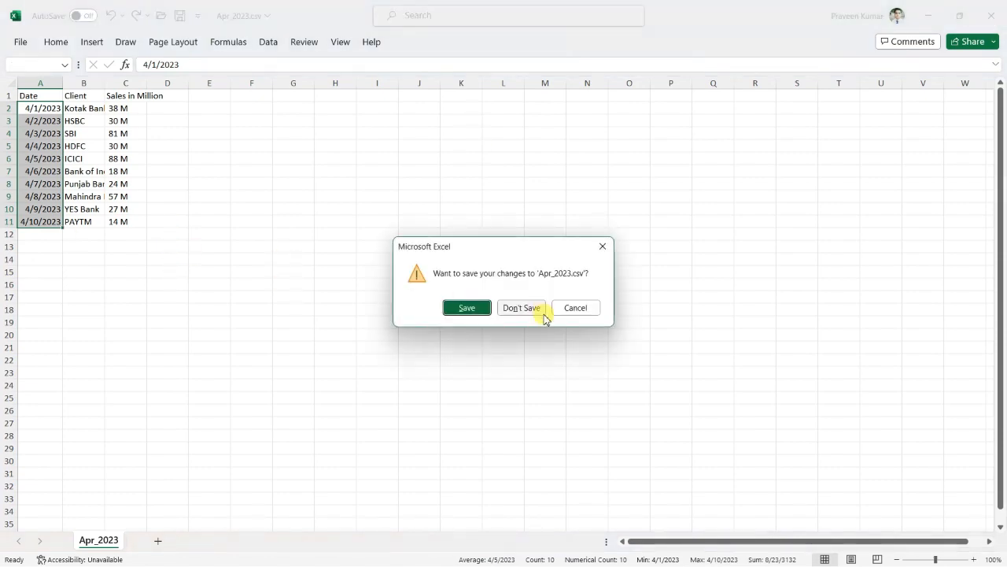
{"action": "left_click", "coordinate": [472, 308]}
Open Aug_2023.csv in Excel, auto-fit the Date column, review its dates and clients, and close it without saving.
{"action": "left_click", "coordinate": [207, 143]}
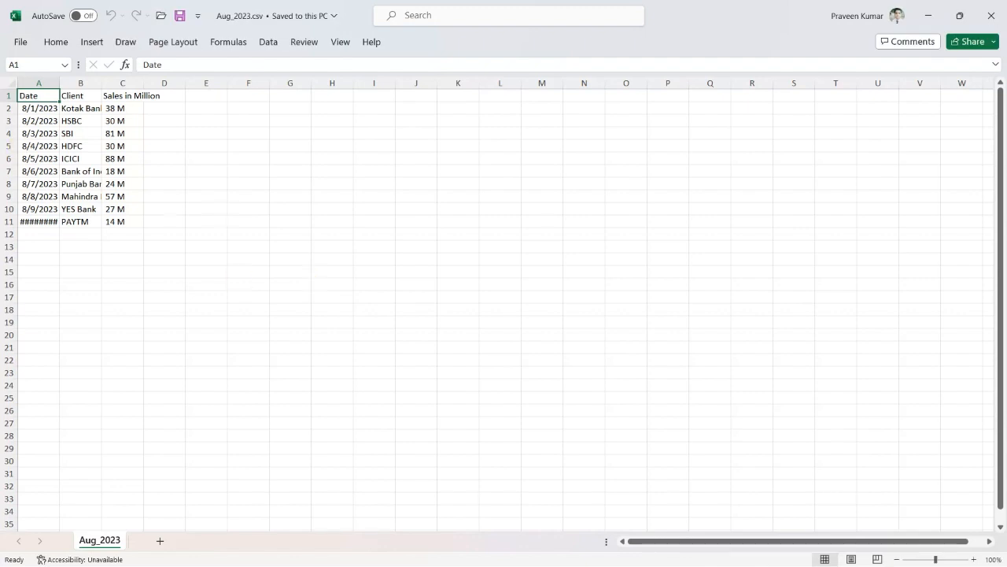
{"action": "double_click", "coordinate": [59, 83]}
{"action": "left_click_drag", "start_coordinate": [32, 107], "coordinate": [37, 233]}
{"action": "left_click_drag", "start_coordinate": [77, 108], "coordinate": [79, 223]}
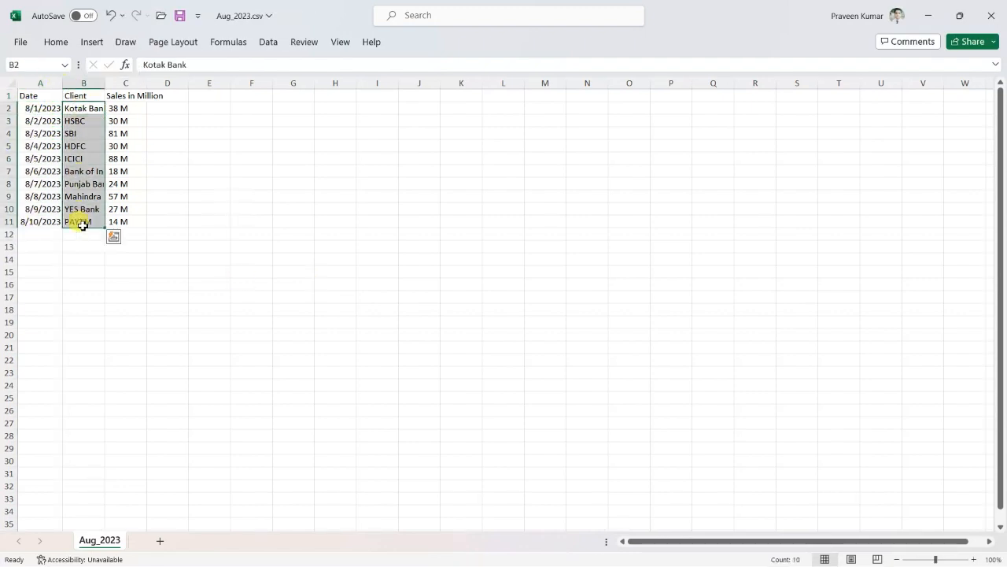
{"action": "left_click", "coordinate": [175, 246]}
{"action": "left_click", "coordinate": [992, 16]}
{"action": "left_click", "coordinate": [510, 307]}
{"action": "left_click_drag", "start_coordinate": [231, 249], "coordinate": [187, 145]}
{"action": "left_click", "coordinate": [268, 302]}
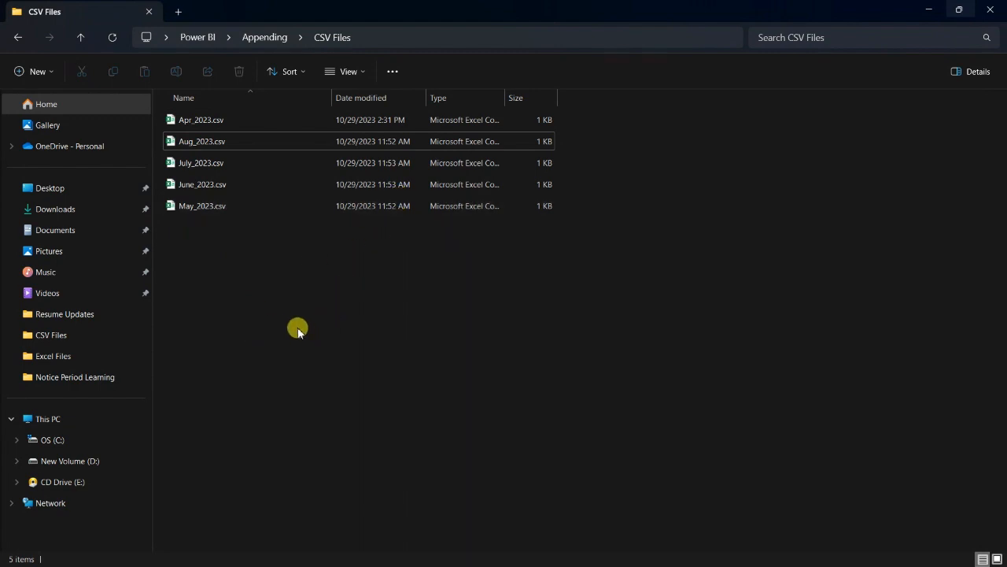
Copy the full path of the CSV Files folder.
{"action": "left_click", "coordinate": [429, 39]}
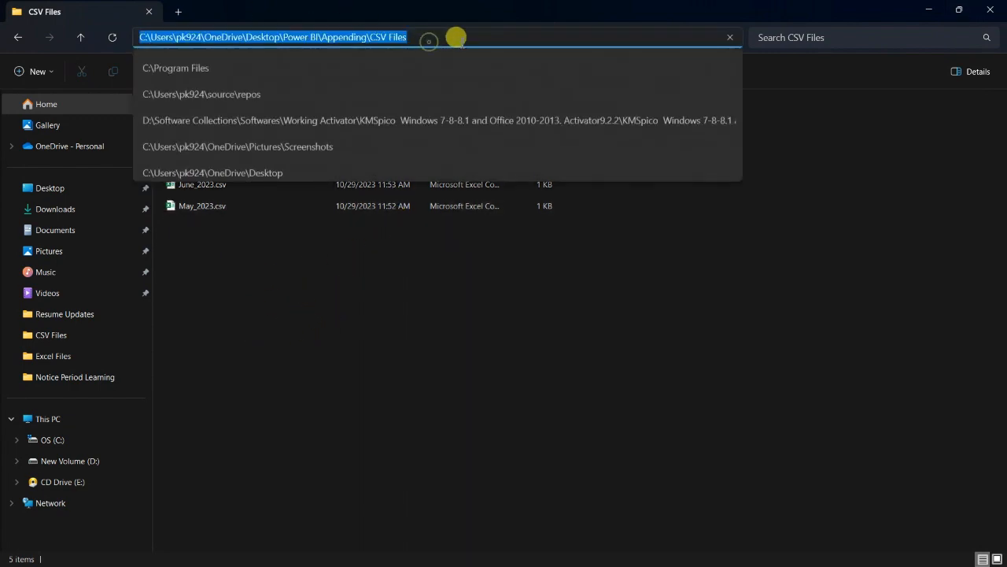
{"action": "left_click", "coordinate": [358, 267]}
{"action": "left_click", "coordinate": [460, 41]}
{"action": "key", "text": "super+c"}
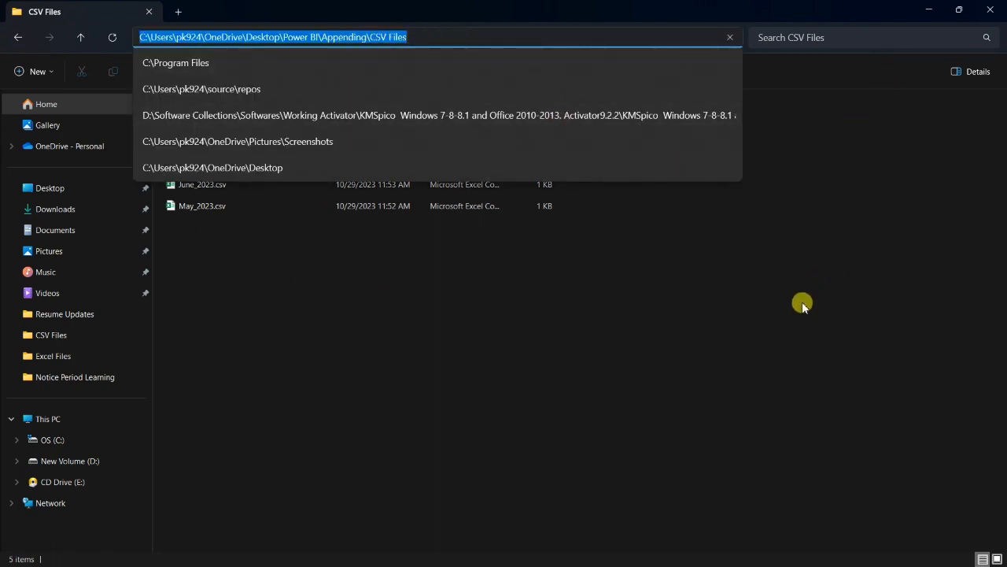
{"action": "left_click", "coordinate": [802, 307]}
Switch to Power BI Desktop and start a new data connection using the Folder connector.
{"action": "key", "text": "super+Tab"}
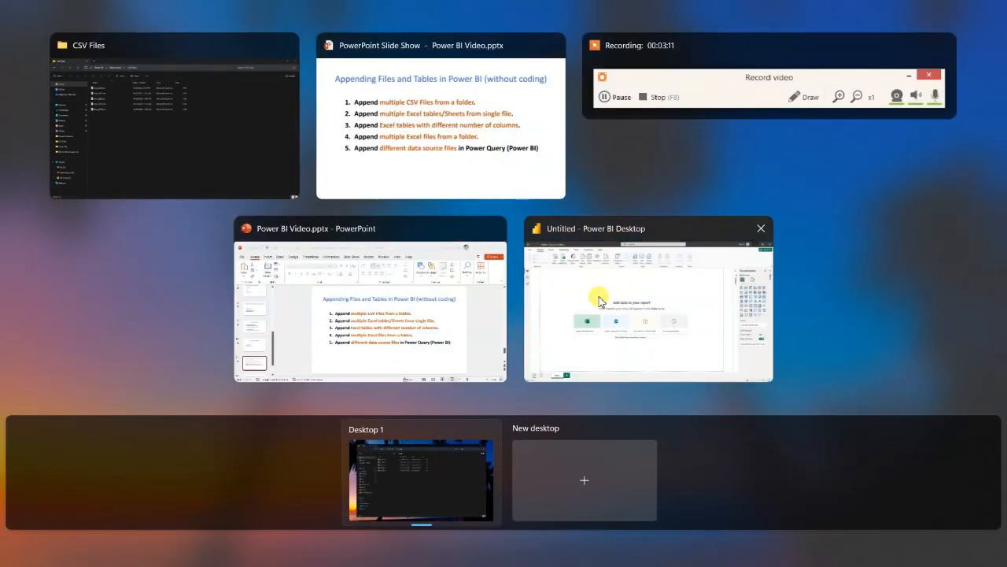
{"action": "left_click", "coordinate": [631, 323]}
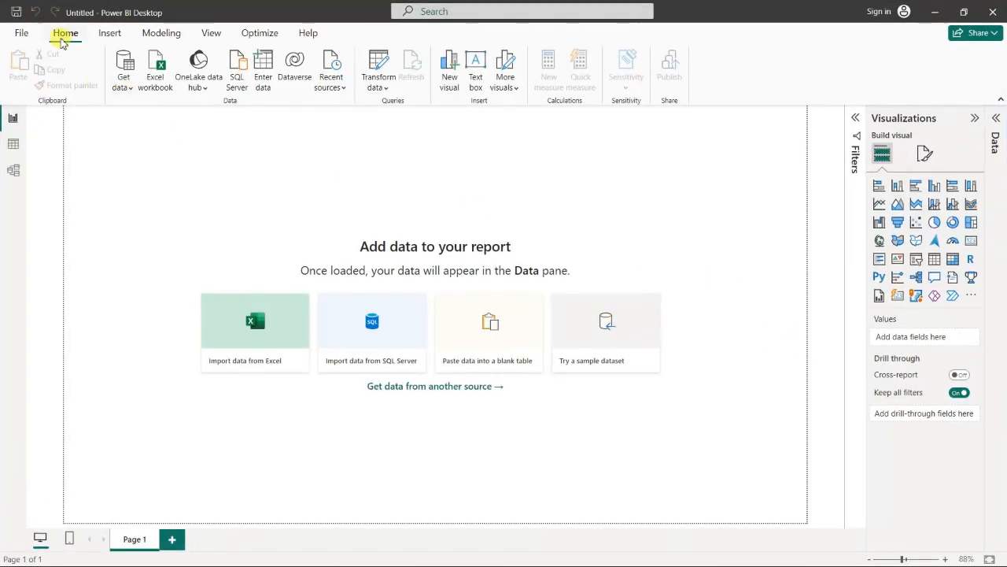
{"action": "left_click", "coordinate": [124, 85]}
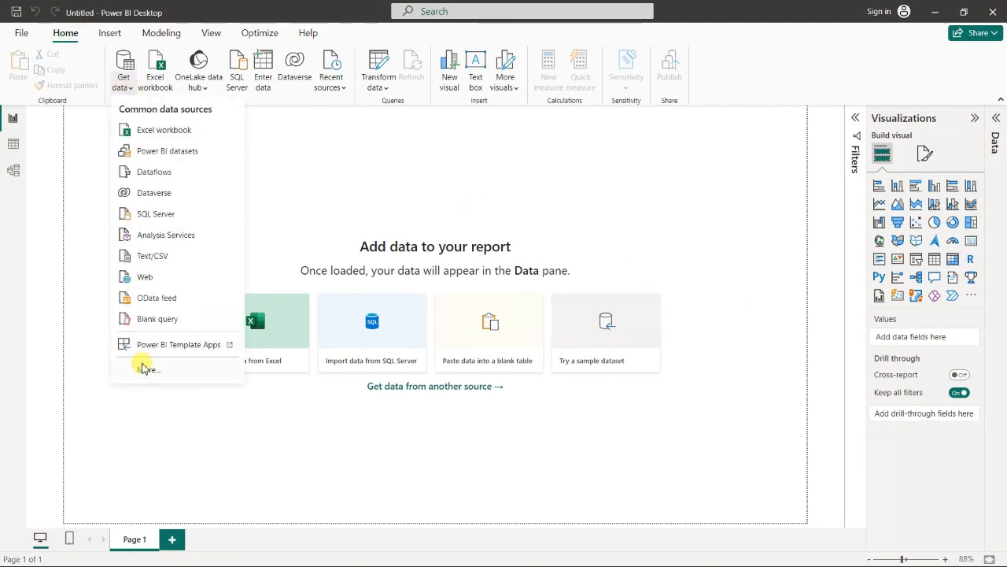
{"action": "left_click", "coordinate": [146, 370]}
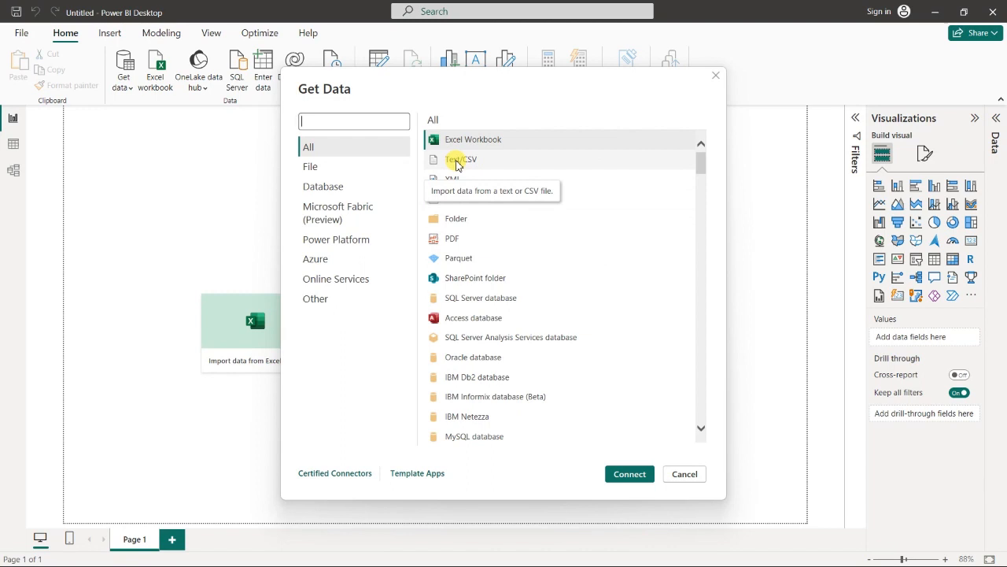
{"action": "left_click", "coordinate": [453, 220]}
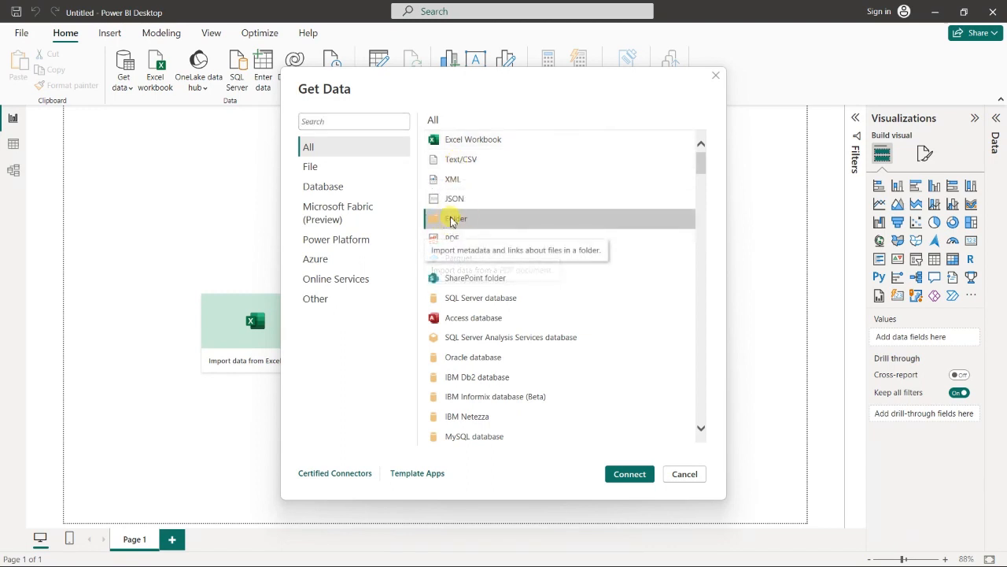
{"action": "left_click", "coordinate": [629, 475]}
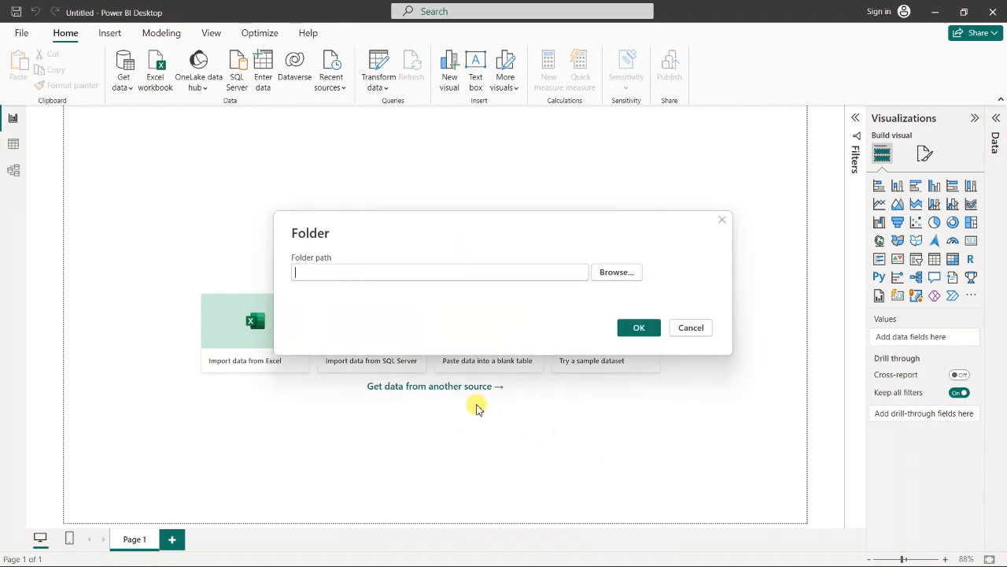
Paste the copied CSV Files path as the folder path and load the file list preview.
{"action": "left_click", "coordinate": [383, 280]}
{"action": "right_click", "coordinate": [388, 275]}
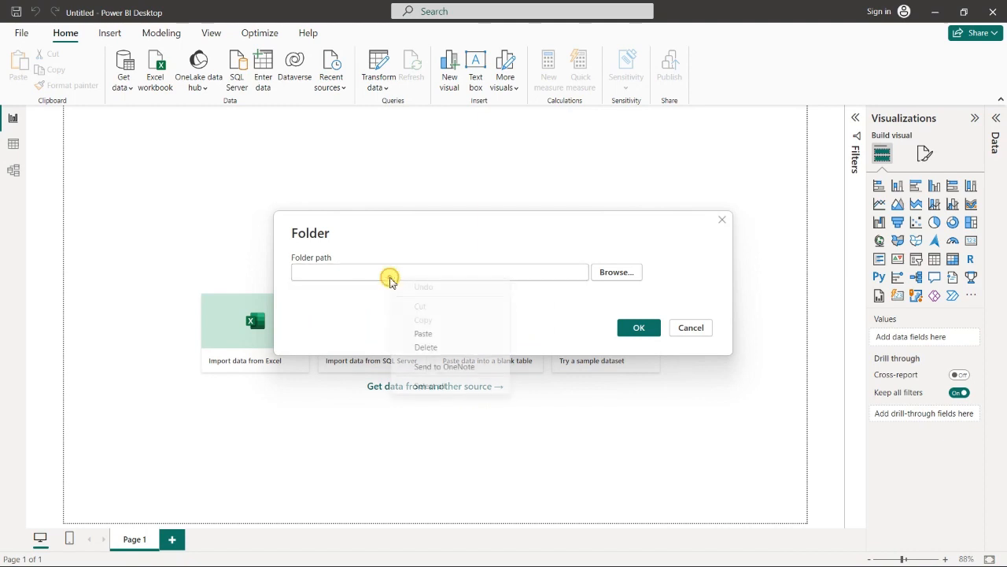
{"action": "left_click", "coordinate": [418, 333]}
{"action": "left_click", "coordinate": [639, 330]}
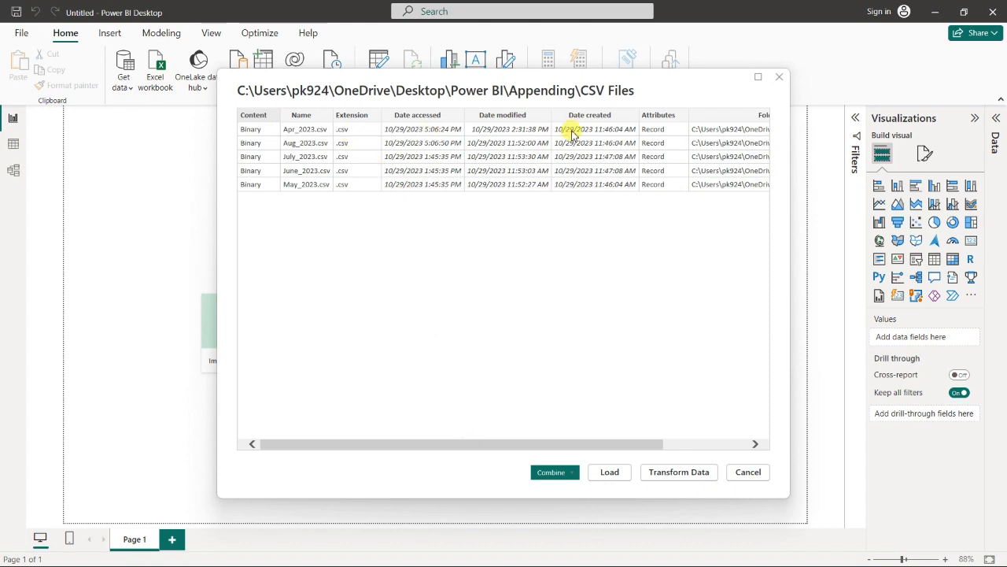
Combine and transform the folder's CSV files, using the first file as sample and comma as delimiter.
{"action": "left_click_drag", "start_coordinate": [654, 444], "coordinate": [475, 411]}
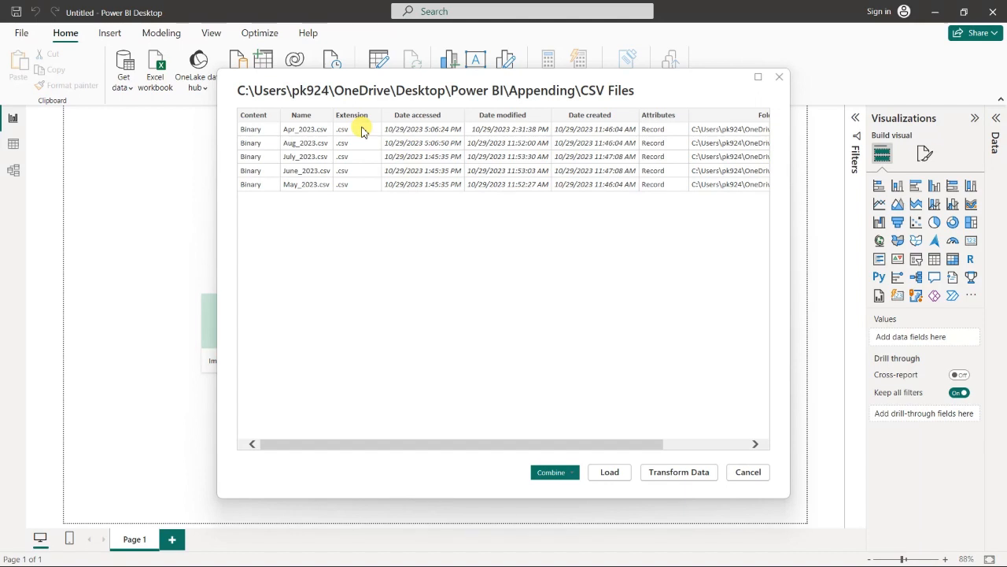
{"action": "left_click", "coordinate": [571, 474]}
{"action": "left_click", "coordinate": [575, 484]}
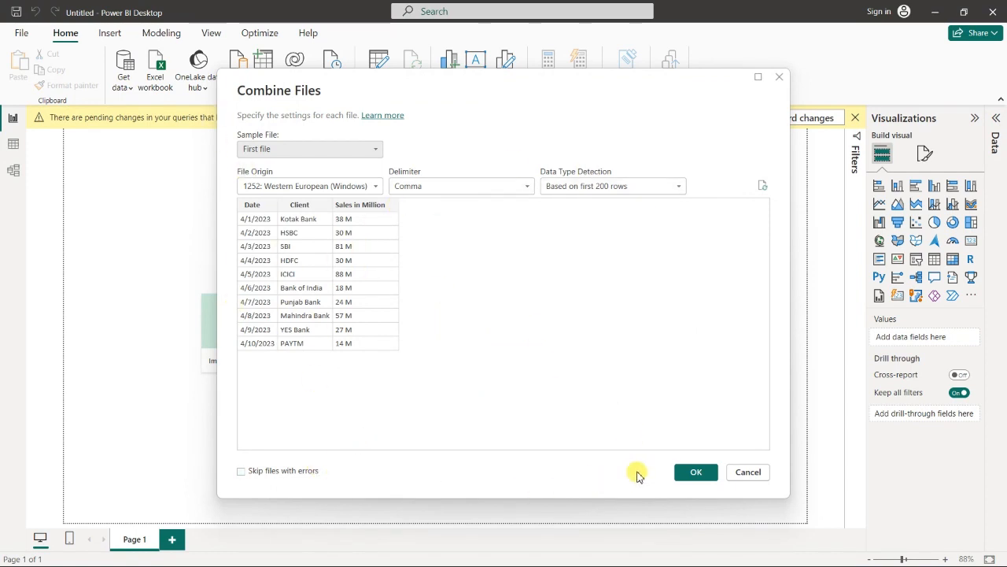
{"action": "left_click", "coordinate": [695, 472]}
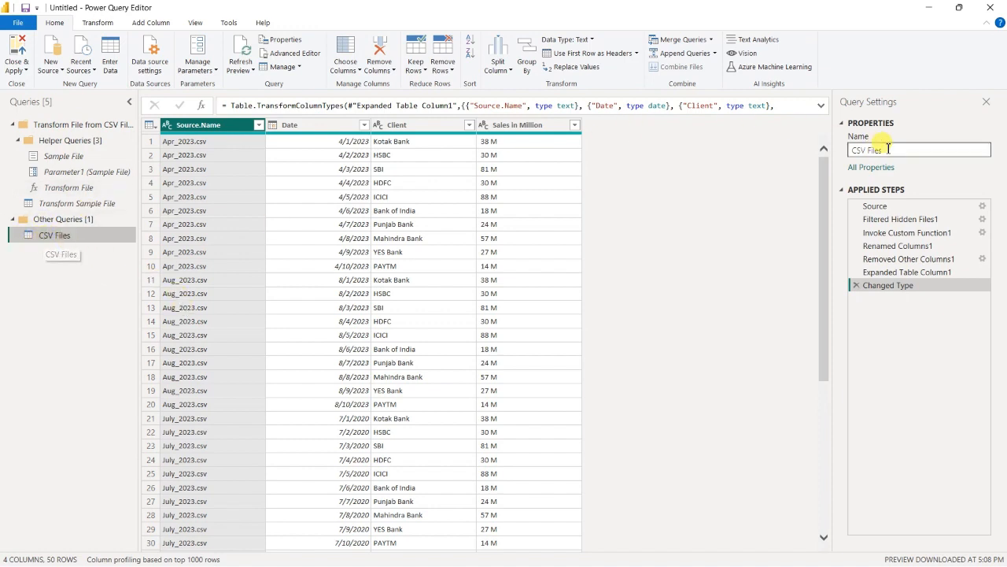
Rename the CSV Files query as Appended CSV File.
{"action": "left_click_drag", "start_coordinate": [882, 147], "coordinate": [840, 154]}
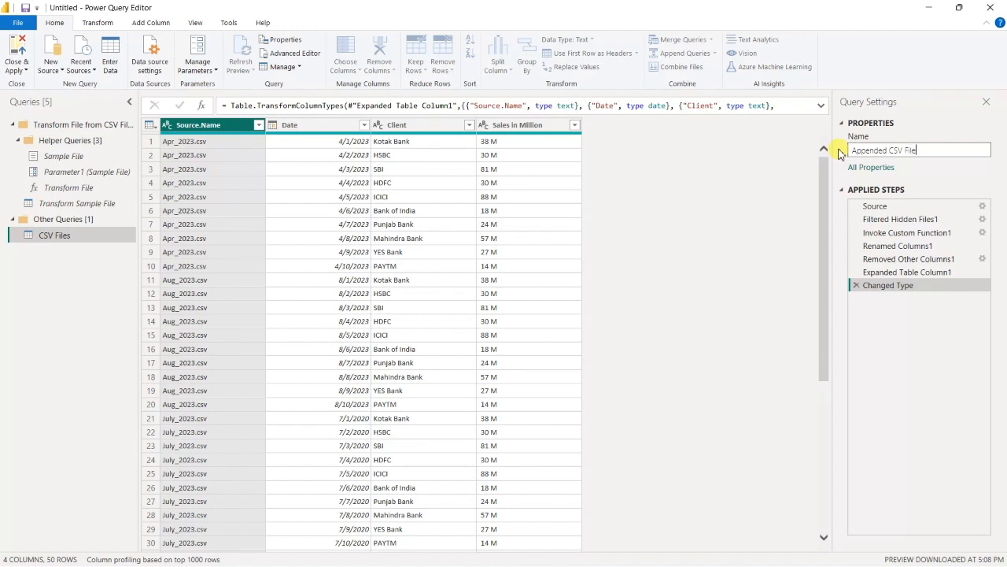
{"action": "left_click", "coordinate": [705, 217]}
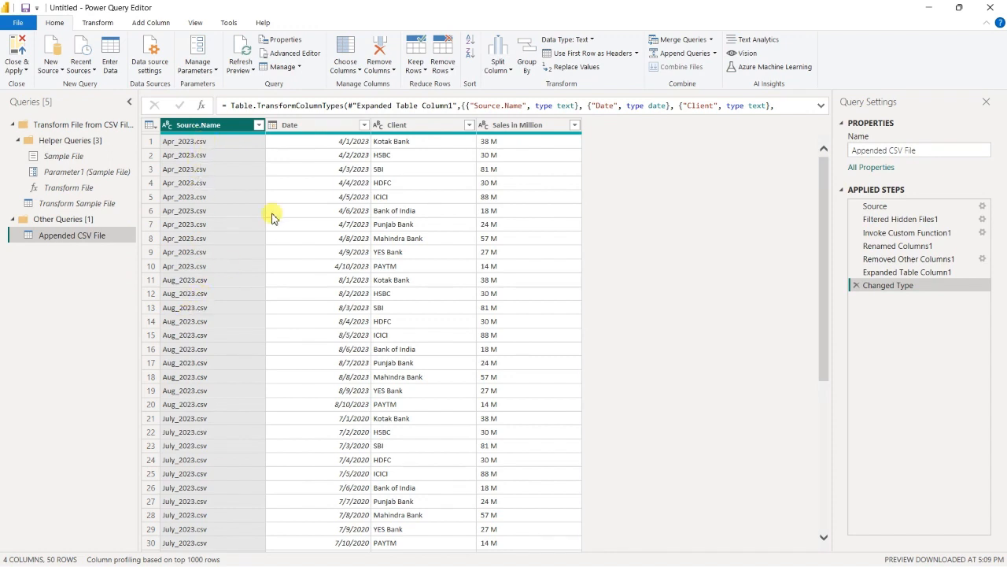
Examine the Date, Client and Sales in Million columns and all the appended rows of the query.
{"action": "left_click", "coordinate": [307, 126]}
{"action": "left_click", "coordinate": [389, 126]}
{"action": "left_click", "coordinate": [493, 126]}
{"action": "left_click", "coordinate": [310, 126]}
{"action": "left_click", "coordinate": [393, 125]}
{"action": "left_click", "coordinate": [532, 126]}
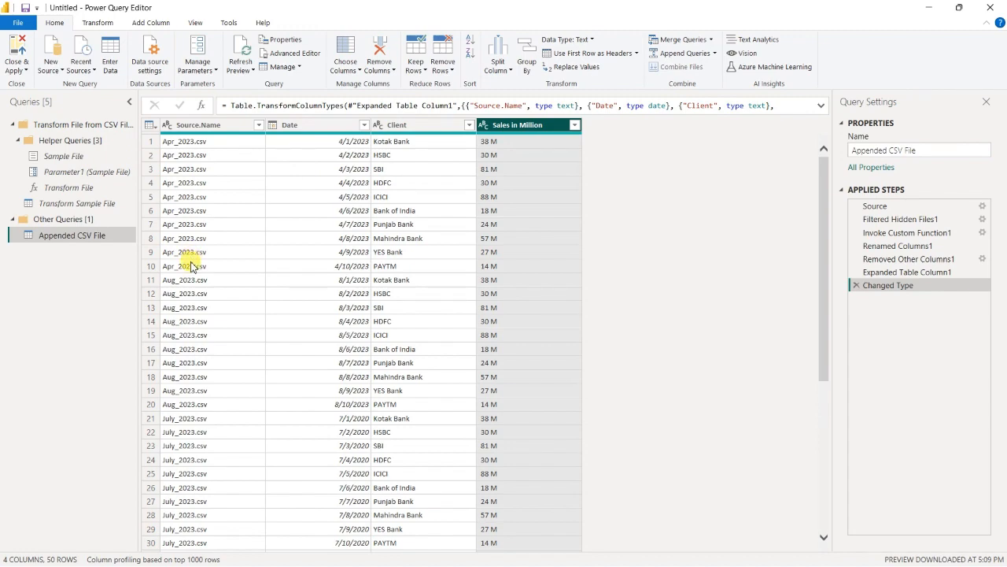
{"action": "scroll", "coordinate": [192, 252], "scroll_direction": "down", "scroll_amount": 1}
{"action": "scroll", "coordinate": [188, 377], "scroll_direction": "down", "scroll_amount": 5}
{"action": "scroll", "coordinate": [191, 418], "scroll_direction": "down", "scroll_amount": 1}
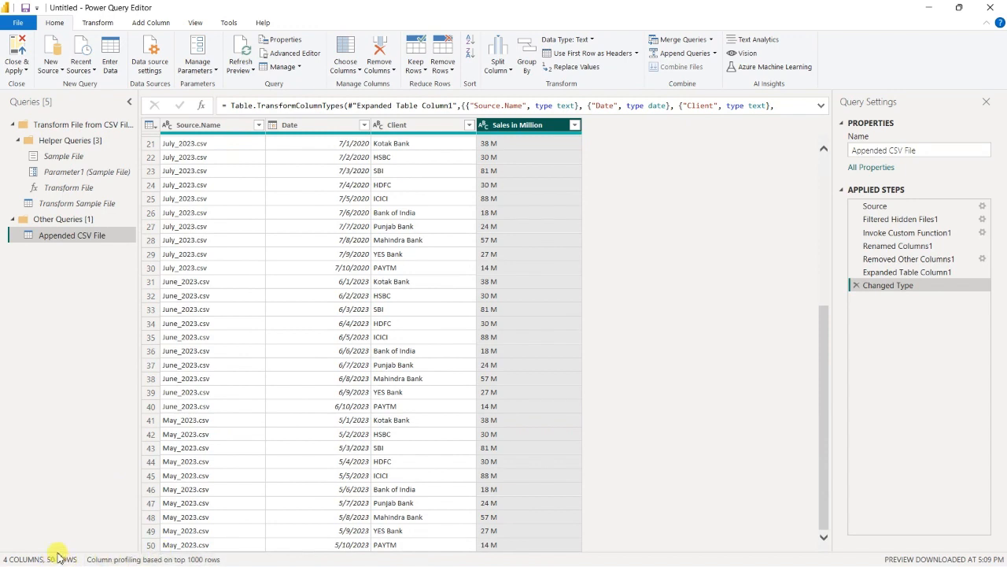
{"action": "scroll", "coordinate": [207, 393], "scroll_direction": "up", "scroll_amount": 7}
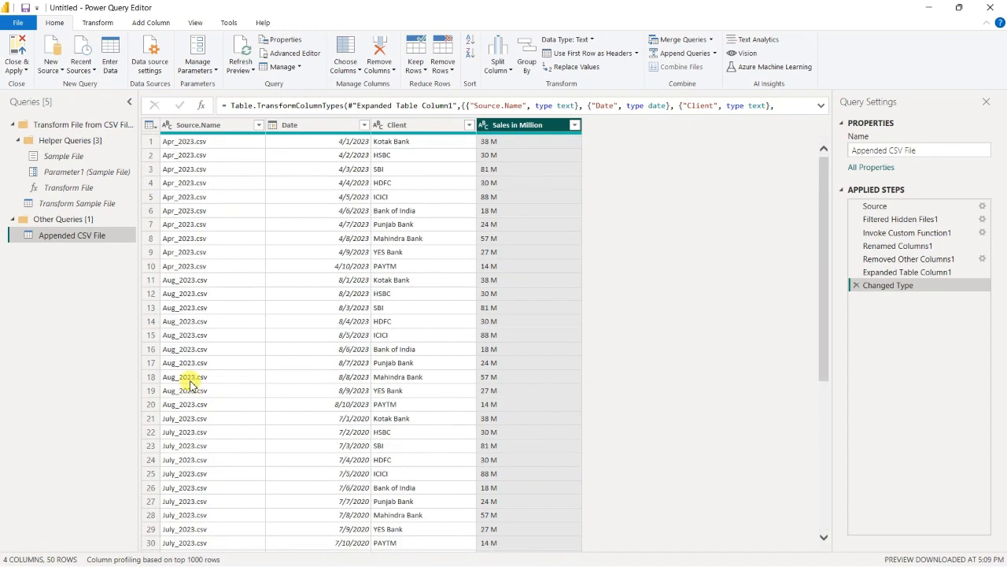
Count the rows of the Appended CSV File query with a Count Rows transformation.
{"action": "left_click", "coordinate": [202, 130]}
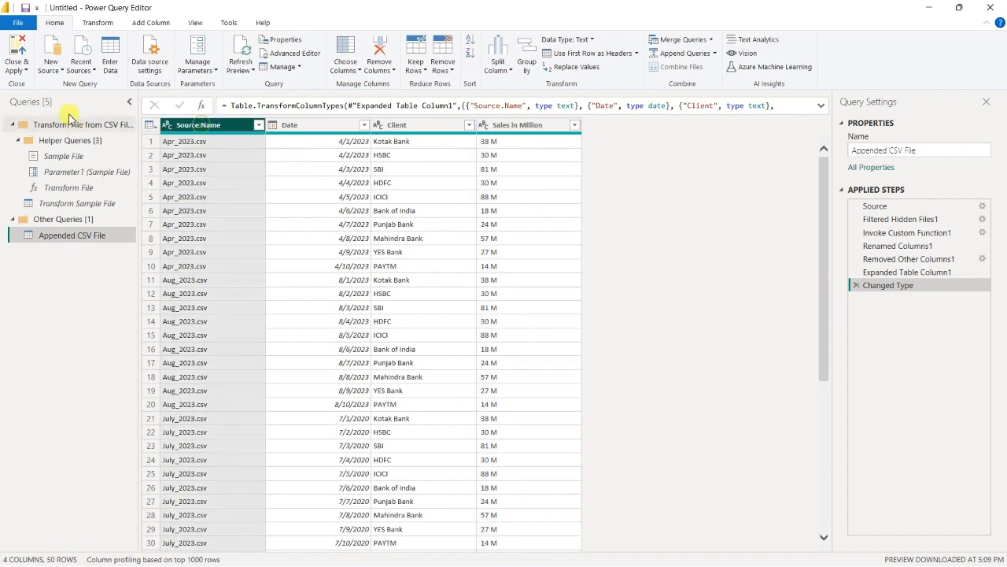
{"action": "left_click", "coordinate": [96, 22]}
{"action": "left_click", "coordinate": [105, 68]}
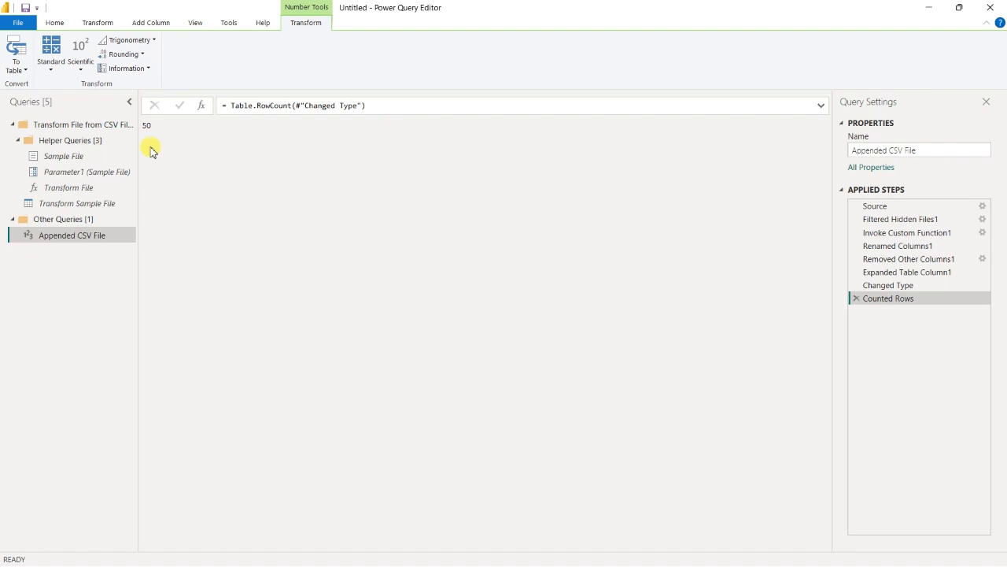
{"action": "left_click", "coordinate": [55, 22]}
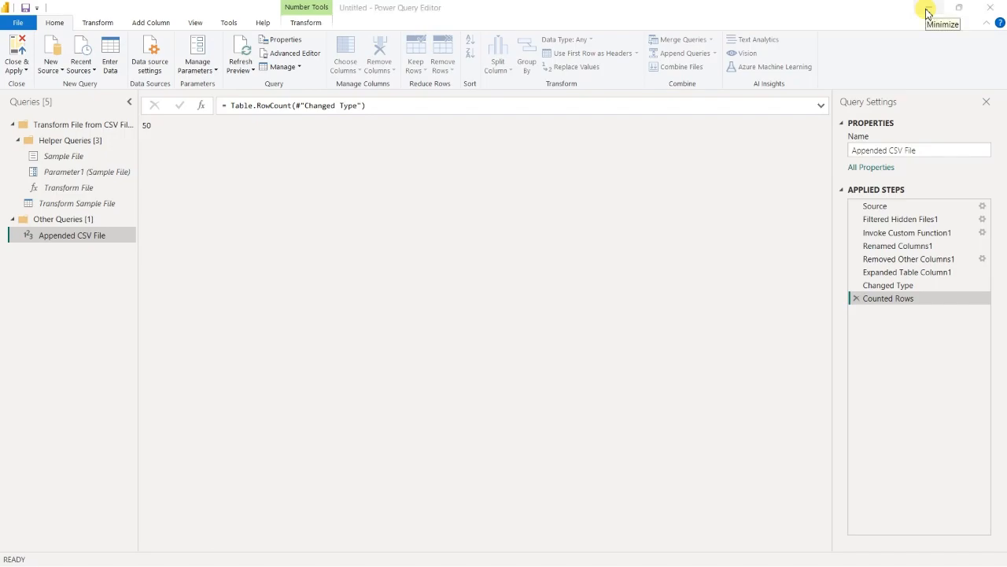
Switch to the CSV Files folder in File Explorer and make a copy of May_2023.csv in the same folder.
{"action": "key", "text": "super+Tab"}
{"action": "left_click", "coordinate": [771, 125]}
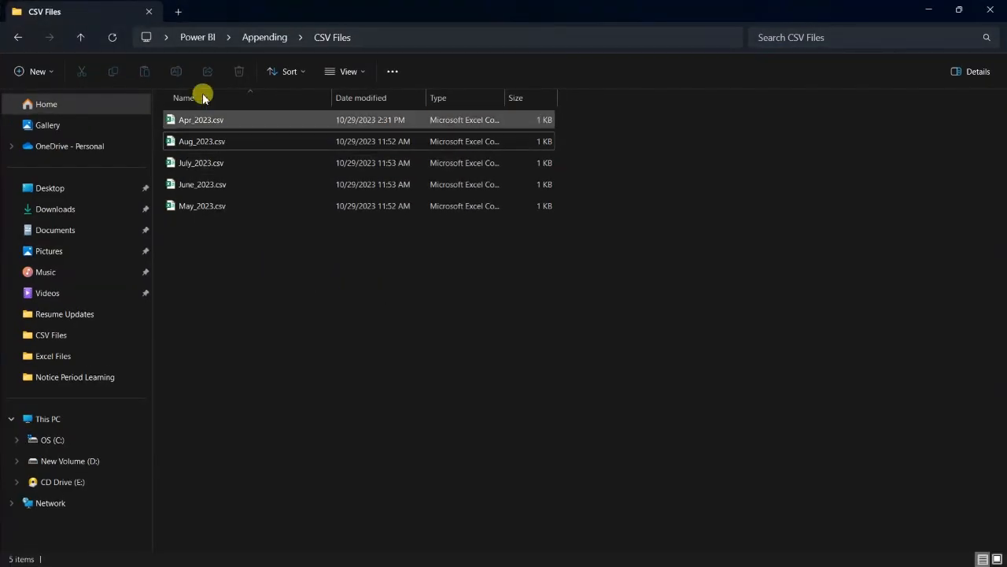
{"action": "left_click", "coordinate": [203, 209]}
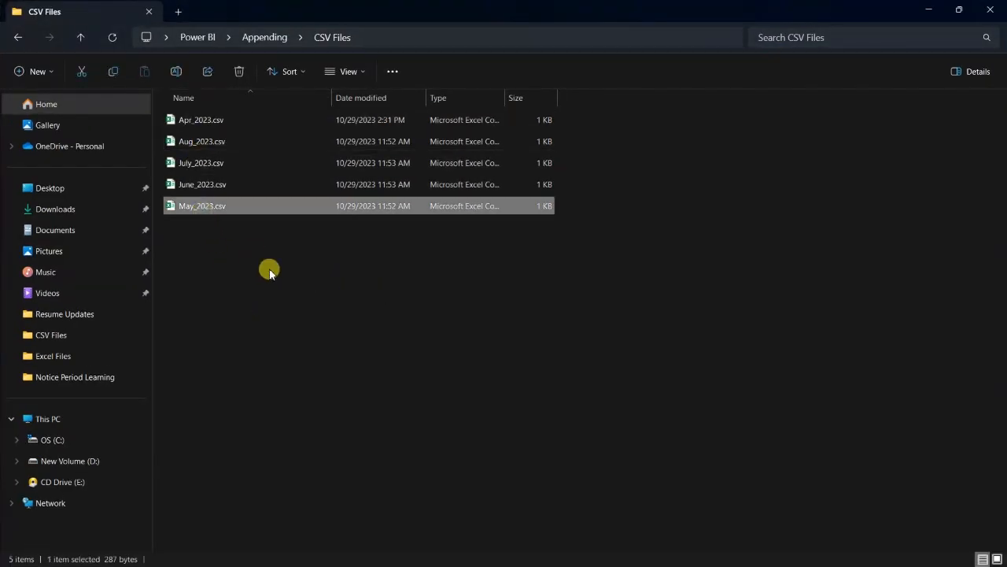
{"action": "right_click", "coordinate": [236, 271]}
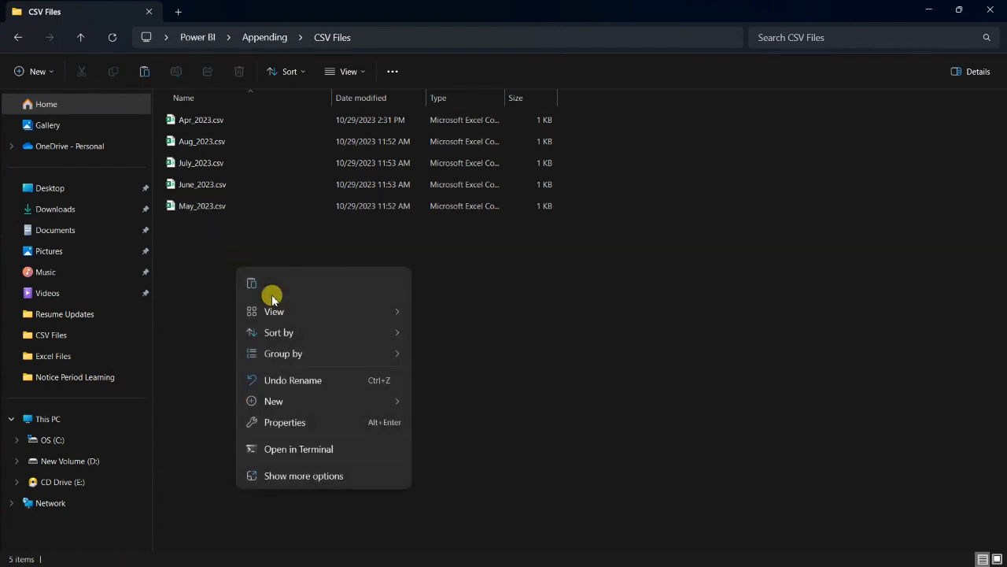
{"action": "left_click", "coordinate": [251, 281]}
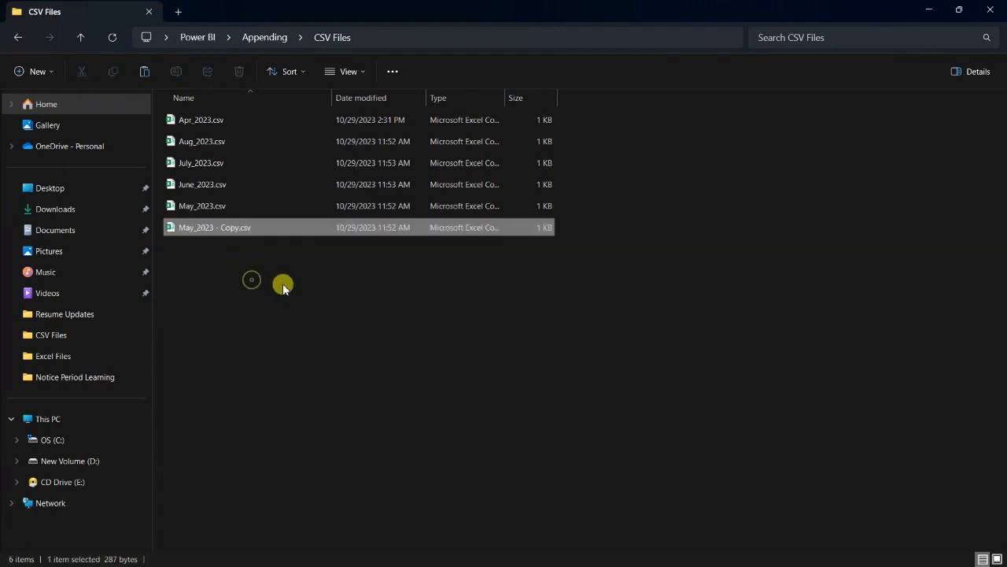
{"action": "left_click_drag", "start_coordinate": [285, 295], "coordinate": [189, 122]}
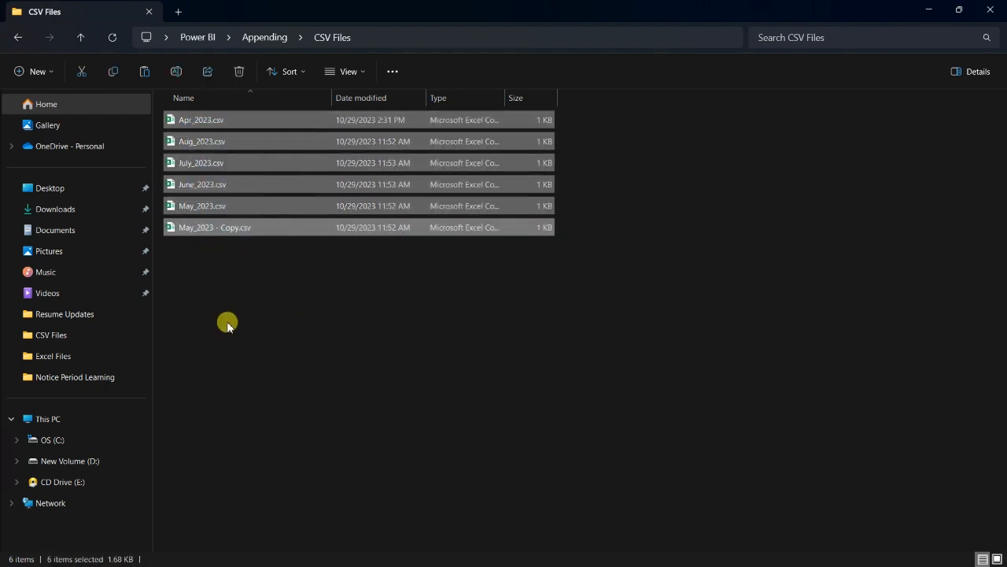
Return to Power Query Editor and refresh the preview of the Appended CSV File query.
{"action": "key", "text": "super+Tab"}
{"action": "left_click", "coordinate": [506, 163]}
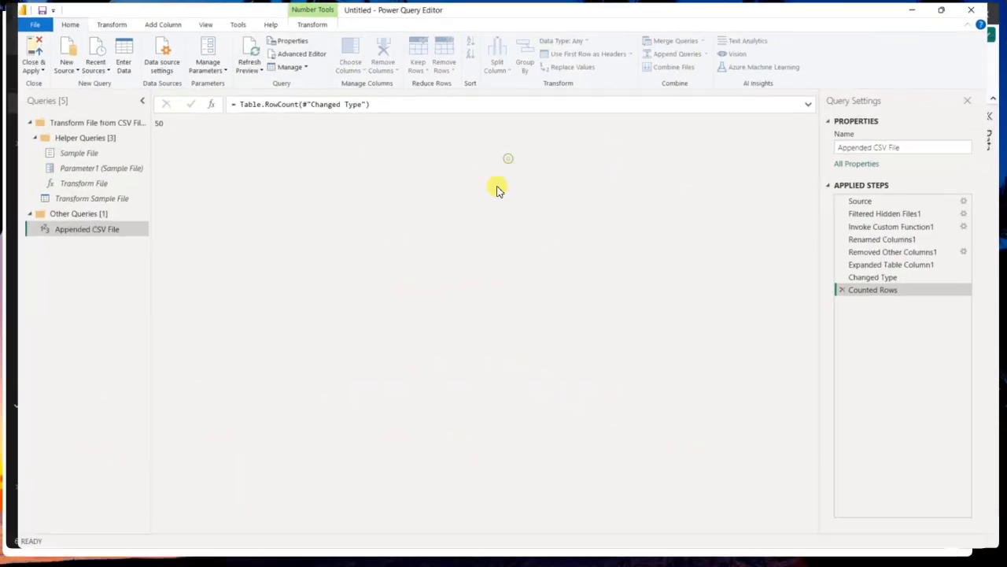
{"action": "left_click", "coordinate": [242, 51]}
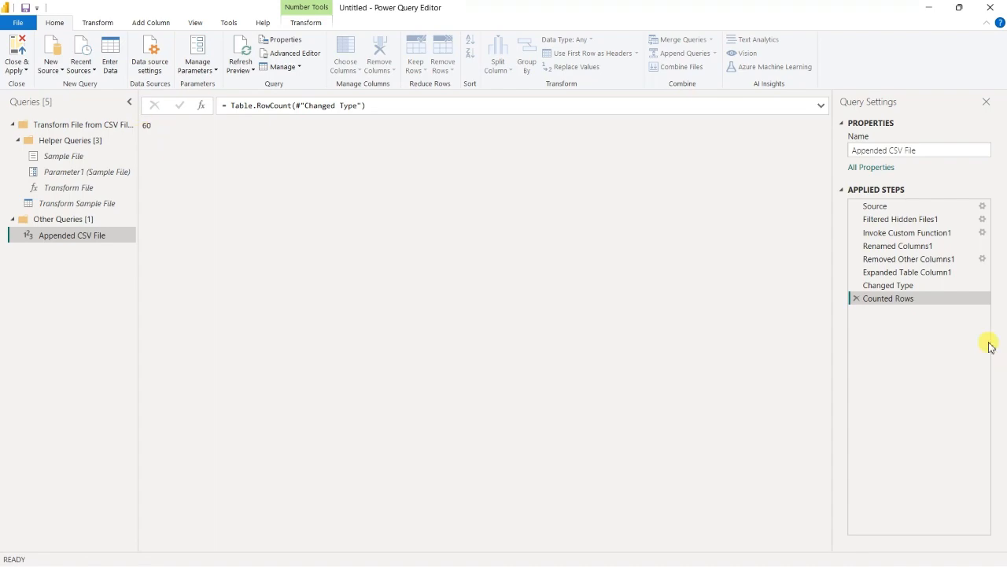
Delete the Counted Rows step and check the query for rows from May_2023 - Copy.csv.
{"action": "left_click", "coordinate": [856, 299]}
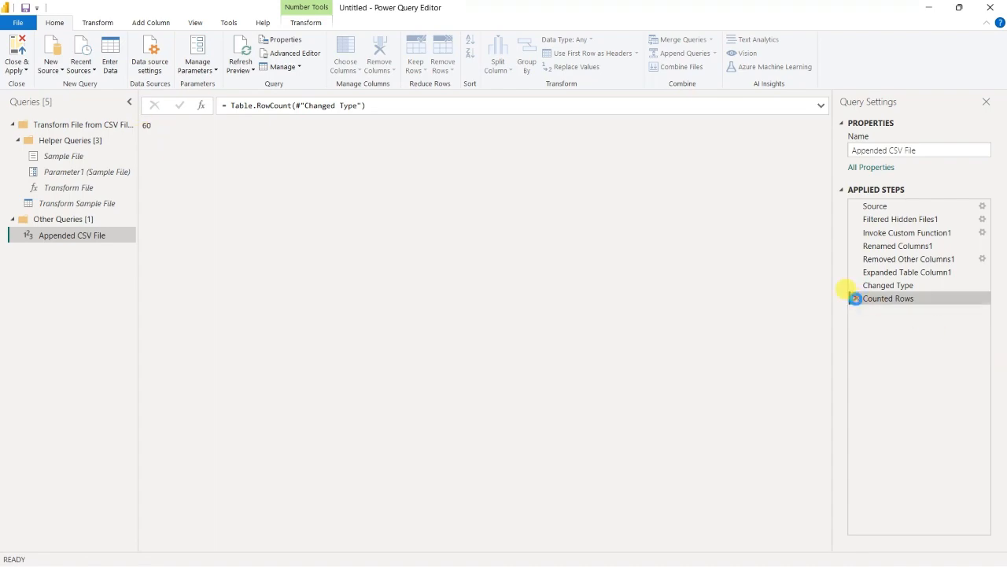
{"action": "scroll", "coordinate": [224, 314], "scroll_direction": "down", "scroll_amount": 8}
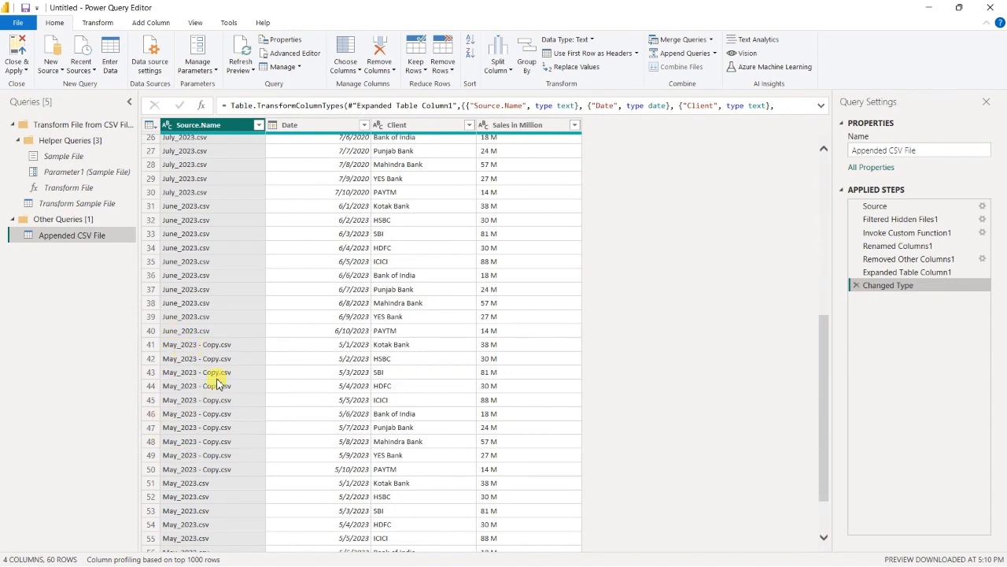
{"action": "scroll", "coordinate": [205, 386], "scroll_direction": "down", "scroll_amount": 2}
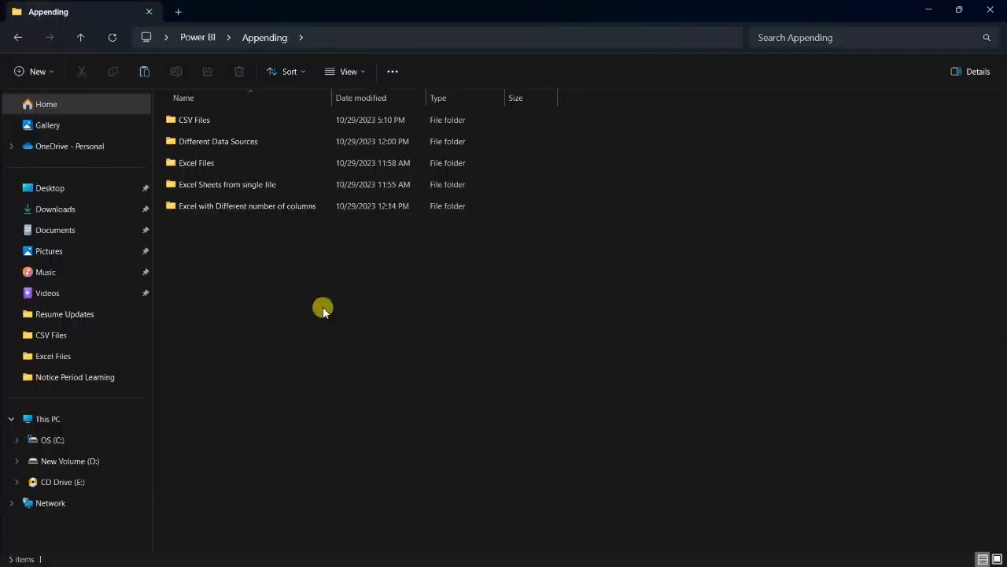
Open Annual Sales Details.xlsx from the Excel Sheets from single file folder and review its sheets from JAN to July.
{"action": "double_click", "coordinate": [258, 186]}
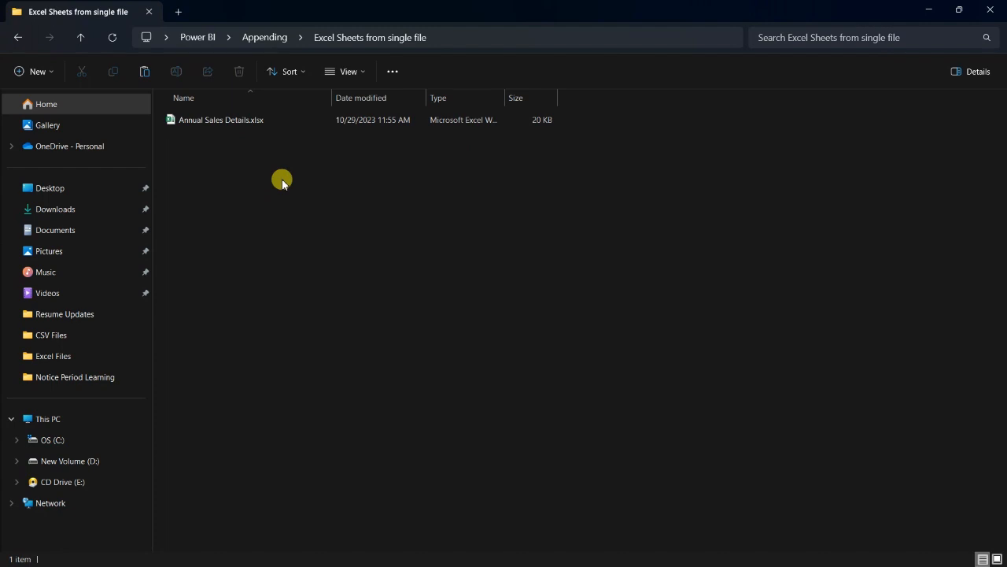
{"action": "double_click", "coordinate": [224, 128]}
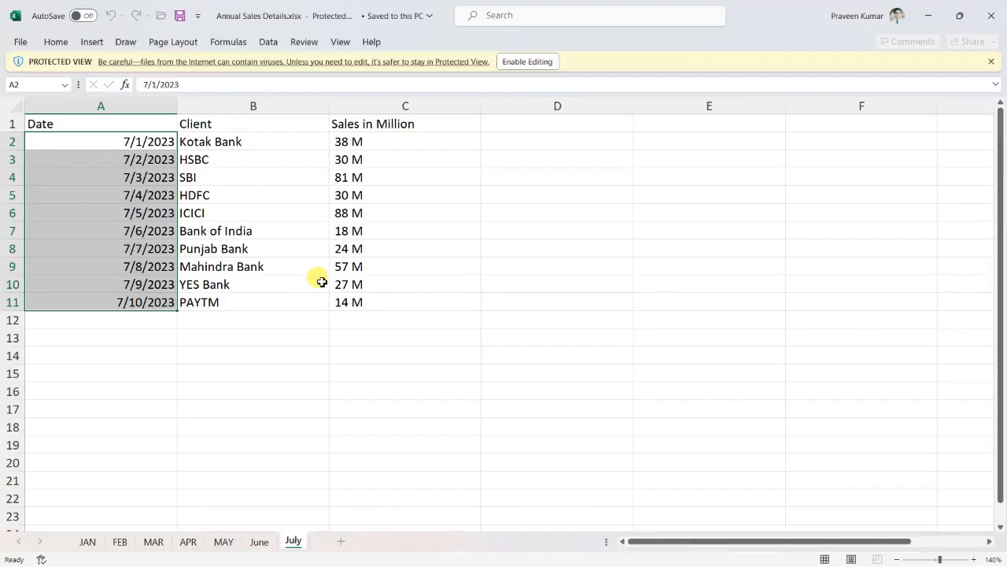
{"action": "left_click", "coordinate": [84, 545]}
{"action": "left_click", "coordinate": [122, 547]}
{"action": "left_click", "coordinate": [151, 547]}
{"action": "left_click", "coordinate": [192, 545]}
{"action": "left_click", "coordinate": [220, 543]}
{"action": "left_click", "coordinate": [260, 543]}
{"action": "left_click", "coordinate": [288, 542]}
Compare the Date, Client and Sales in Million columns on the July, JAN, FEB and MAR sheets, and close the workbook.
{"action": "left_click", "coordinate": [212, 320]}
{"action": "left_click_drag", "start_coordinate": [65, 120], "coordinate": [355, 301]}
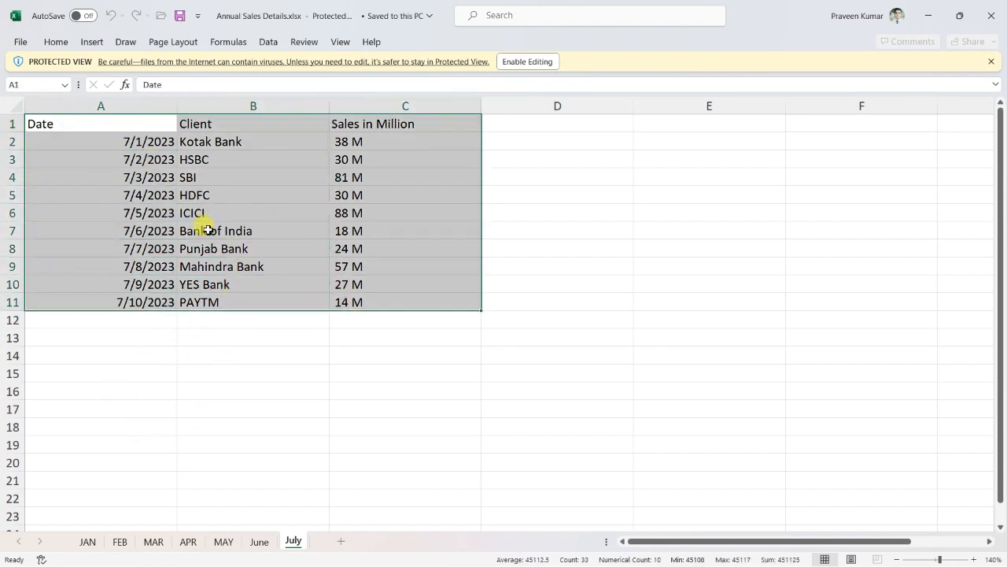
{"action": "left_click", "coordinate": [182, 394]}
{"action": "left_click", "coordinate": [87, 543]}
{"action": "left_click", "coordinate": [118, 543]}
{"action": "left_click", "coordinate": [149, 543]}
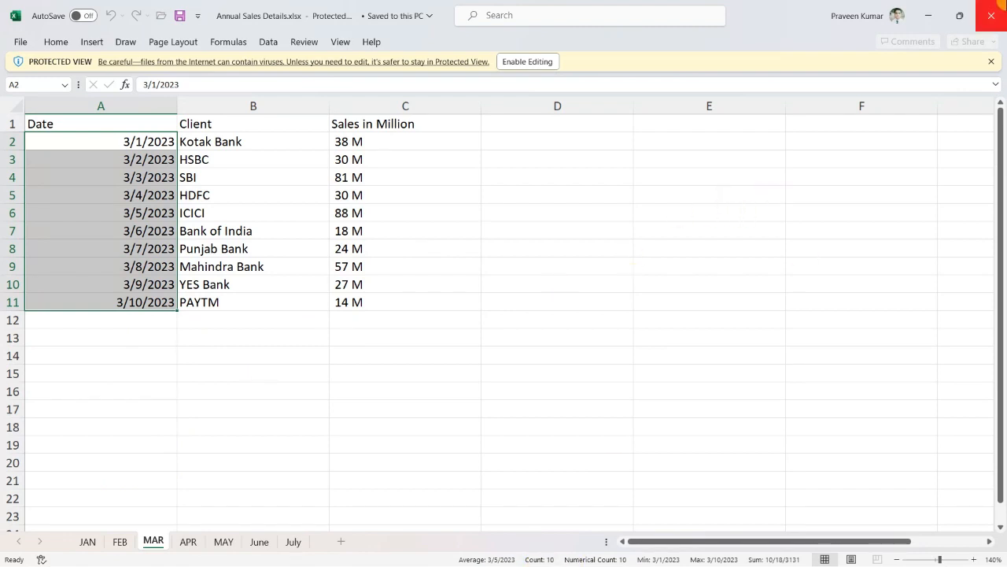
{"action": "left_click", "coordinate": [1002, 11]}
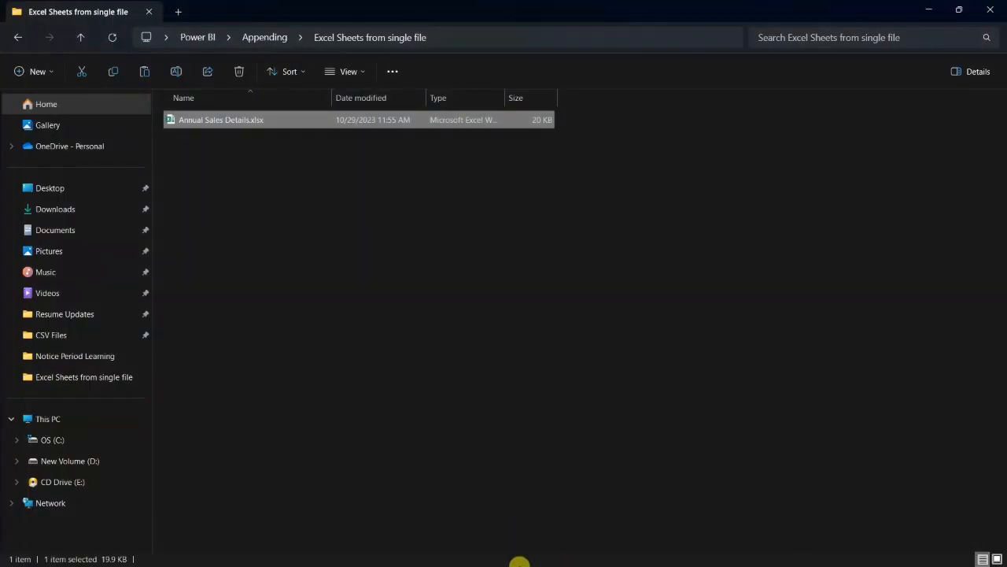
Switch to Power BI Desktop and connect to Annual Sales Details.xlsx in the Excel Sheets from single file folder as an Excel workbook source.
{"action": "key", "text": "super+Tab"}
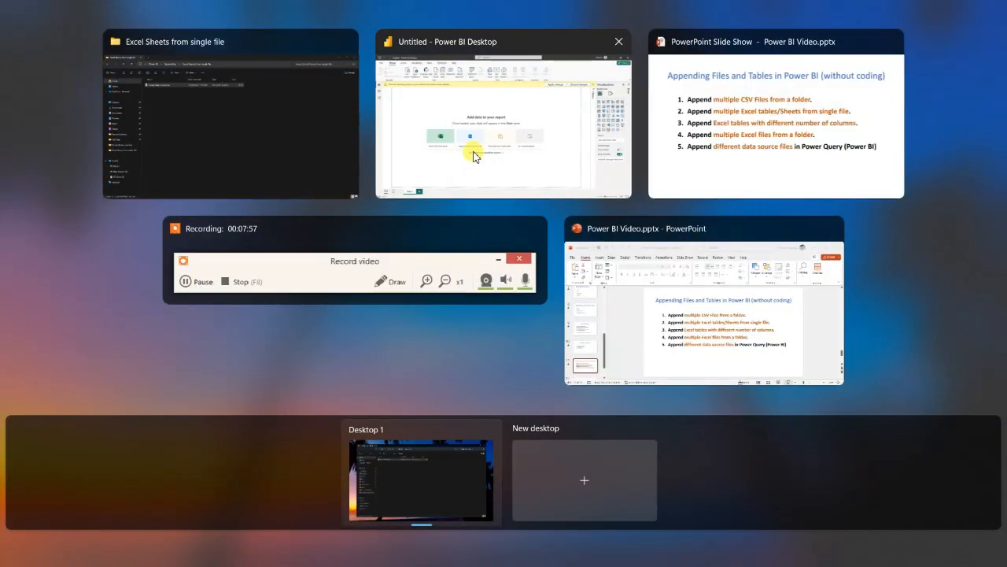
{"action": "left_click", "coordinate": [472, 152]}
{"action": "left_click", "coordinate": [855, 119]}
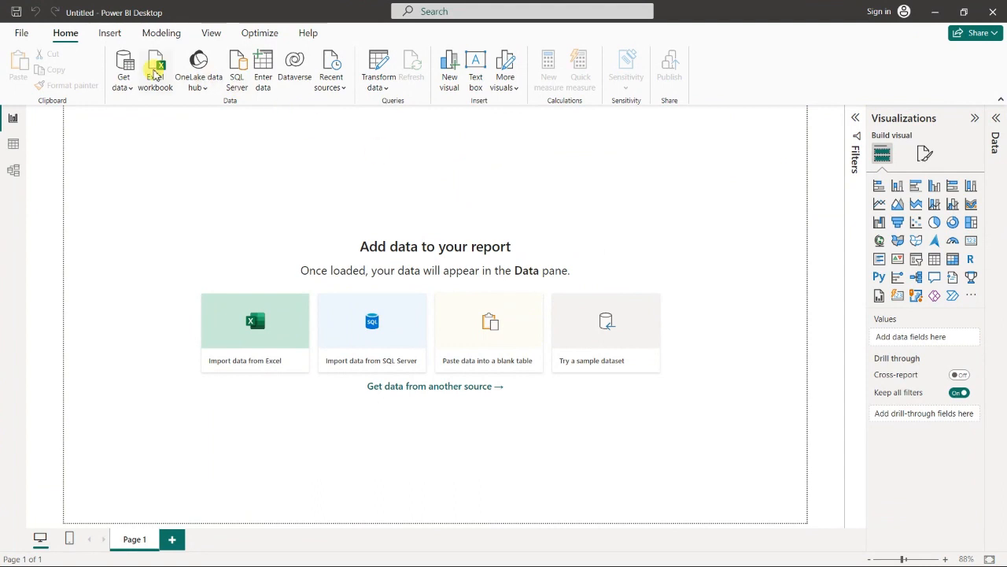
{"action": "left_click", "coordinate": [157, 77]}
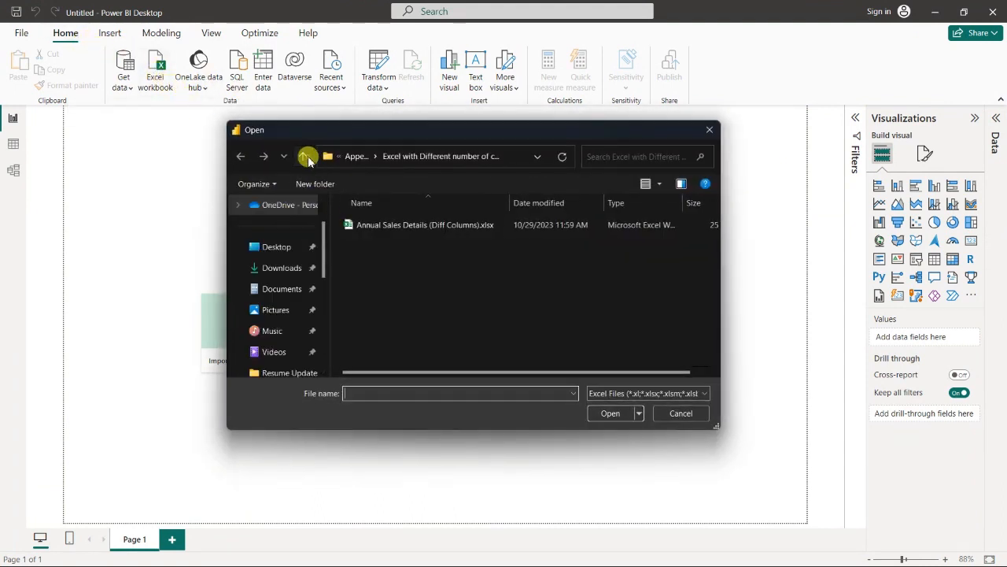
{"action": "left_click", "coordinate": [304, 155]}
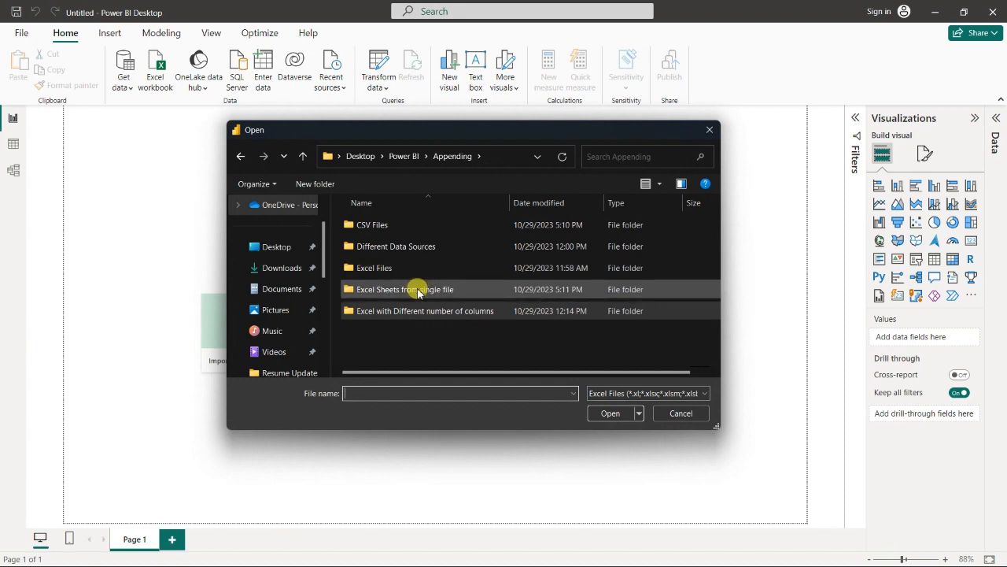
{"action": "double_click", "coordinate": [417, 291]}
{"action": "left_click", "coordinate": [432, 235]}
{"action": "left_click", "coordinate": [612, 413]}
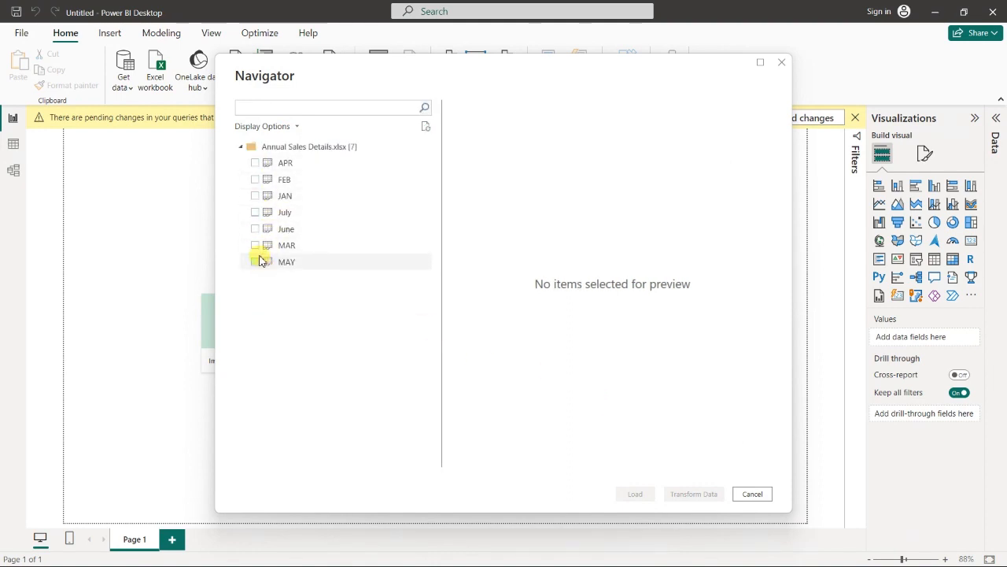
Select the APR, FEB, JAN, July, June, MAR and MAY sheets and bring them into Power Query Editor for transformation.
{"action": "left_click", "coordinate": [255, 162]}
{"action": "left_click", "coordinate": [255, 179]}
{"action": "left_click", "coordinate": [254, 196]}
{"action": "left_click", "coordinate": [254, 213]}
{"action": "left_click", "coordinate": [255, 228]}
{"action": "left_click", "coordinate": [254, 245]}
{"action": "left_click", "coordinate": [255, 262]}
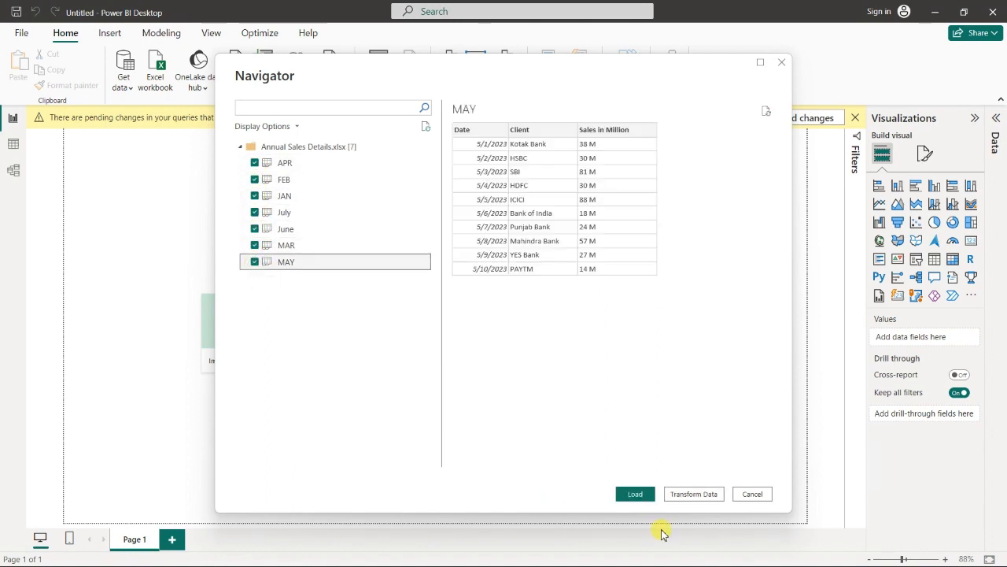
{"action": "left_click", "coordinate": [693, 494]}
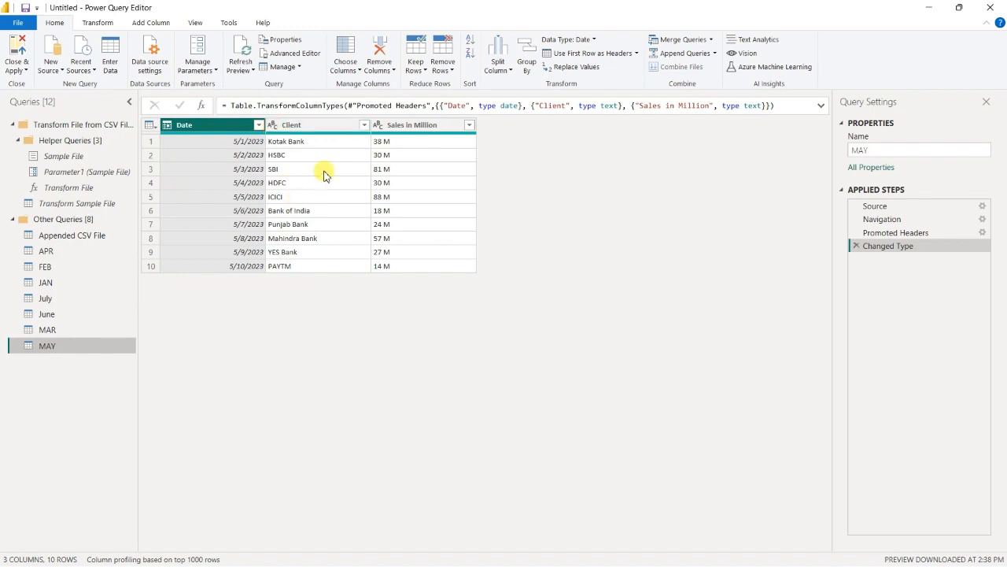
Check the data type of the Sales in Million column in the MAY query.
{"action": "left_click", "coordinate": [378, 128]}
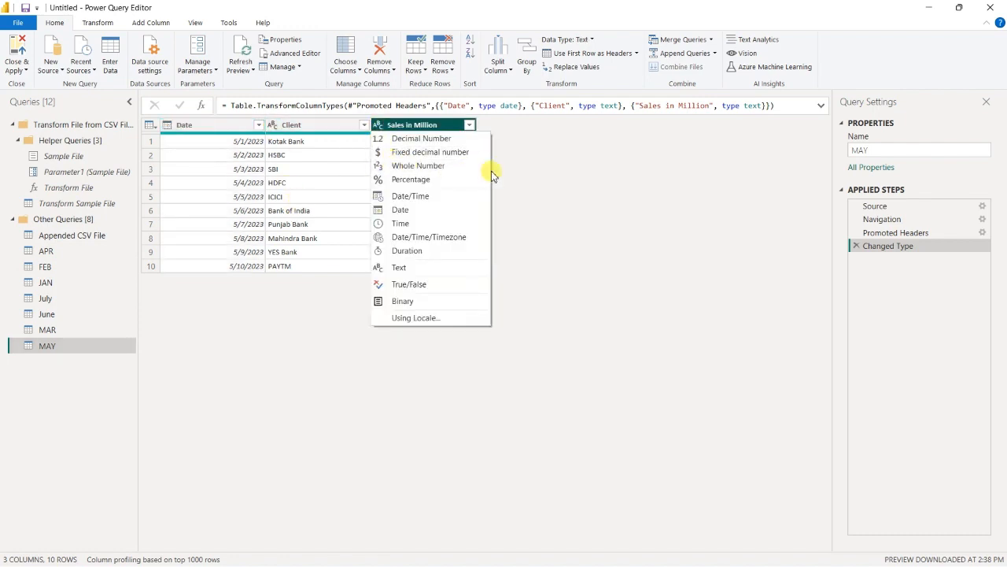
{"action": "left_click", "coordinate": [537, 189]}
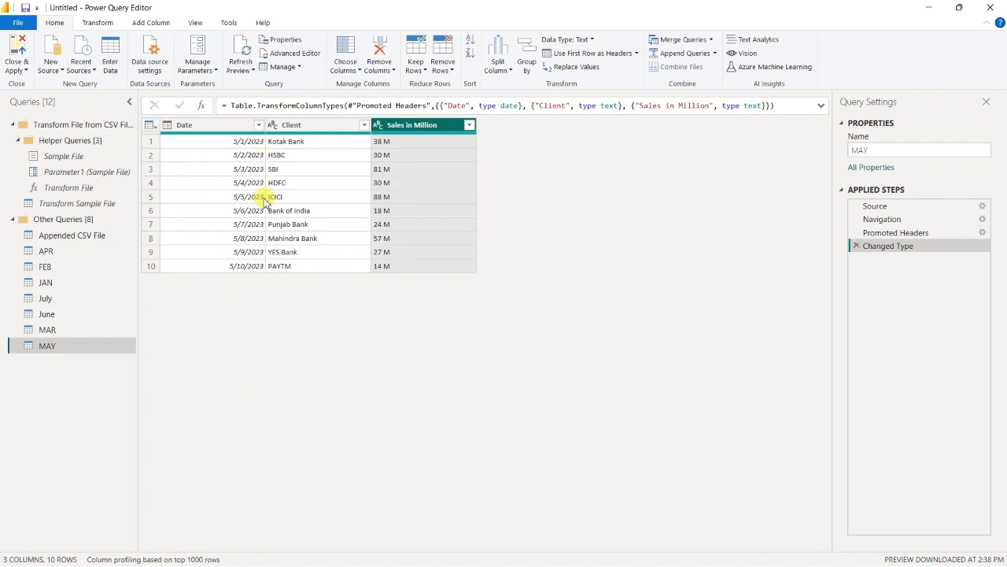
Delete the Appended CSV File query.
{"action": "left_click", "coordinate": [59, 238]}
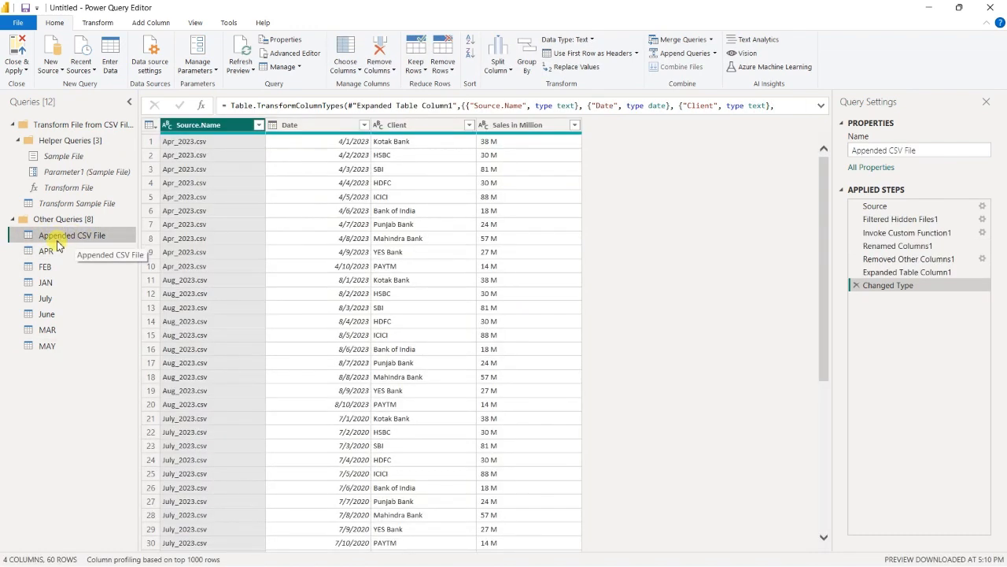
{"action": "right_click", "coordinate": [68, 242]}
{"action": "left_click", "coordinate": [92, 272]}
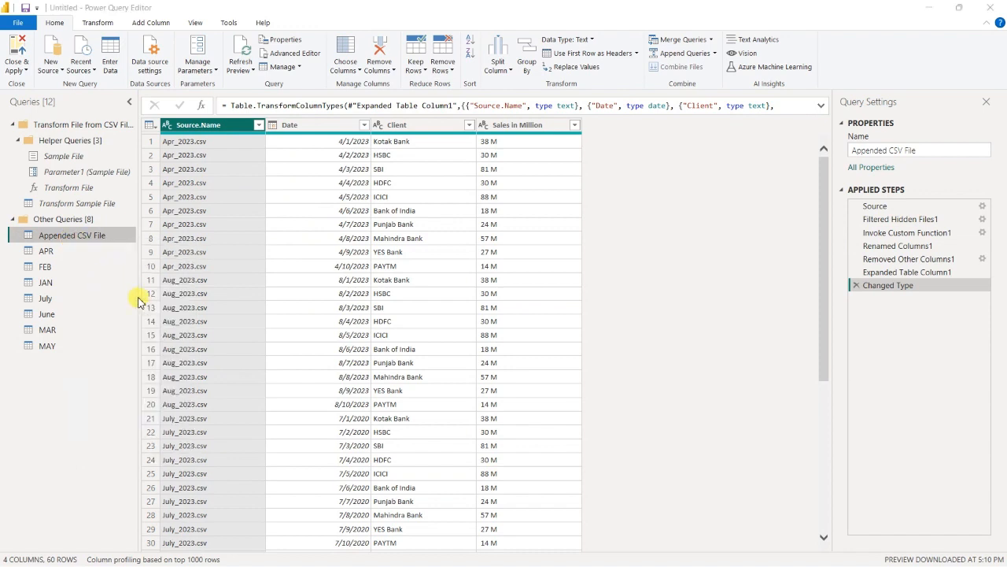
{"action": "left_click", "coordinate": [553, 314]}
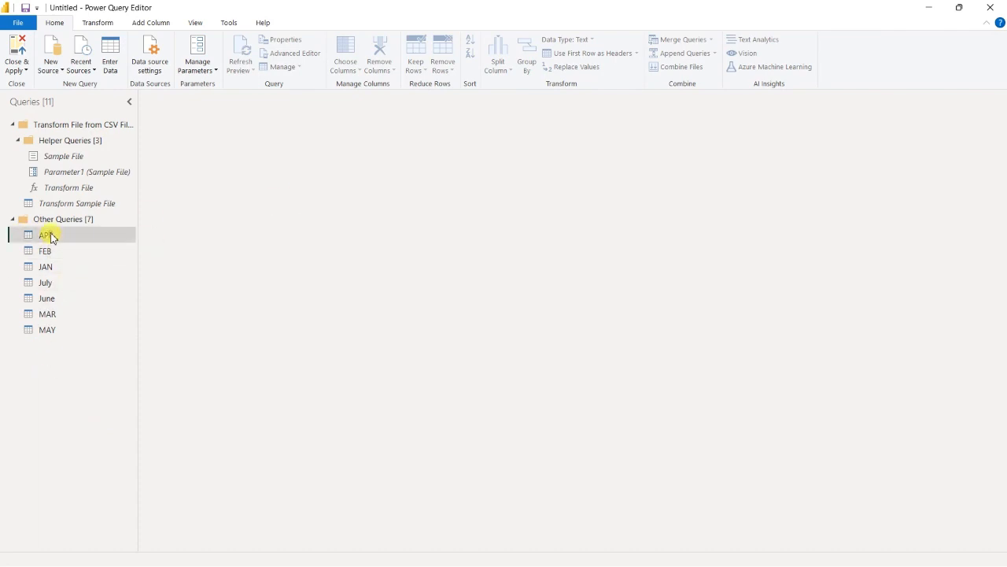
Start appending queries as a new query from APR, using the option for three or more tables.
{"action": "left_click", "coordinate": [47, 235]}
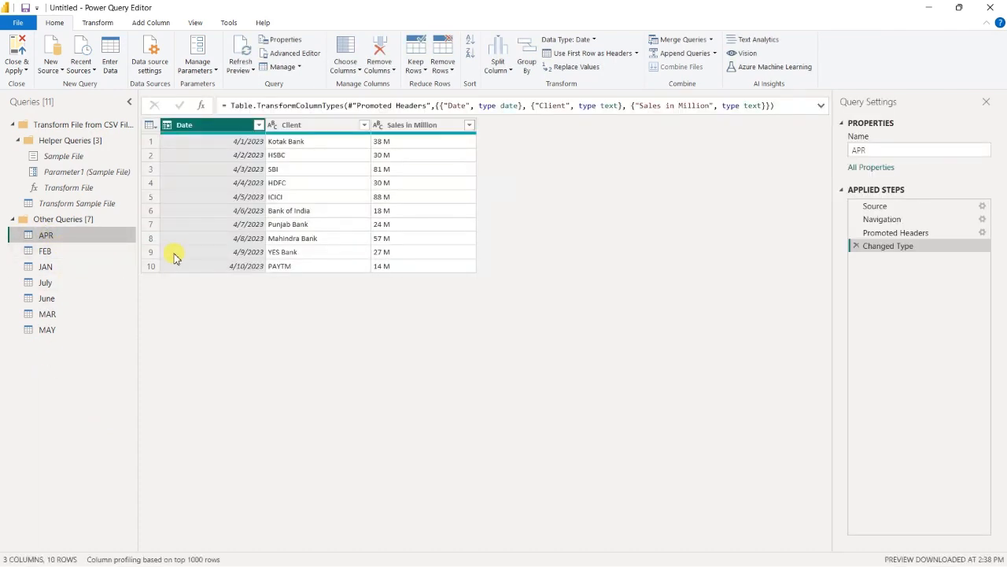
{"action": "left_click", "coordinate": [716, 55]}
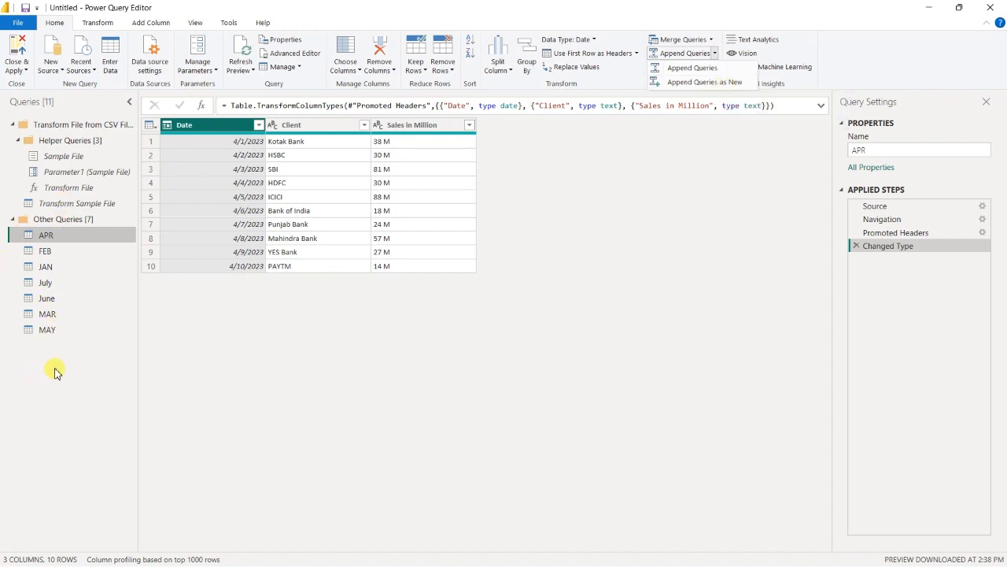
{"action": "left_click", "coordinate": [732, 86]}
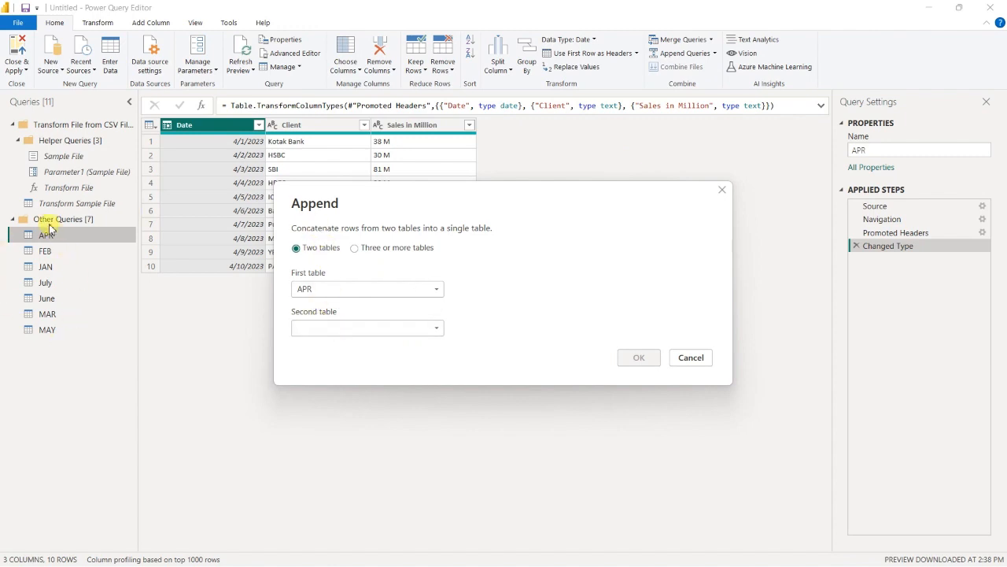
{"action": "left_click", "coordinate": [413, 250]}
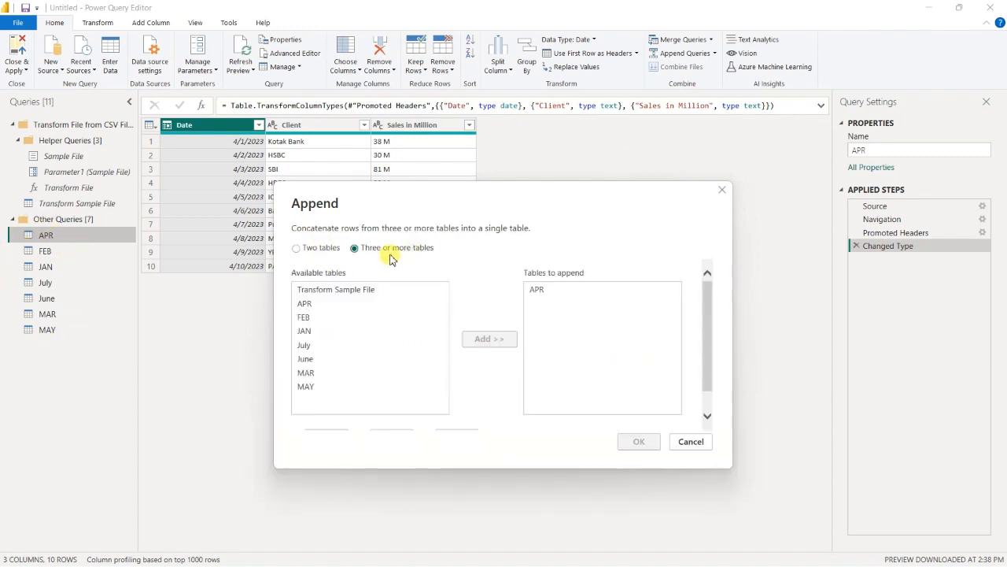
{"action": "left_click", "coordinate": [310, 303]}
{"action": "left_click", "coordinate": [539, 293]}
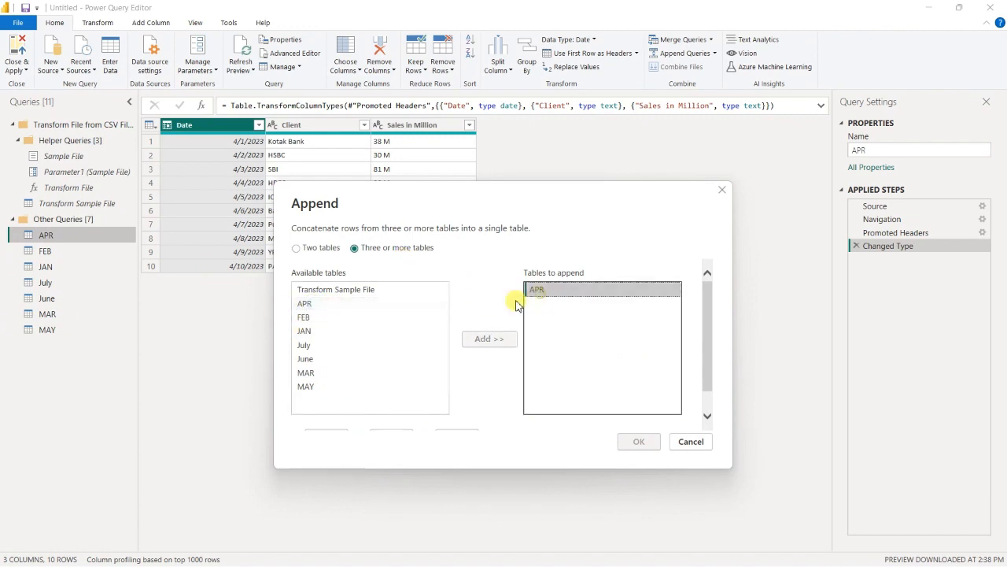
Add the FEB, JAN, July, June, MAR and MAY tables to the tables to append.
{"action": "left_click", "coordinate": [308, 316]}
{"action": "left_click", "coordinate": [478, 340]}
{"action": "left_click", "coordinate": [307, 332]}
{"action": "left_click", "coordinate": [482, 339]}
{"action": "left_click", "coordinate": [378, 346]}
{"action": "left_click", "coordinate": [483, 339]}
{"action": "left_click", "coordinate": [307, 359]}
{"action": "left_click", "coordinate": [488, 339]}
{"action": "left_click", "coordinate": [311, 373]}
{"action": "left_click", "coordinate": [482, 339]}
{"action": "left_click", "coordinate": [377, 385]}
{"action": "left_click", "coordinate": [478, 343]}
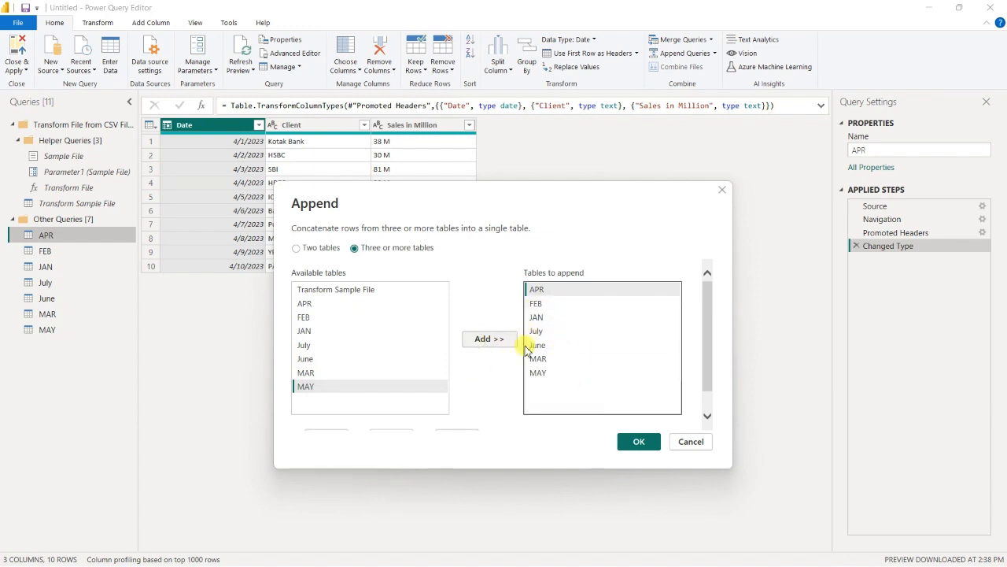
Move JAN and FEB ahead of APR in the list of tables to append.
{"action": "left_click", "coordinate": [535, 306]}
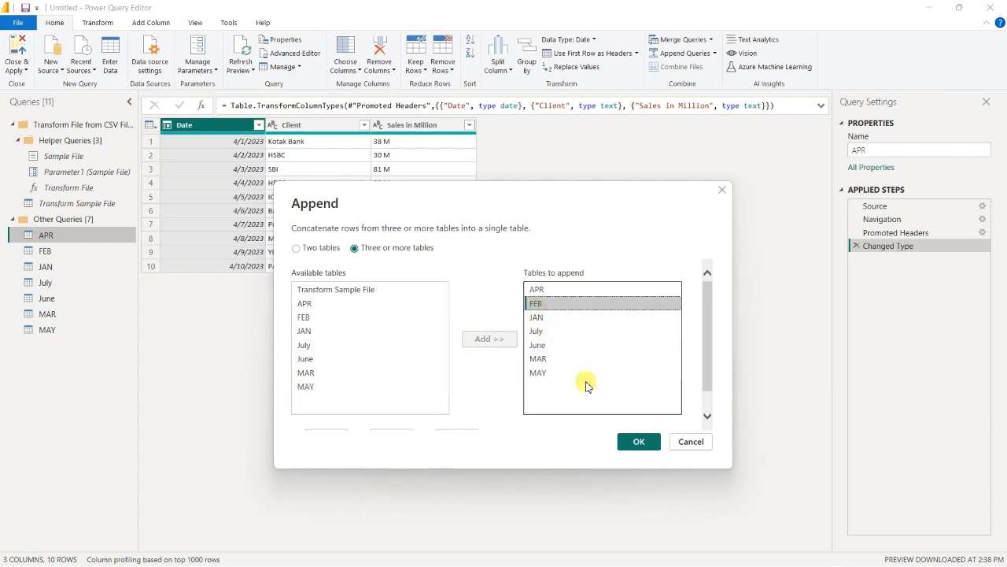
{"action": "scroll", "coordinate": [450, 423], "scroll_direction": "down", "scroll_amount": 1}
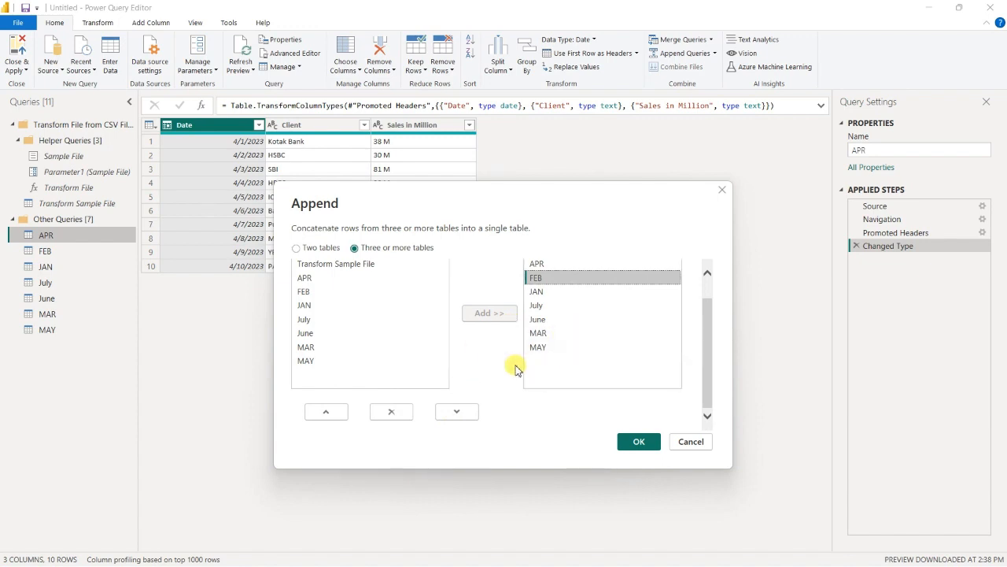
{"action": "left_click", "coordinate": [537, 292]}
{"action": "left_click", "coordinate": [326, 412]}
{"action": "left_click", "coordinate": [327, 414]}
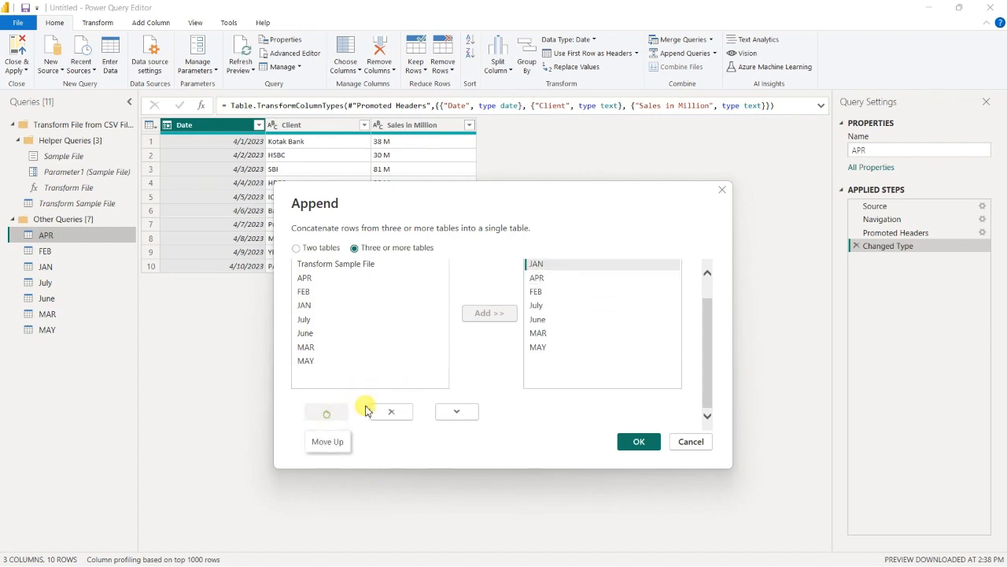
{"action": "left_click", "coordinate": [537, 291]}
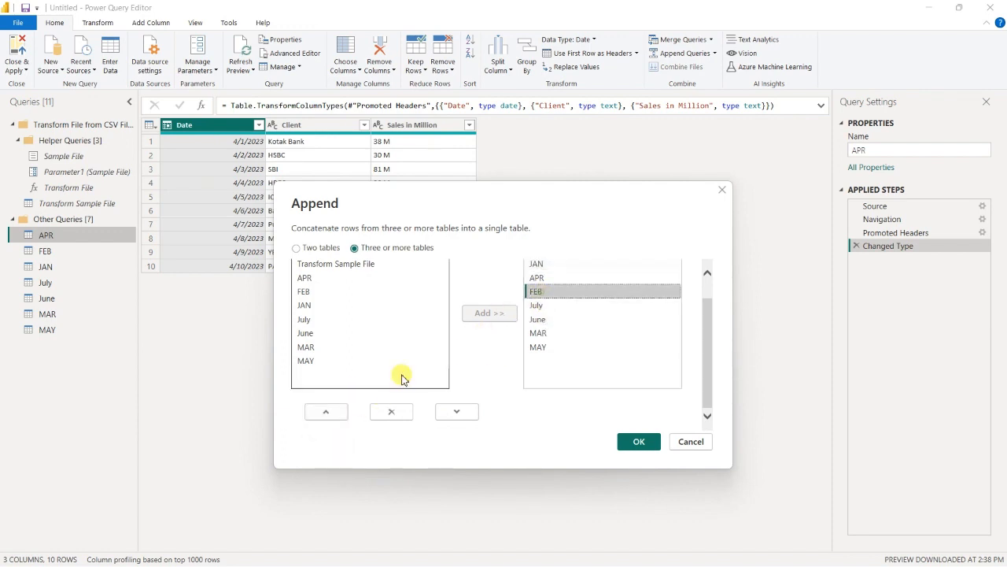
{"action": "left_click", "coordinate": [340, 412]}
{"action": "left_click", "coordinate": [340, 412]}
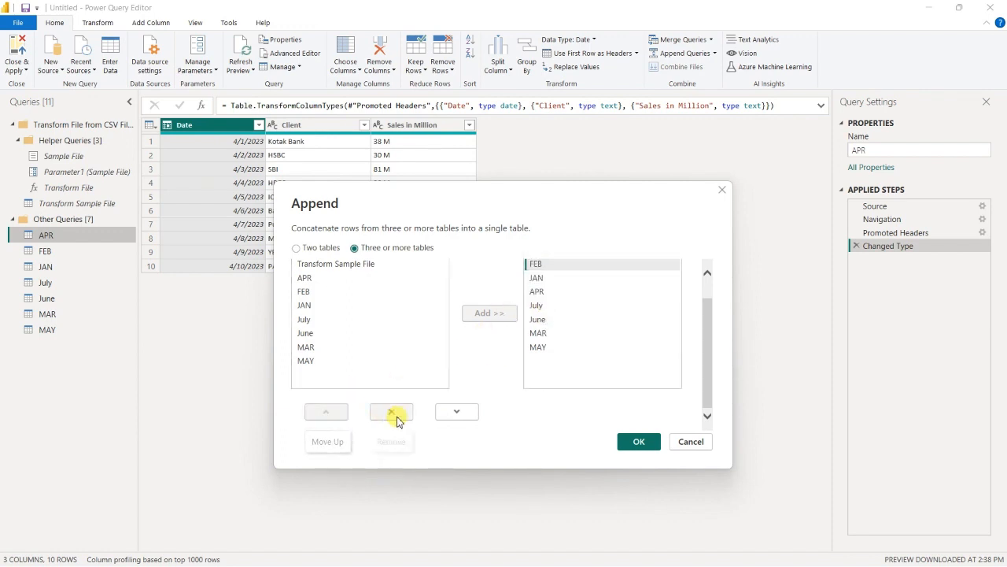
Move MAR up to directly after FEB in the tables to append.
{"action": "left_click", "coordinate": [540, 333]}
{"action": "left_click", "coordinate": [330, 414]}
{"action": "left_click", "coordinate": [330, 414]}
{"action": "left_click", "coordinate": [333, 414]}
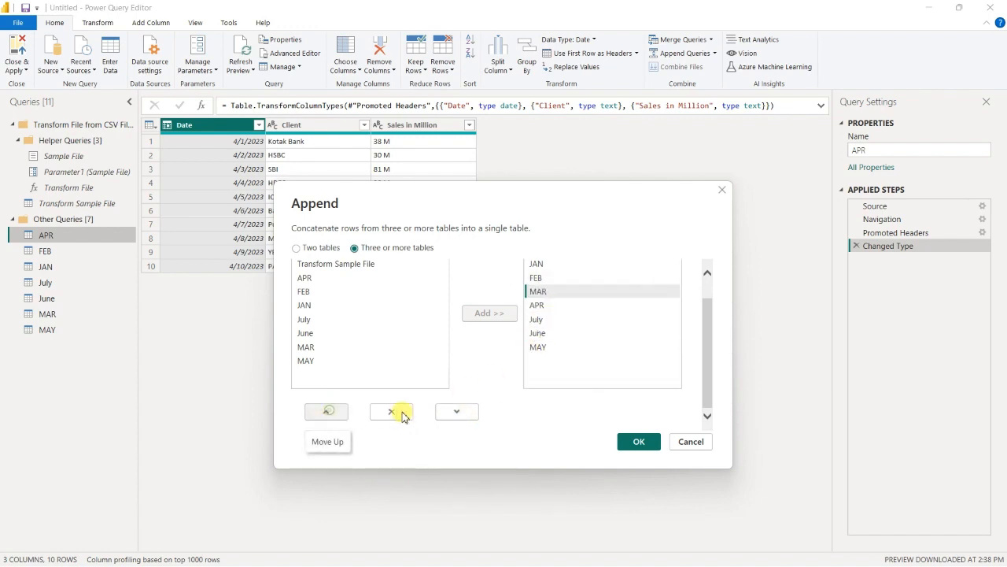
Reorder the remaining tables to append so that MAY, June and July follow APR.
{"action": "left_click", "coordinate": [538, 346]}
{"action": "left_click", "coordinate": [536, 306]}
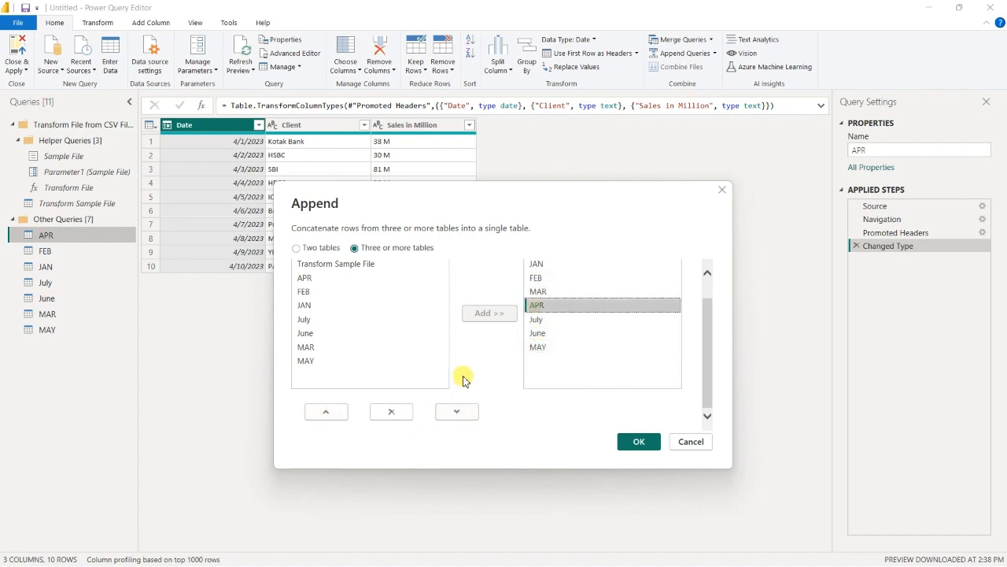
{"action": "left_click", "coordinate": [540, 346]}
{"action": "left_click", "coordinate": [347, 411]}
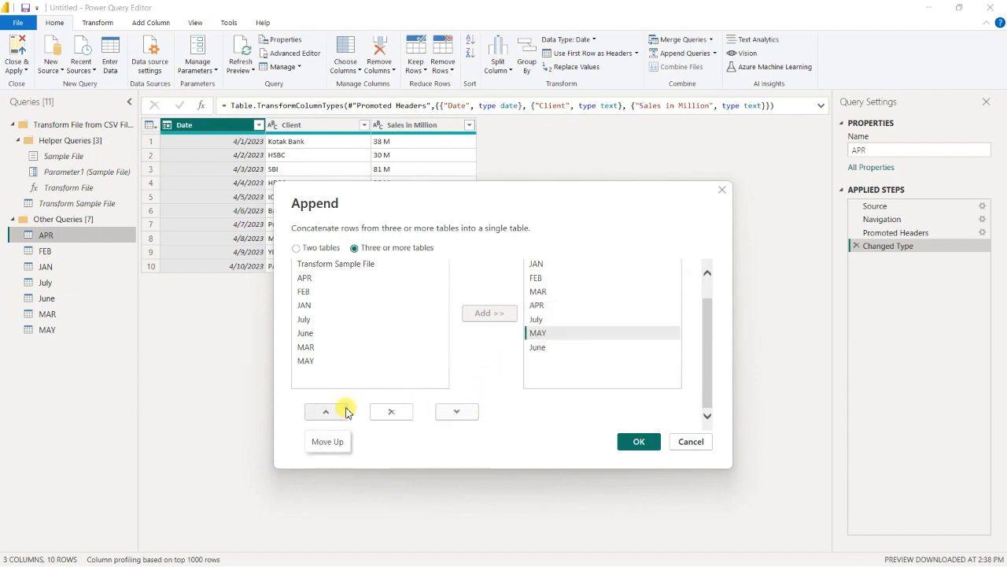
{"action": "left_click", "coordinate": [346, 410]}
{"action": "left_click", "coordinate": [556, 346]}
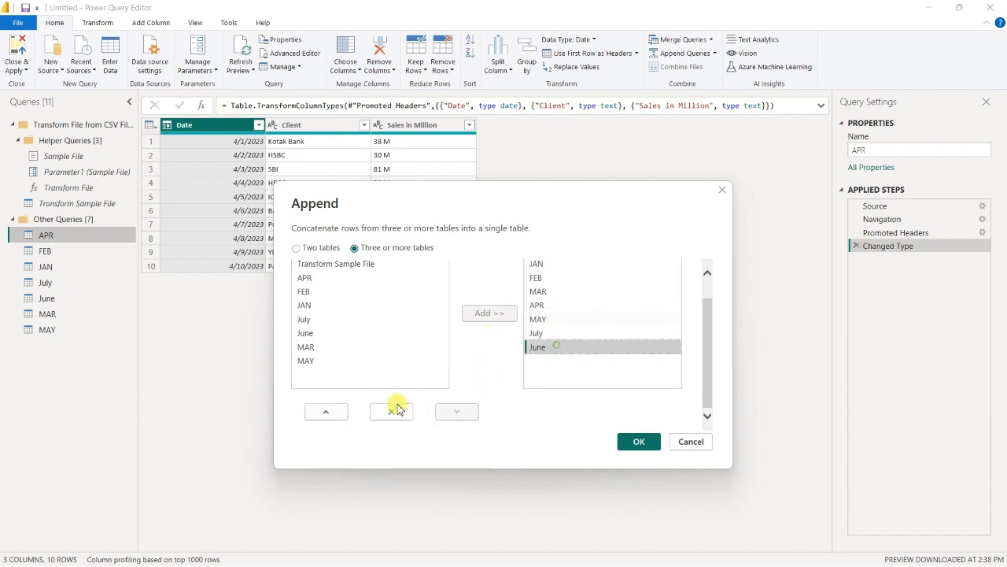
{"action": "left_click", "coordinate": [331, 412]}
Confirm the append in January-to-July order and rename the new query as Appended Excel File.
{"action": "scroll", "coordinate": [603, 315], "scroll_direction": "up", "scroll_amount": 1}
{"action": "scroll", "coordinate": [556, 351], "scroll_direction": "down", "scroll_amount": 1}
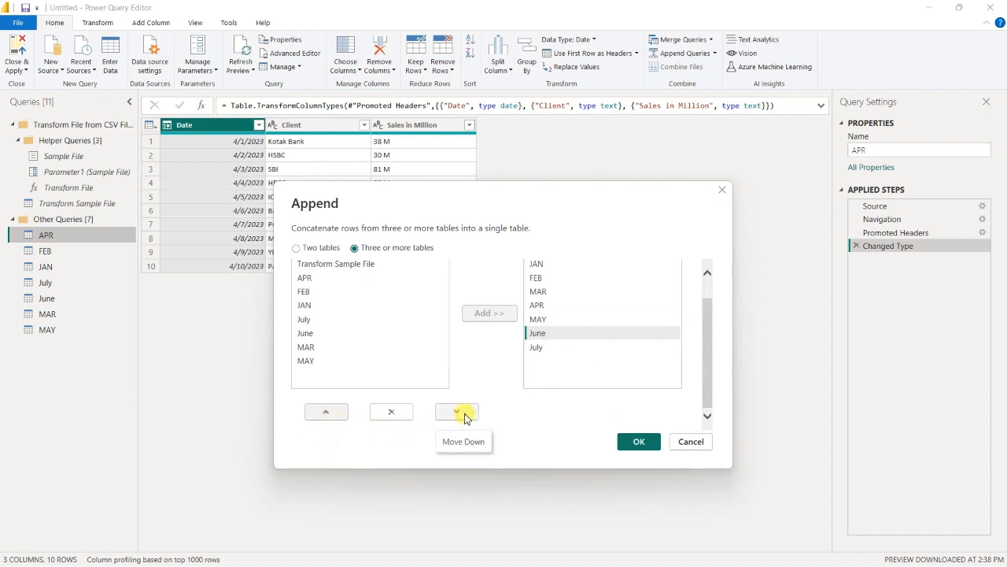
{"action": "scroll", "coordinate": [529, 332], "scroll_direction": "up", "scroll_amount": 1}
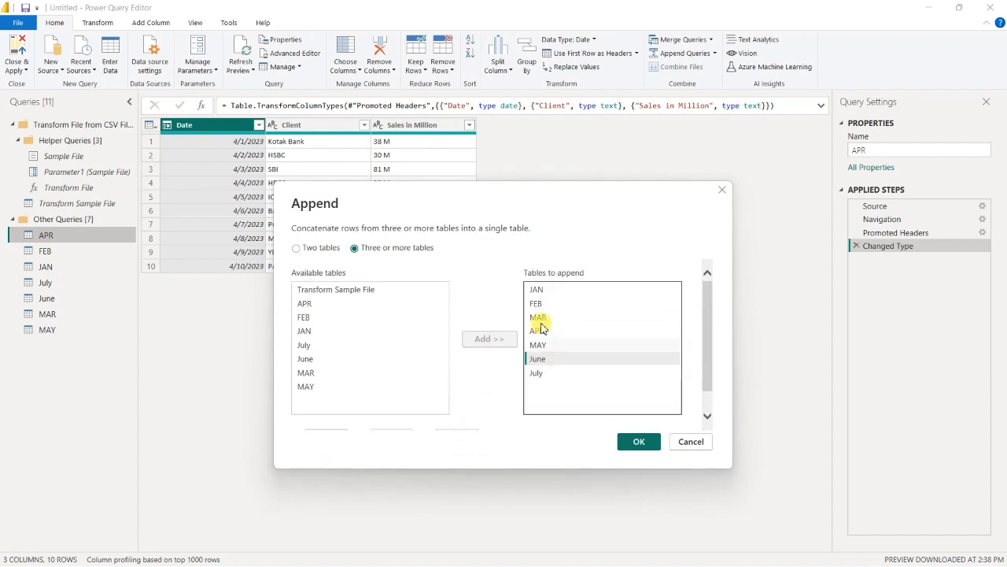
{"action": "left_click", "coordinate": [640, 442]}
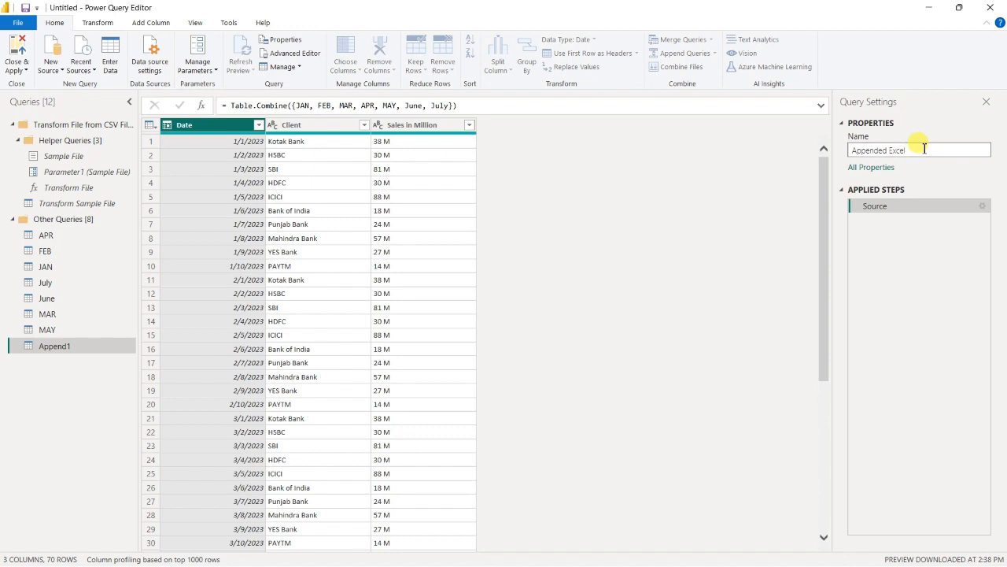
{"action": "key", "text": "Return"}
Check the appended rows through to July, and close the Power Query Editor with the changes applied.
{"action": "scroll", "coordinate": [281, 299], "scroll_direction": "down", "scroll_amount": 7}
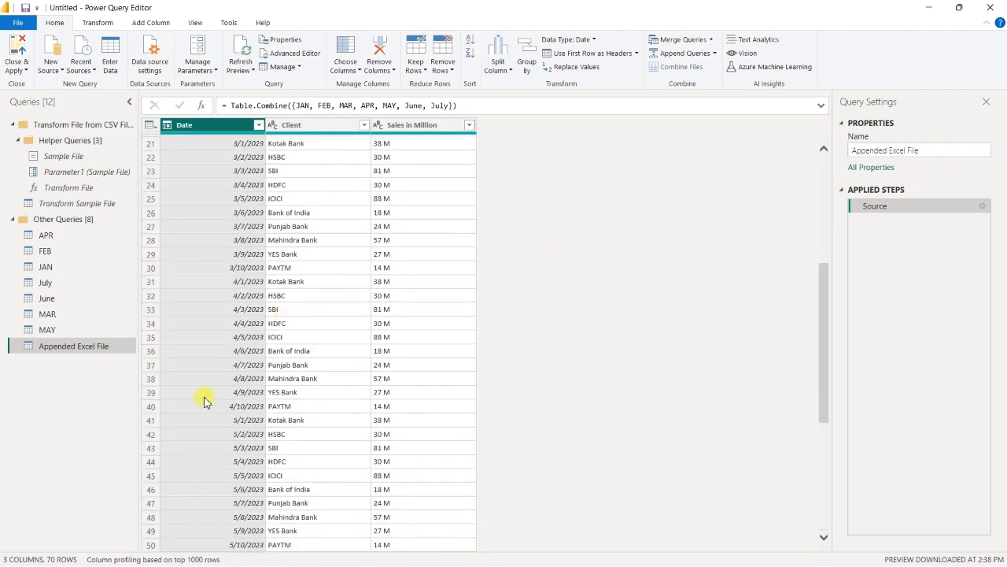
{"action": "scroll", "coordinate": [212, 406], "scroll_direction": "down", "scroll_amount": 7}
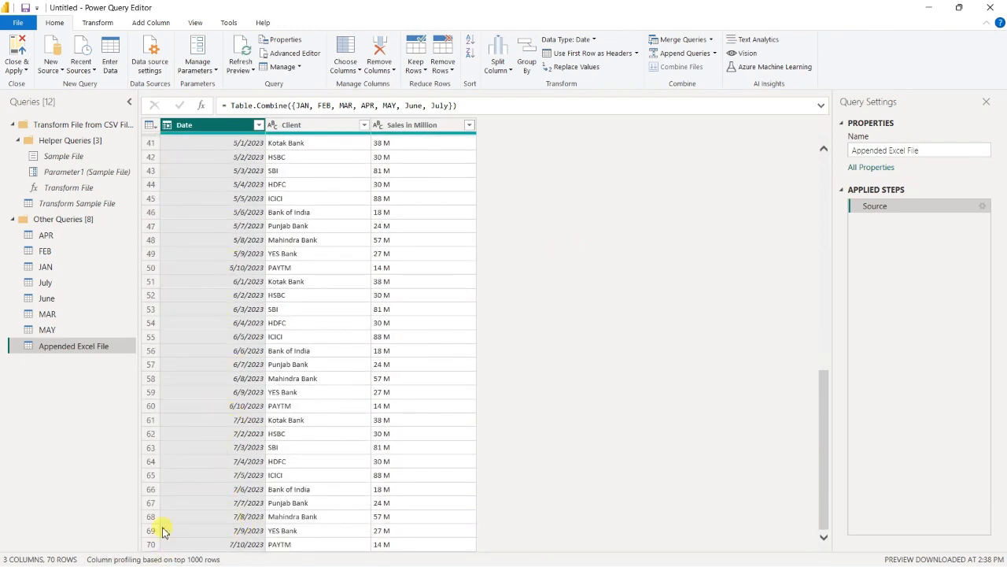
{"action": "scroll", "coordinate": [229, 547], "scroll_direction": "up", "scroll_amount": 6}
{"action": "scroll", "coordinate": [204, 460], "scroll_direction": "up", "scroll_amount": 5}
{"action": "scroll", "coordinate": [204, 461], "scroll_direction": "up", "scroll_amount": 3}
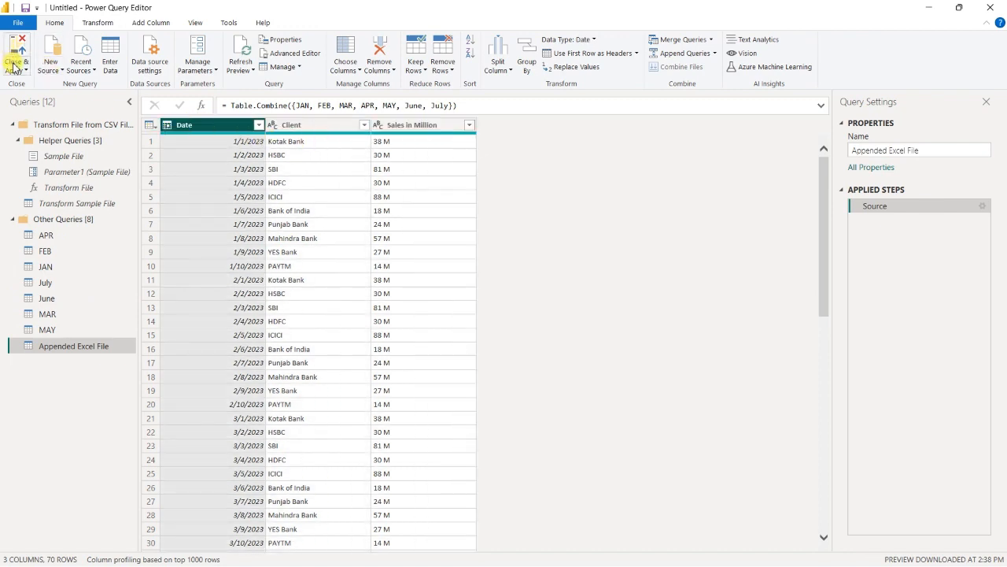
{"action": "left_click", "coordinate": [16, 70]}
{"action": "left_click", "coordinate": [32, 112]}
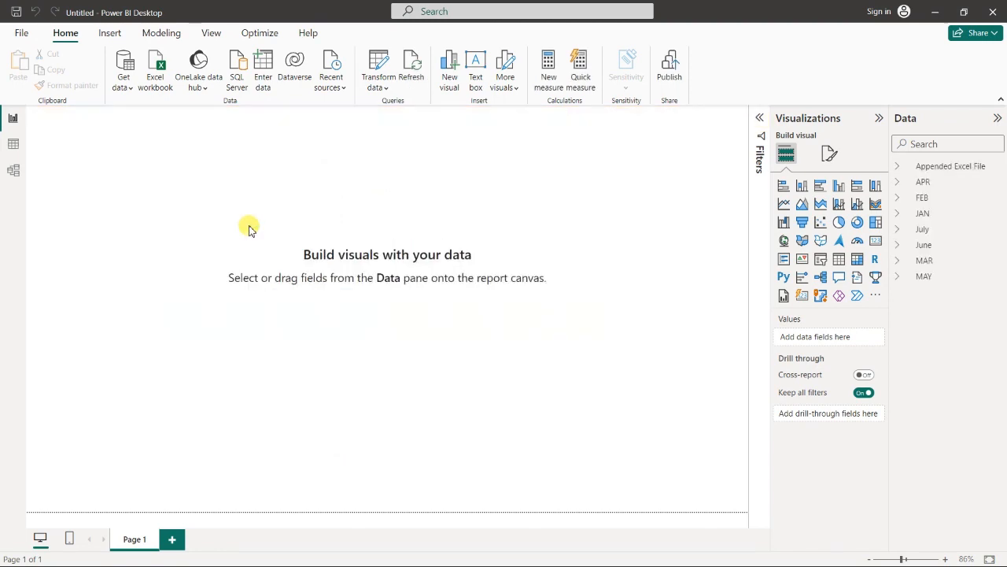
Reopen the Power Query Editor and disable loading of the APR query into the report.
{"action": "left_click", "coordinate": [930, 168]}
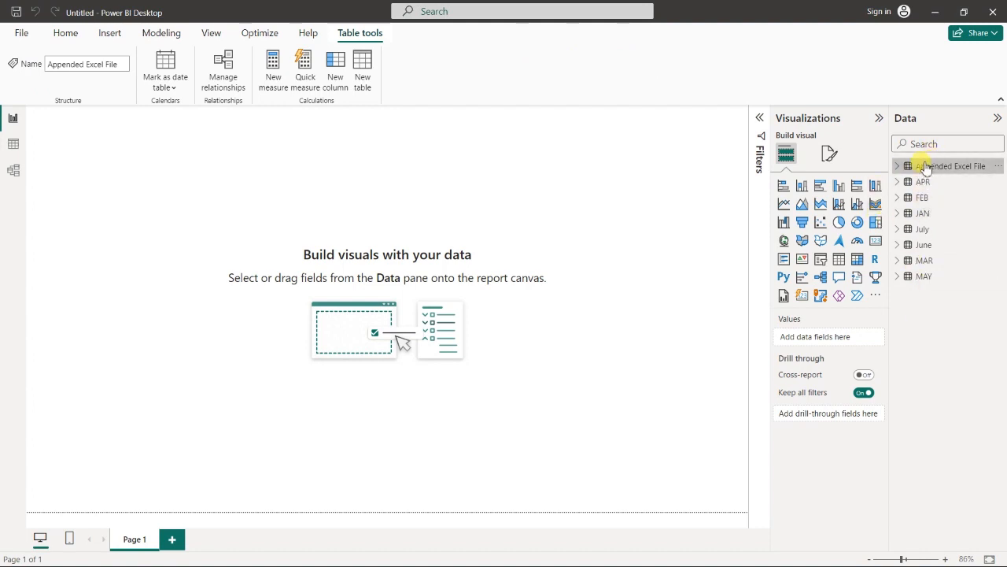
{"action": "mouse_move", "coordinate": [943, 175]}
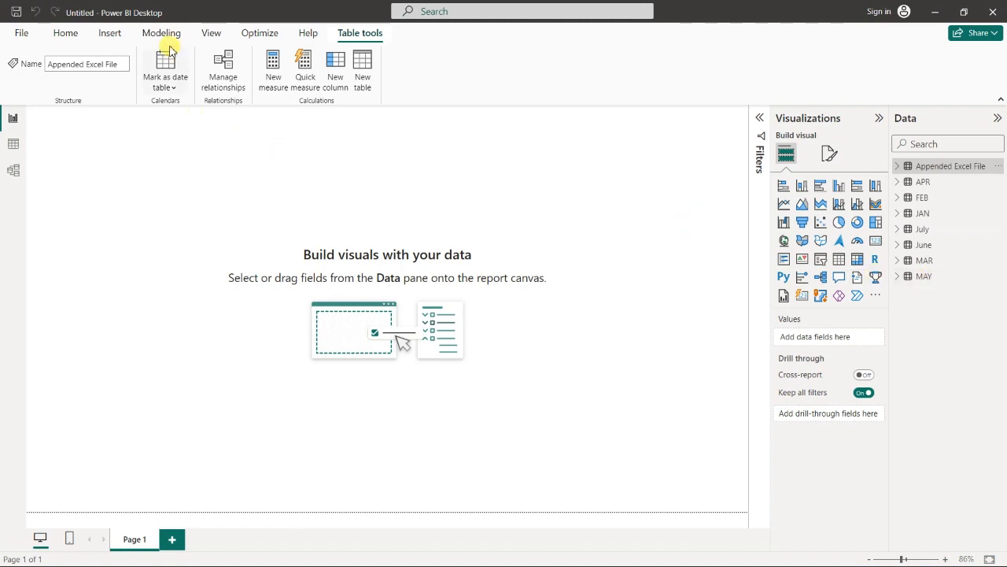
{"action": "left_click", "coordinate": [66, 33]}
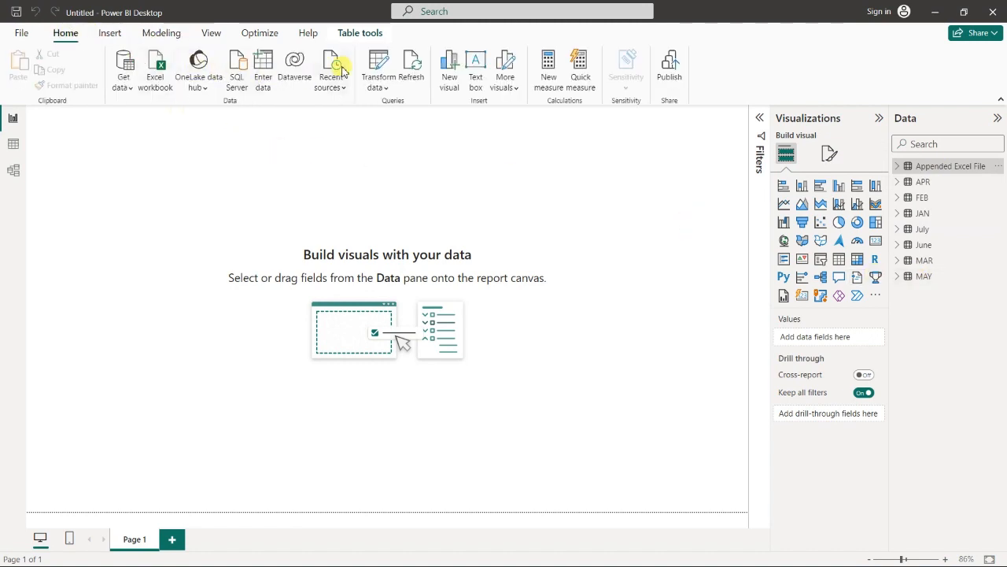
{"action": "left_click", "coordinate": [383, 93]}
{"action": "left_click", "coordinate": [396, 108]}
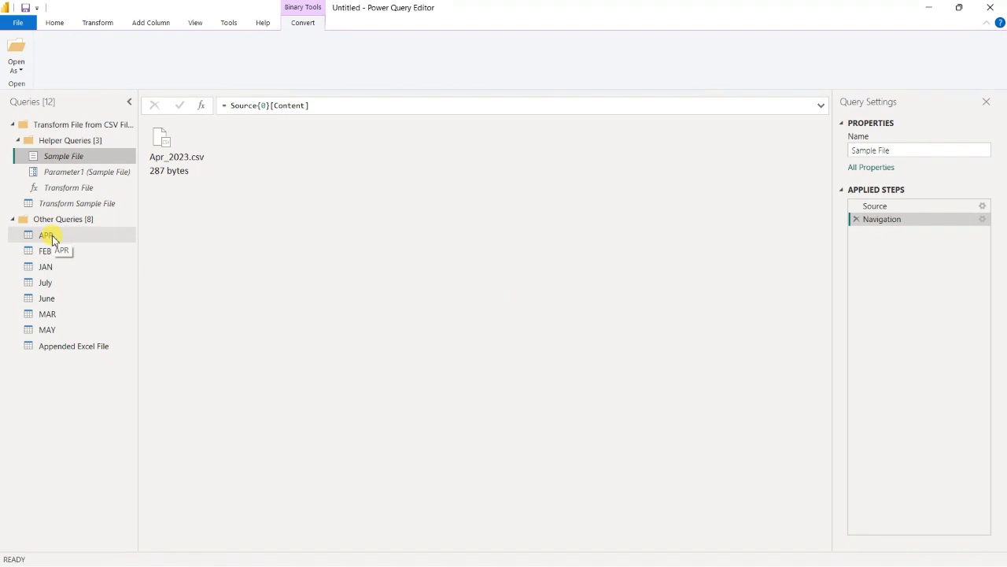
{"action": "right_click", "coordinate": [48, 240]}
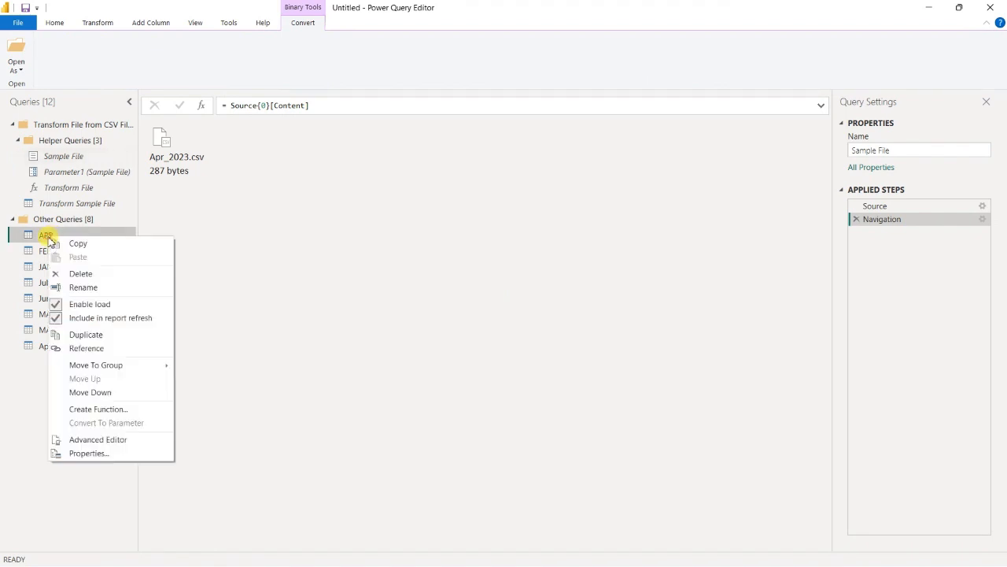
{"action": "left_click", "coordinate": [90, 306]}
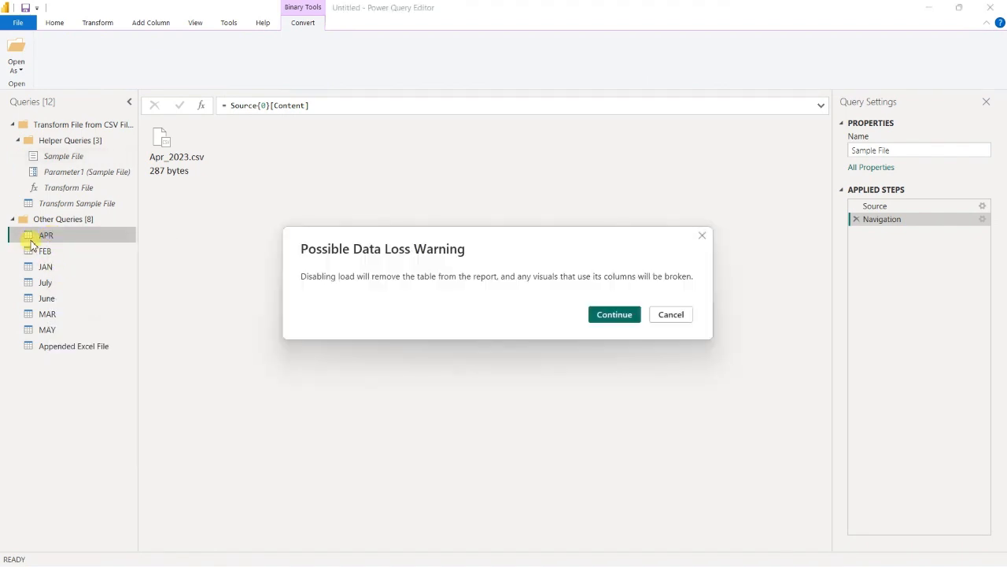
{"action": "left_click", "coordinate": [610, 314]}
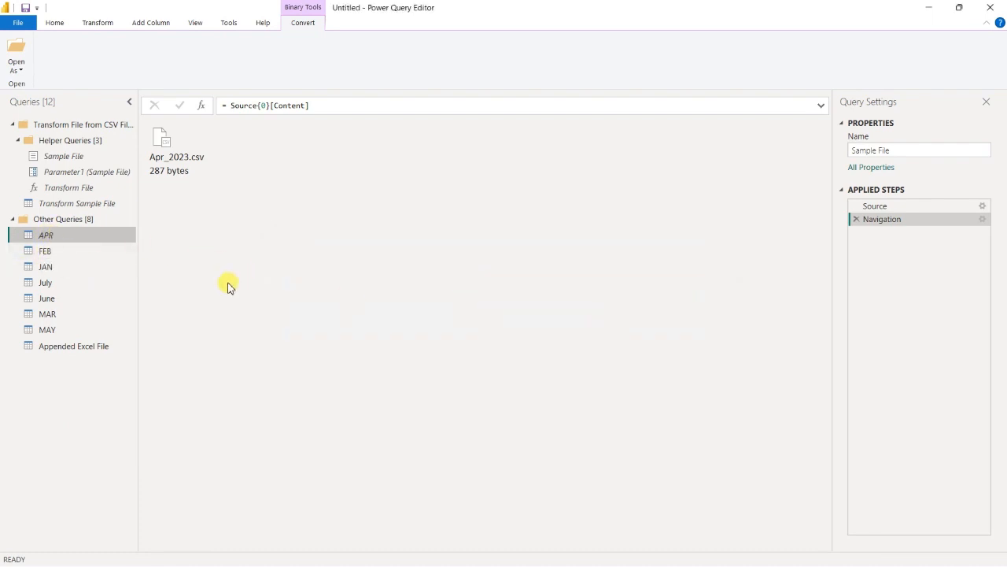
Disable loading of the FEB, JAN, July, June, MAR and MAY queries.
{"action": "right_click", "coordinate": [40, 256]}
{"action": "left_click", "coordinate": [98, 319]}
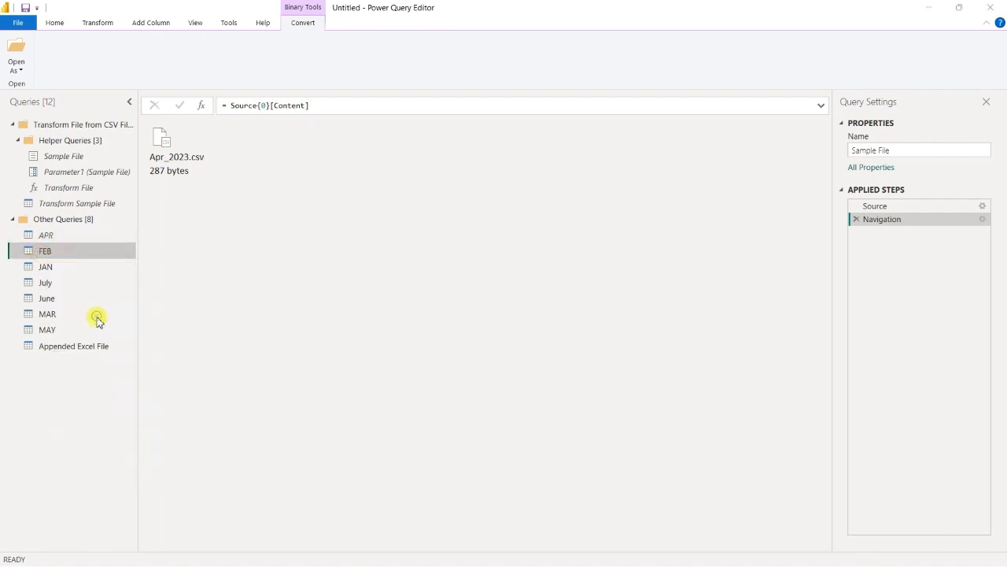
{"action": "key", "text": "Return"}
{"action": "right_click", "coordinate": [65, 331]}
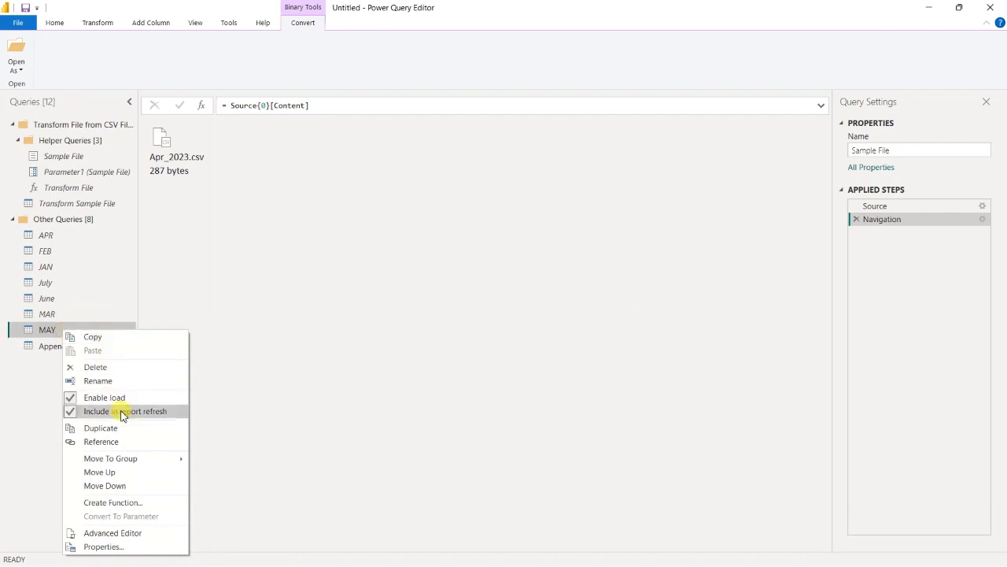
{"action": "left_click", "coordinate": [122, 398]}
{"action": "left_click", "coordinate": [611, 315]}
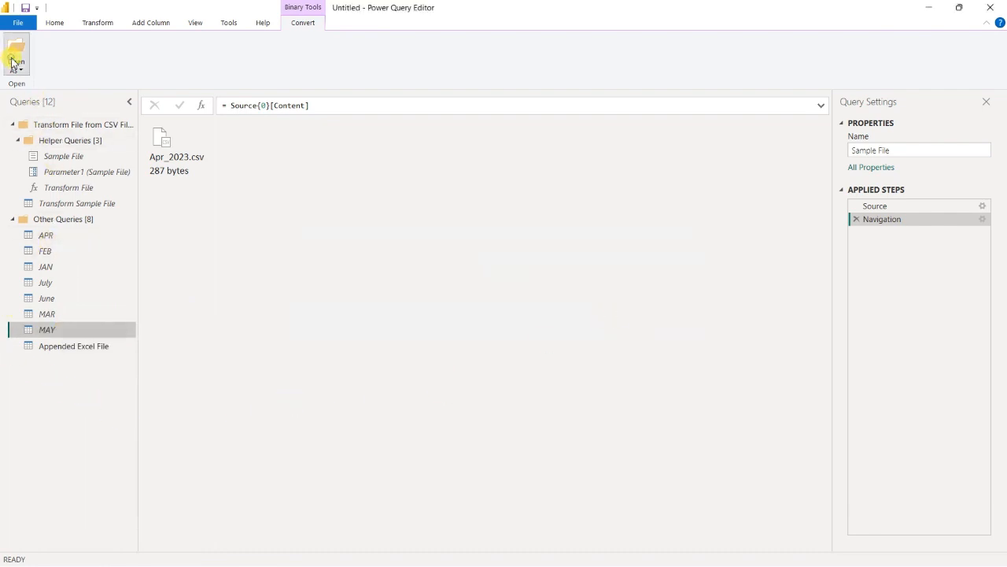
Close the Power Query Editor with the load changes applied, and open the report's table view.
{"action": "left_click", "coordinate": [16, 29]}
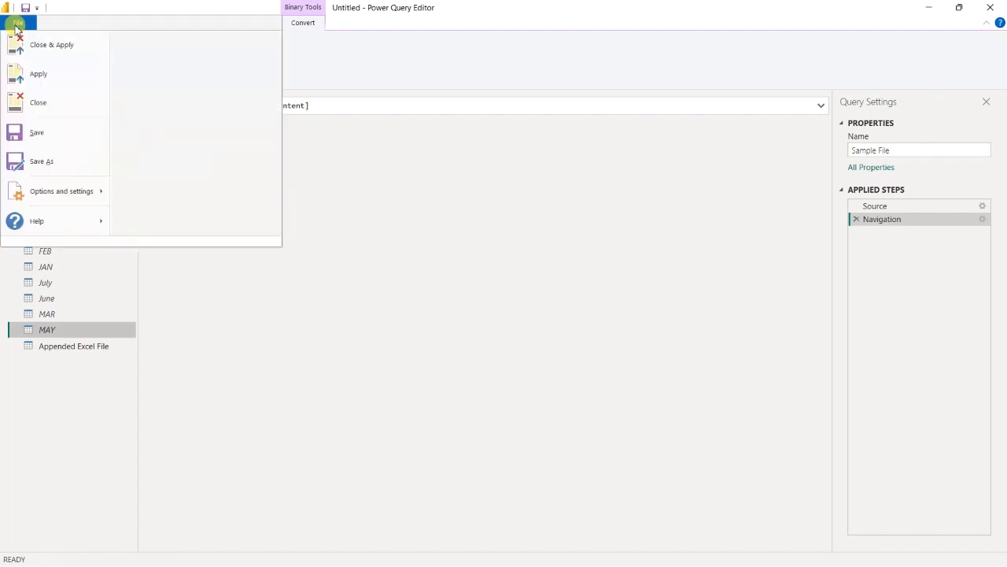
{"action": "left_click", "coordinate": [20, 43]}
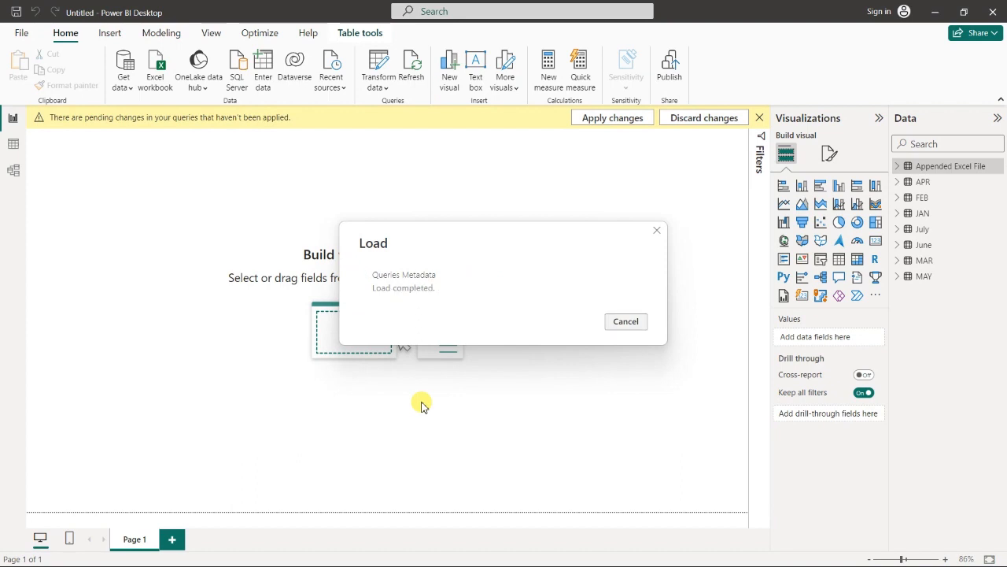
{"action": "left_click", "coordinate": [625, 321]}
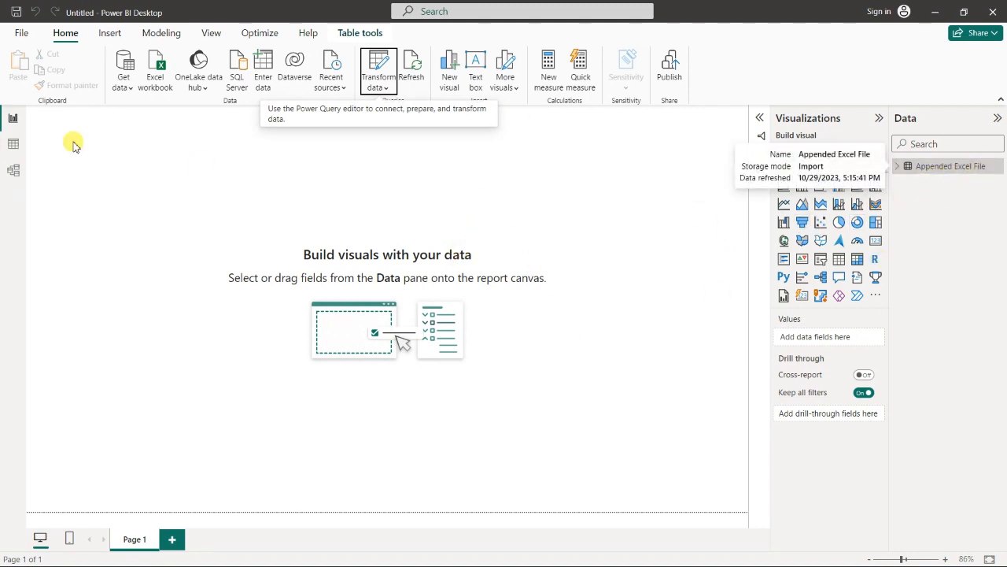
{"action": "left_click", "coordinate": [13, 143]}
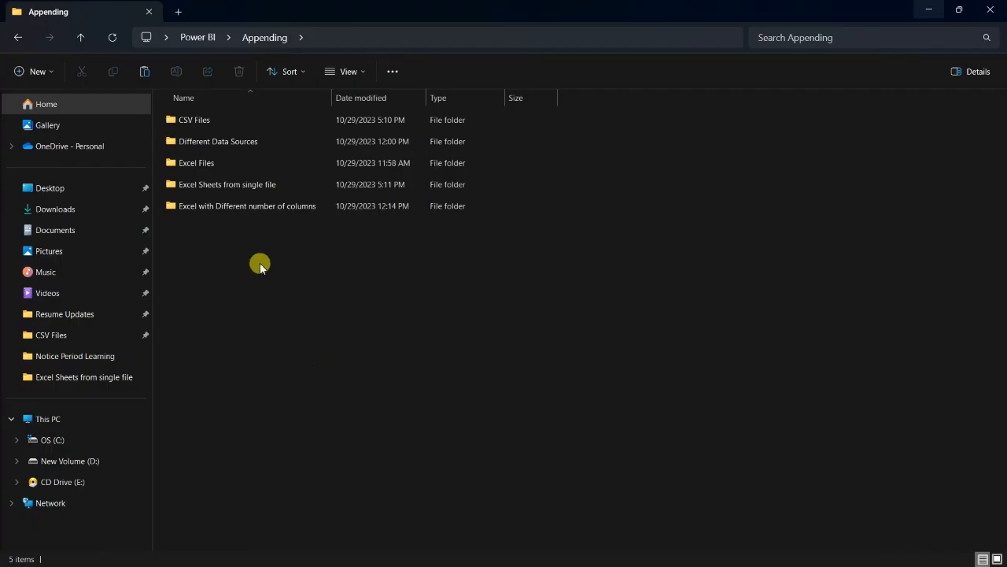
Open Annual Sales Details (Diff Columns).xlsx from the Excel with Different number of columns folder.
{"action": "left_click", "coordinate": [252, 209]}
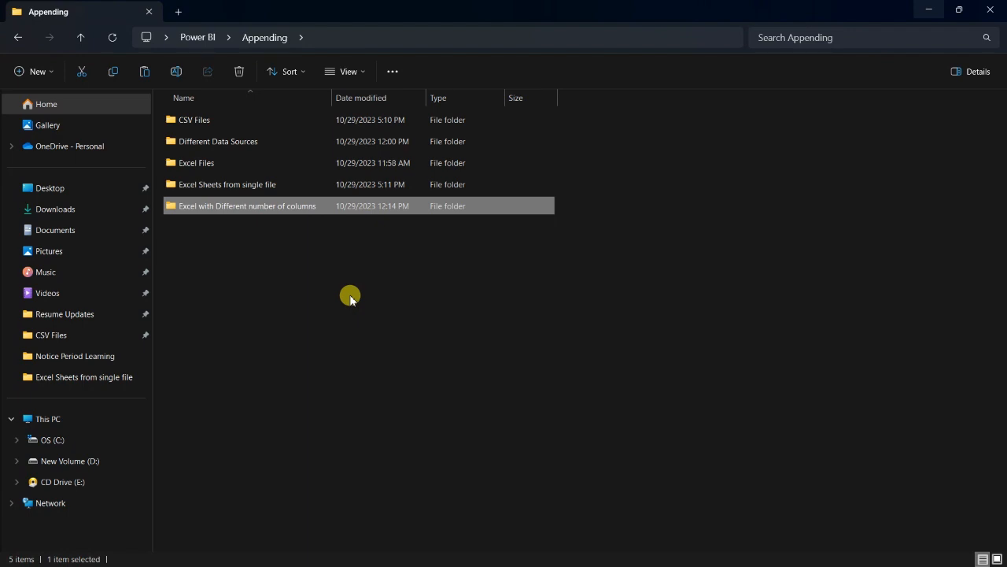
{"action": "key", "text": "Return"}
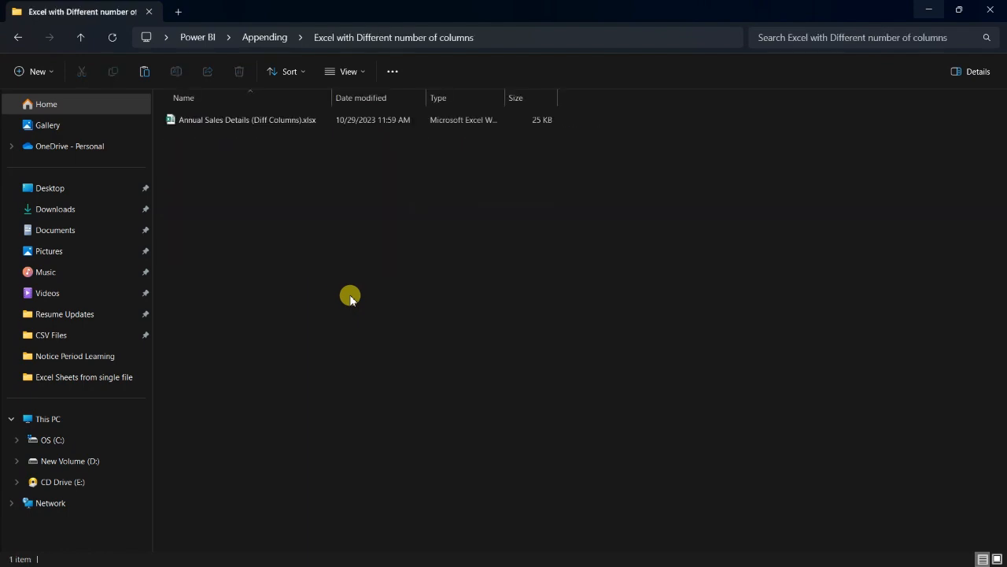
{"action": "double_click", "coordinate": [240, 120]}
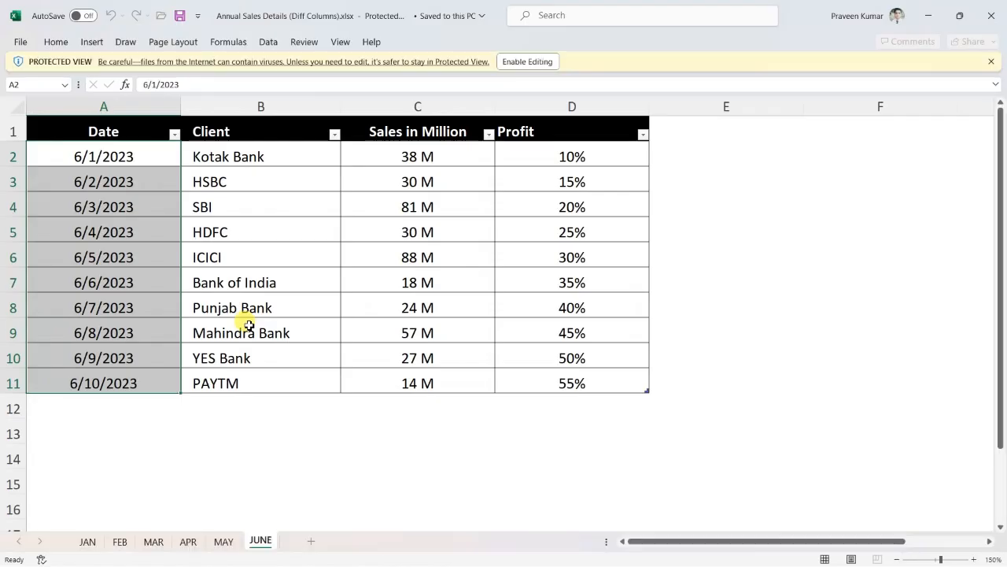
Compare the column headers and their order on the JAN through JUNE sheets, and close the workbook.
{"action": "left_click", "coordinate": [87, 542]}
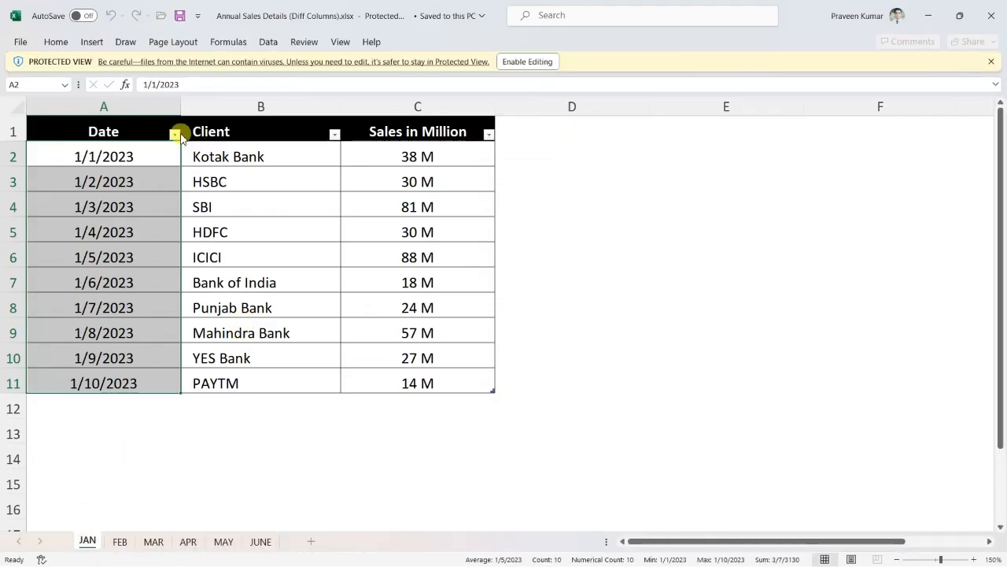
{"action": "left_click", "coordinate": [124, 542]}
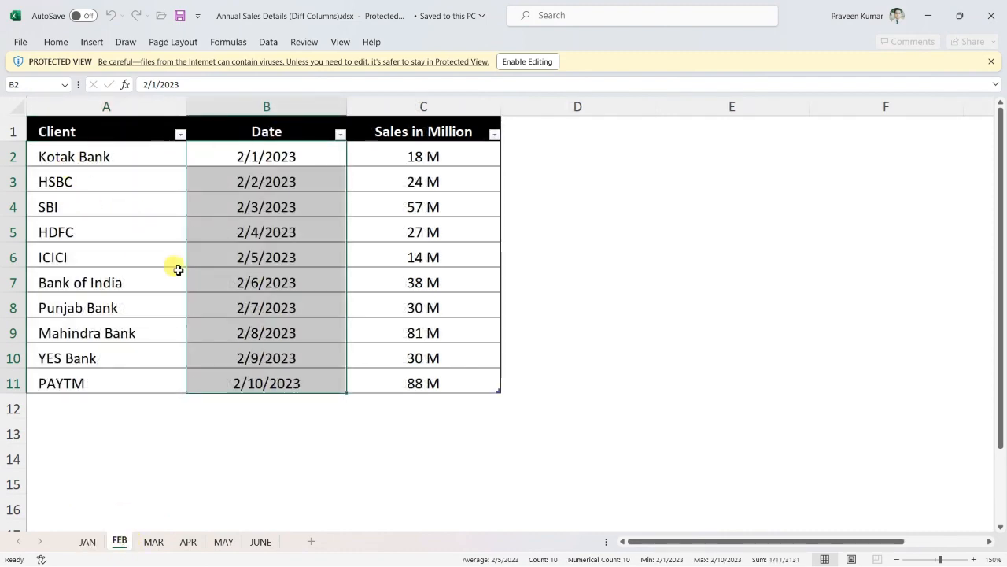
{"action": "left_click", "coordinate": [152, 542]}
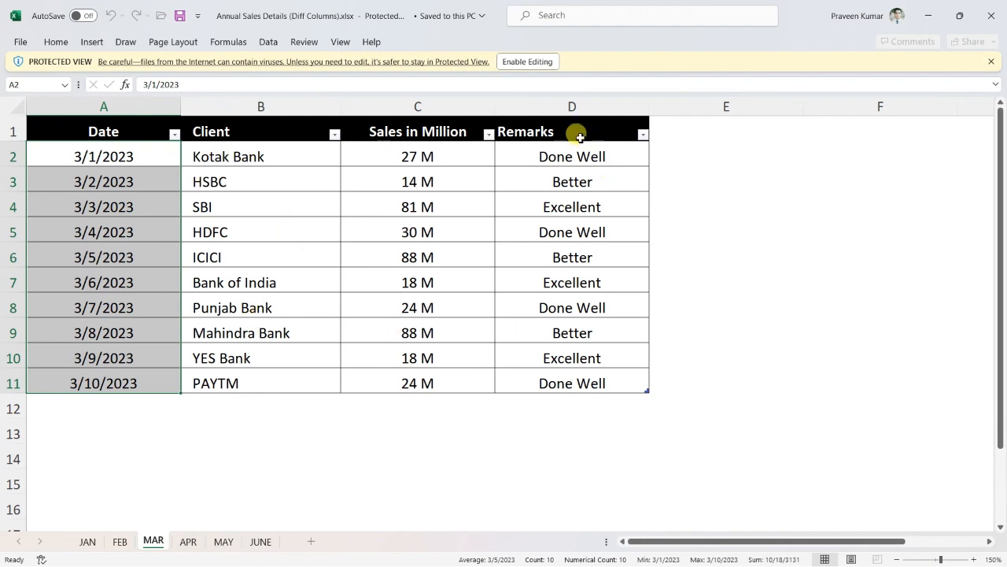
{"action": "left_click", "coordinate": [187, 542]}
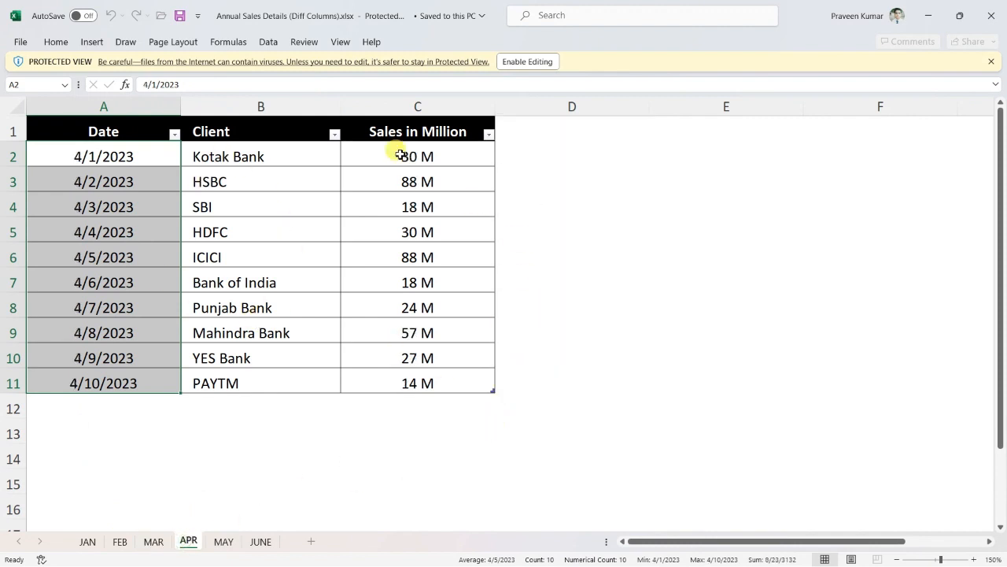
{"action": "left_click", "coordinate": [224, 541]}
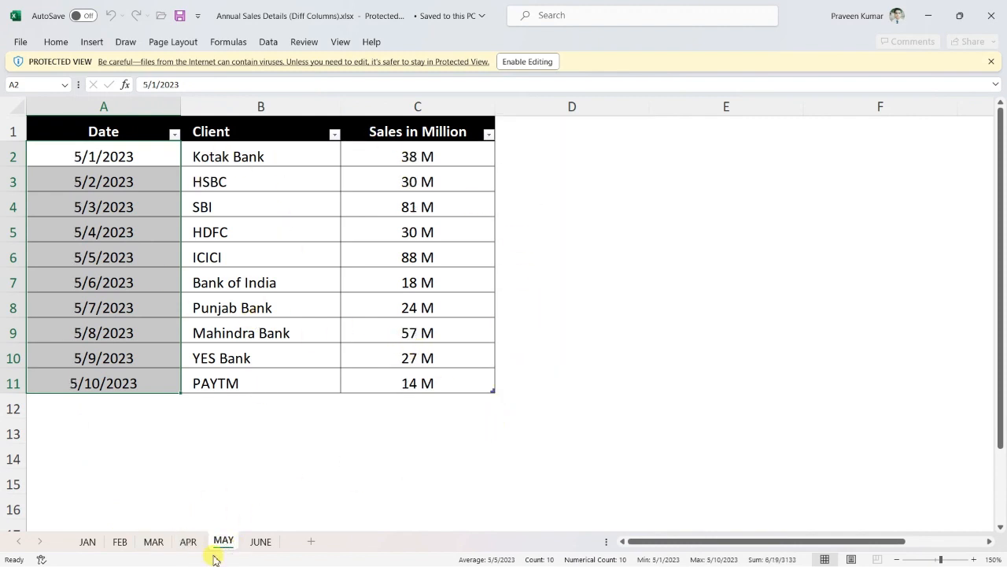
{"action": "left_click", "coordinate": [258, 541]}
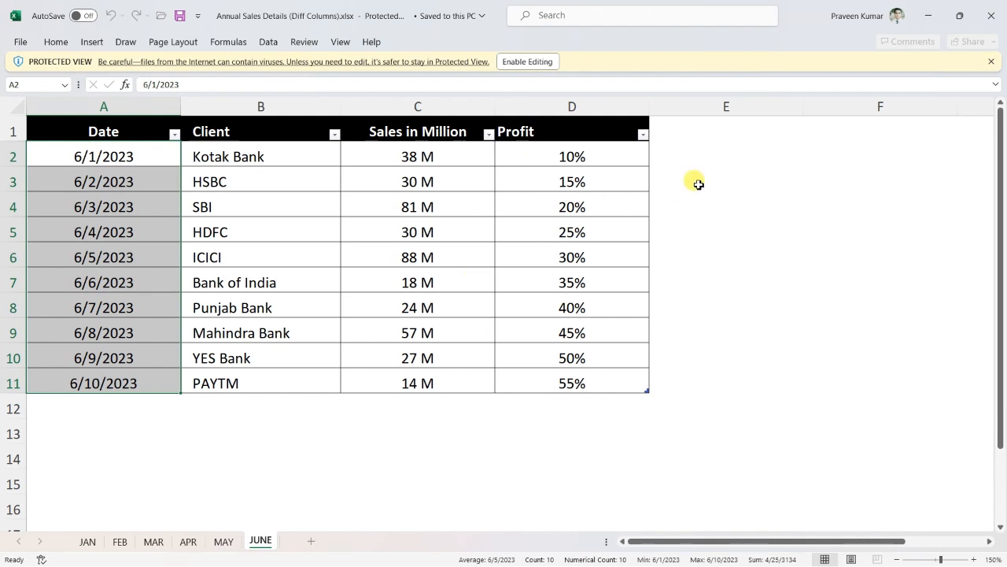
{"action": "left_click", "coordinate": [991, 15]}
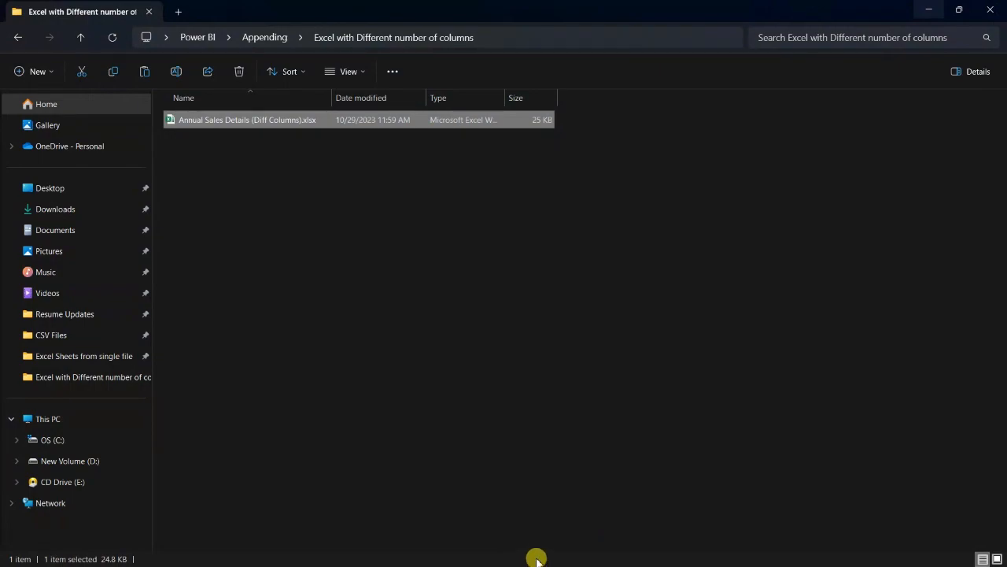
Switch to Power BI Desktop and connect to the Excel workbook Annual Sales Details (Diff Columns).xlsx.
{"action": "key", "text": "super+Tab"}
{"action": "left_click", "coordinate": [535, 155]}
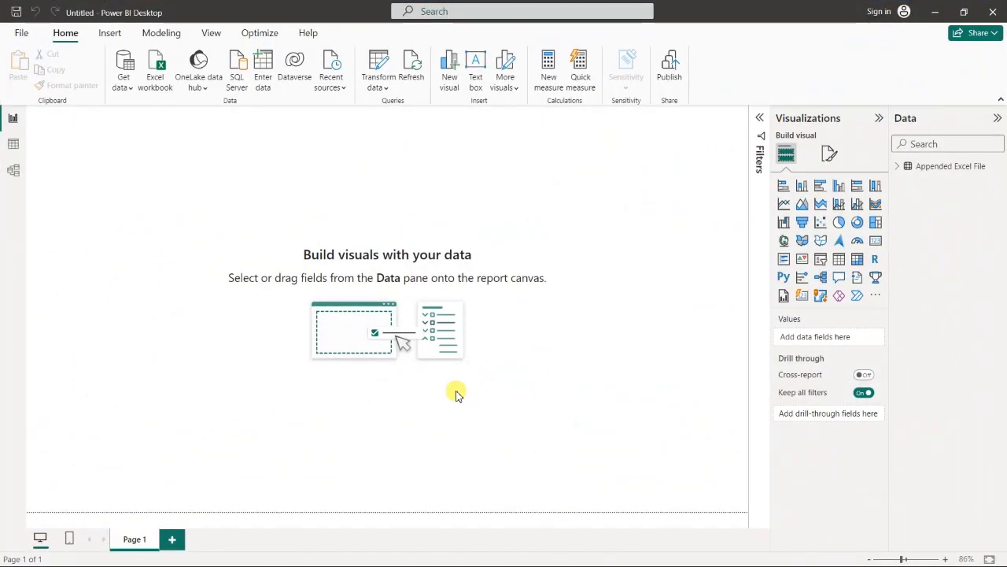
{"action": "left_click", "coordinate": [155, 79]}
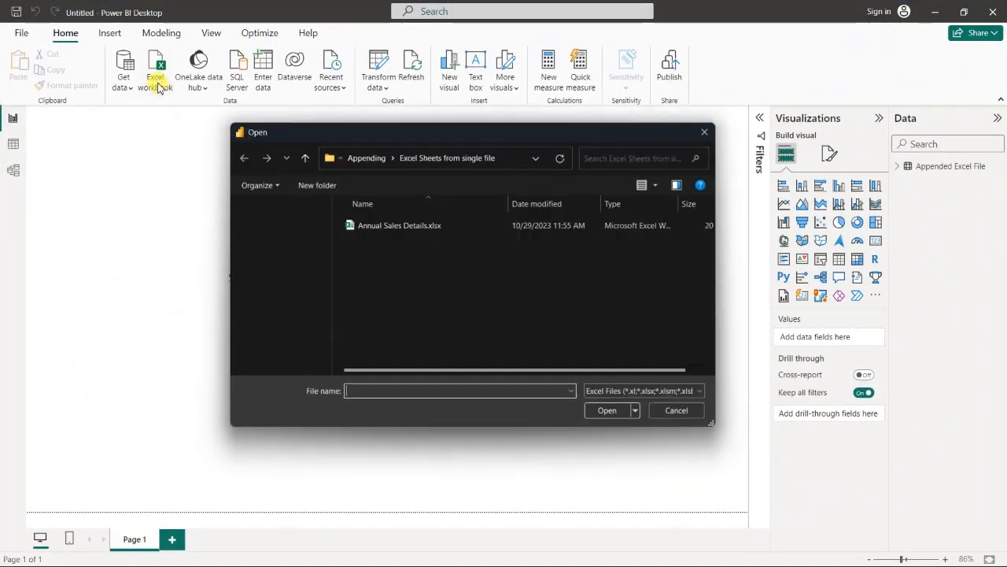
{"action": "left_click", "coordinate": [302, 156]}
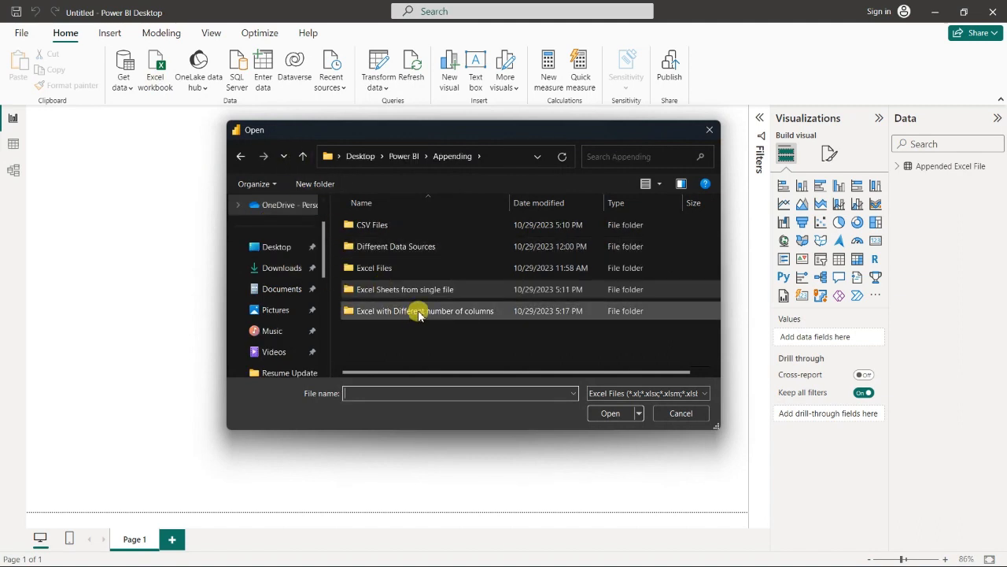
{"action": "double_click", "coordinate": [411, 315]}
{"action": "left_click", "coordinate": [397, 225]}
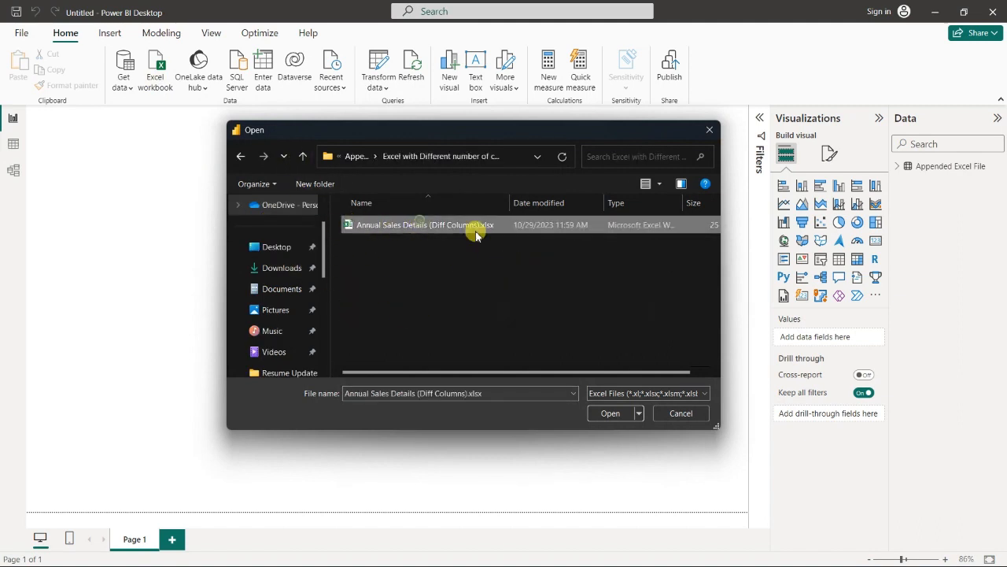
{"action": "left_click", "coordinate": [615, 413]}
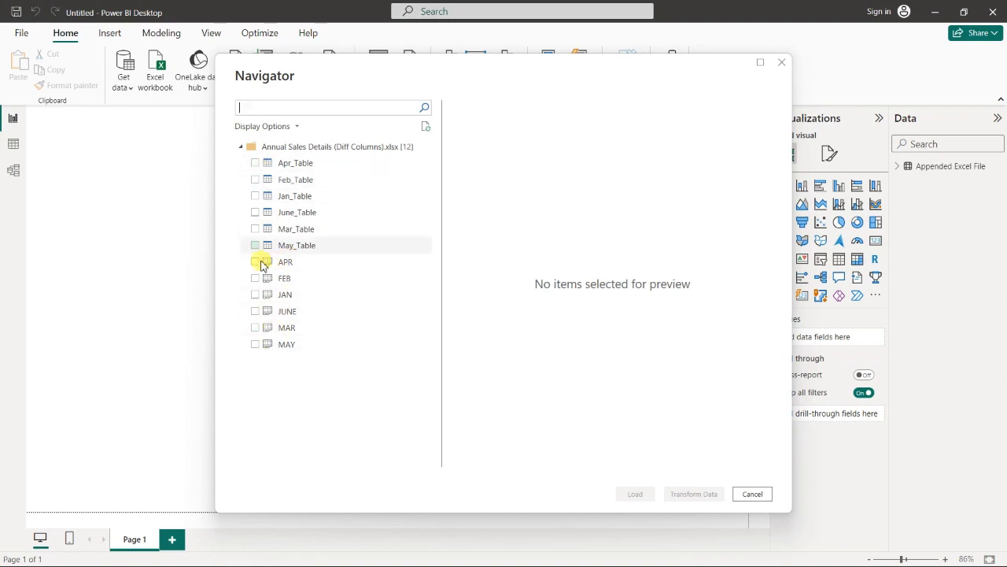
Select Apr_Table, Feb_Table, Jan_Table, June_Table, Mar_Table and May_Table, and bring them into the Power Query Editor for transformation.
{"action": "left_click", "coordinate": [254, 164]}
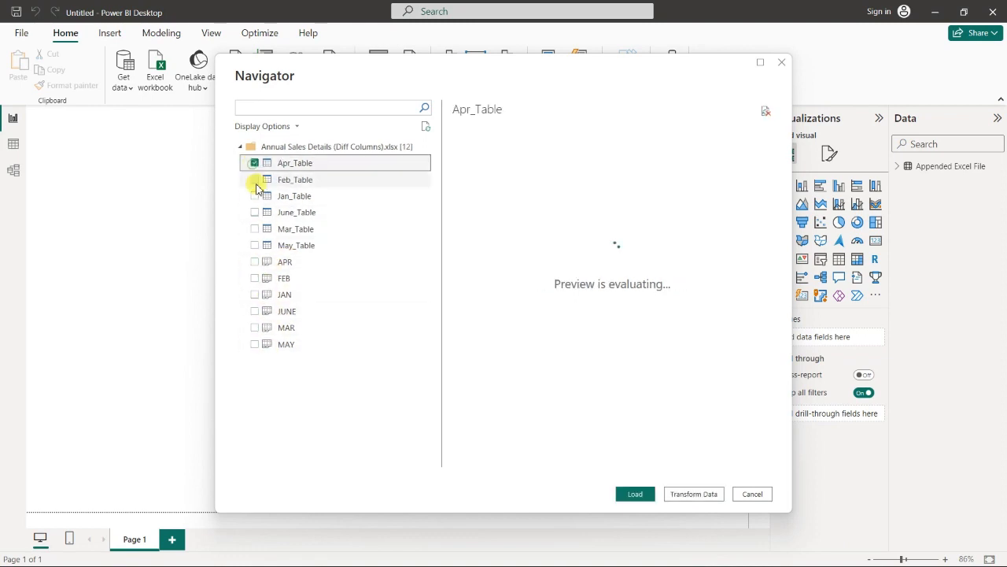
{"action": "left_click", "coordinate": [255, 181]}
{"action": "left_click", "coordinate": [254, 196]}
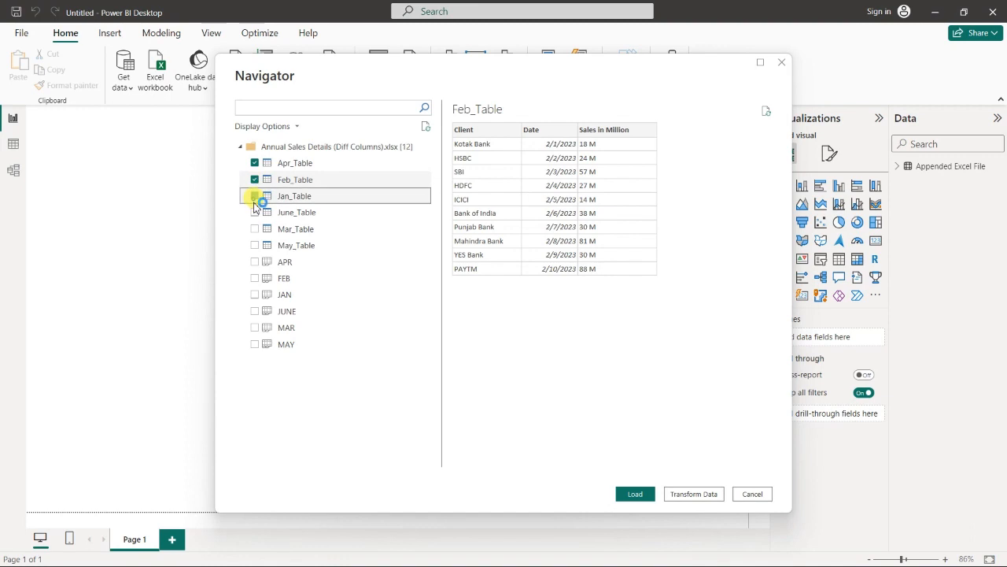
{"action": "left_click", "coordinate": [255, 213]}
{"action": "left_click", "coordinate": [254, 229]}
{"action": "left_click", "coordinate": [254, 246]}
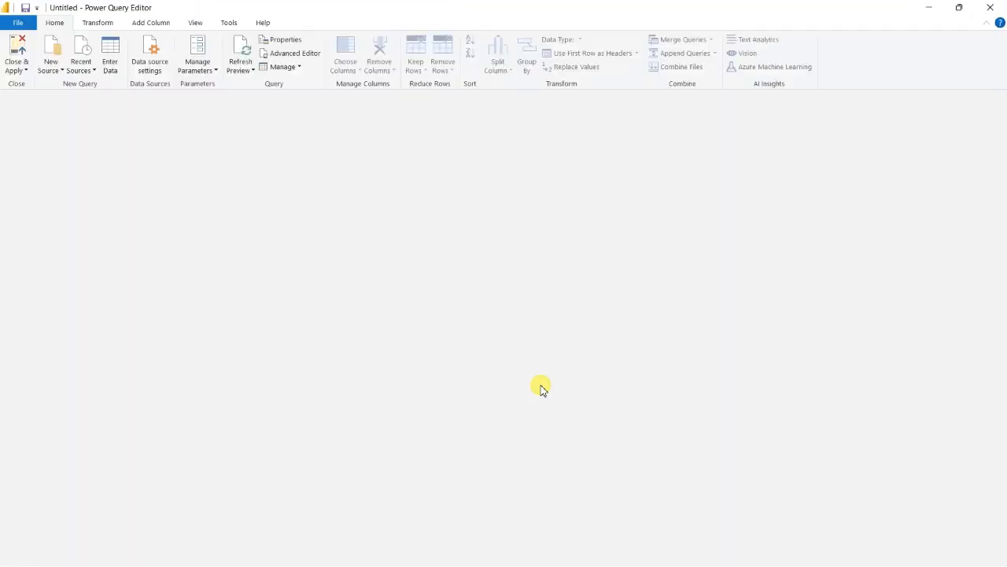
Start appending queries as a new query from Apr_Table, using three or more tables.
{"action": "left_click", "coordinate": [68, 237]}
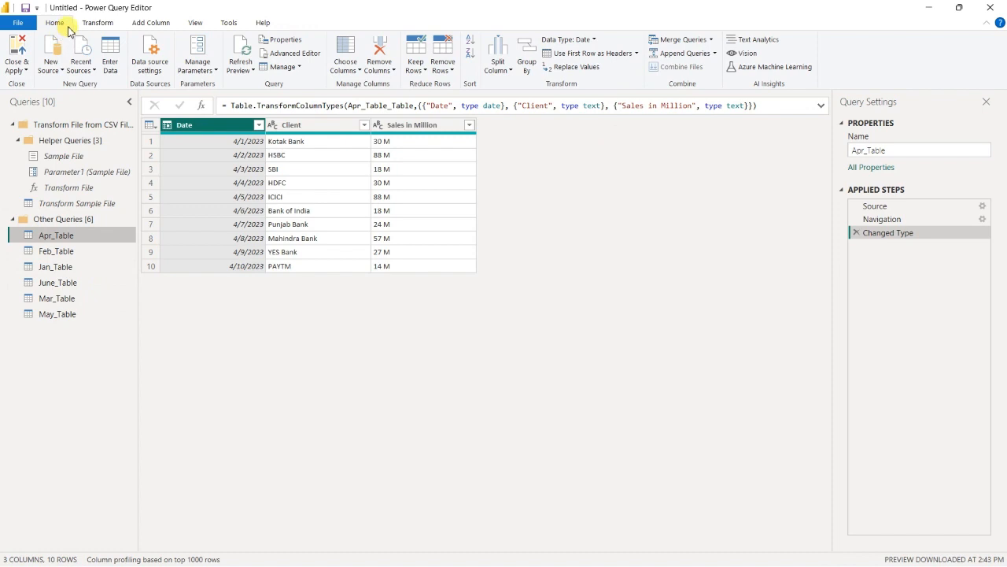
{"action": "left_click", "coordinate": [715, 52]}
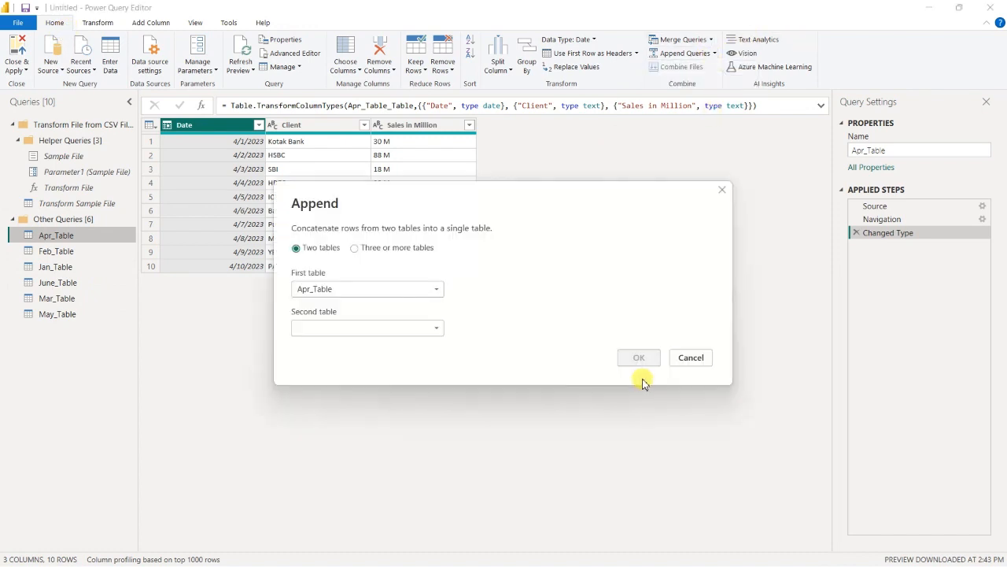
{"action": "left_click", "coordinate": [390, 250]}
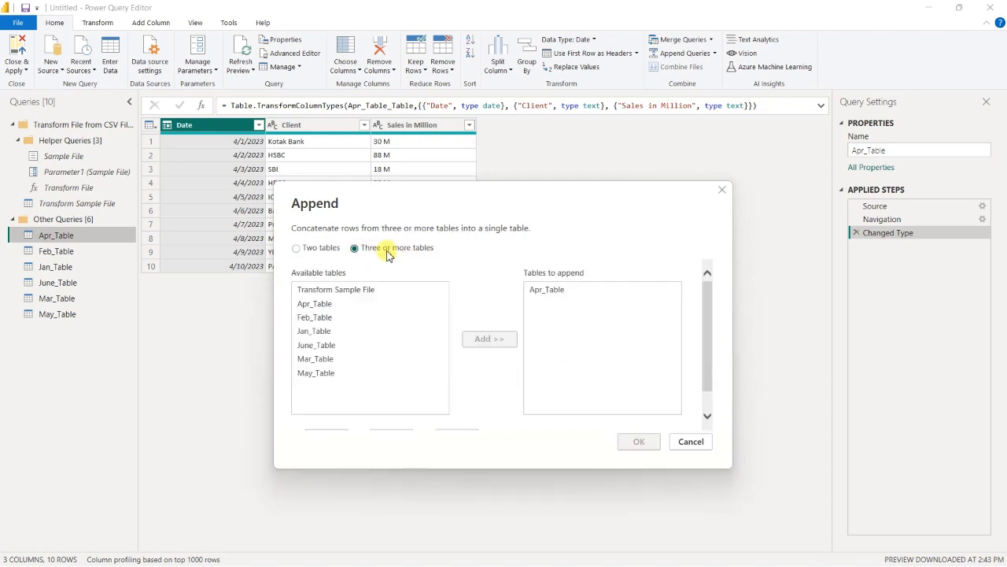
Add Feb_Table, Jan_Table, June_Table, Mar_Table and May_Table after Apr_Table in the append list, and create the combined query.
{"action": "left_click", "coordinate": [315, 304]}
{"action": "left_click", "coordinate": [315, 317]}
{"action": "left_click", "coordinate": [490, 338]}
{"action": "left_click", "coordinate": [315, 332]}
{"action": "left_click", "coordinate": [489, 339]}
{"action": "left_click", "coordinate": [310, 345]}
{"action": "left_click", "coordinate": [490, 339]}
{"action": "left_click", "coordinate": [338, 359]}
{"action": "left_click", "coordinate": [487, 341]}
{"action": "left_click", "coordinate": [315, 373]}
{"action": "left_click", "coordinate": [486, 347]}
{"action": "scroll", "coordinate": [416, 370], "scroll_direction": "down", "scroll_amount": 1}
{"action": "left_click", "coordinate": [581, 279]}
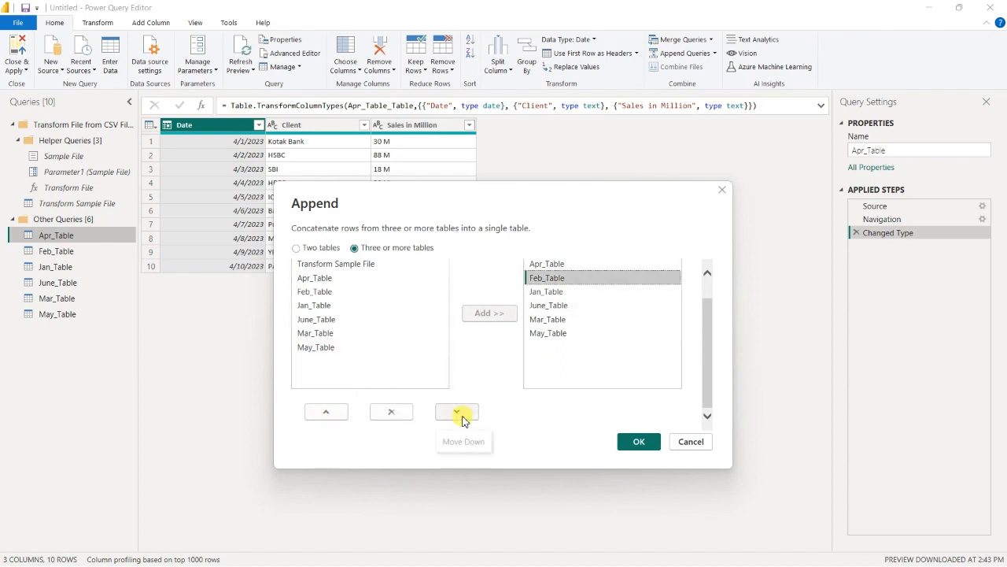
{"action": "scroll", "coordinate": [659, 320], "scroll_direction": "up", "scroll_amount": 1}
{"action": "left_click", "coordinate": [638, 441]}
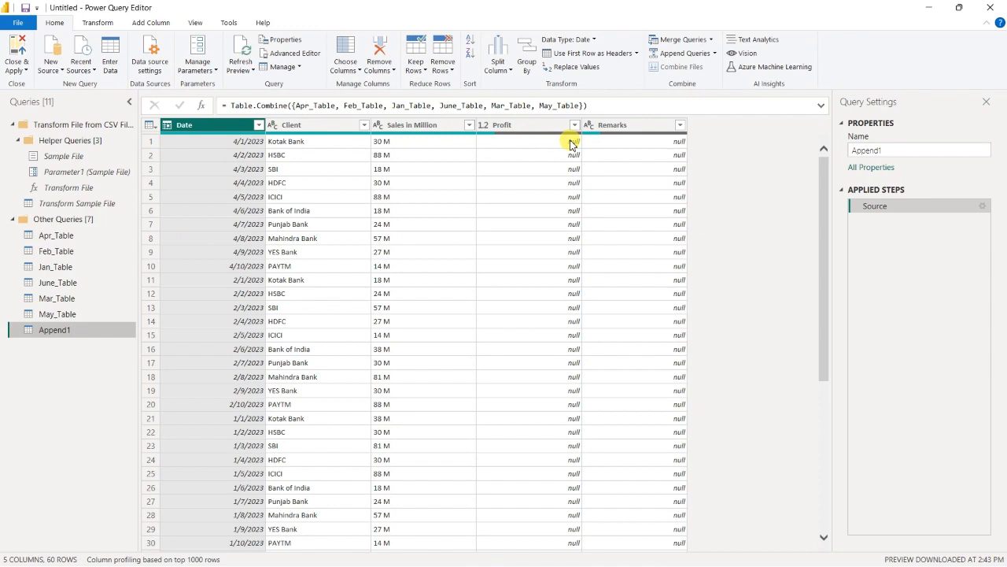
Check the Profit and Remarks columns for every month in the appended rows.
{"action": "scroll", "coordinate": [478, 233], "scroll_direction": "down", "scroll_amount": 7}
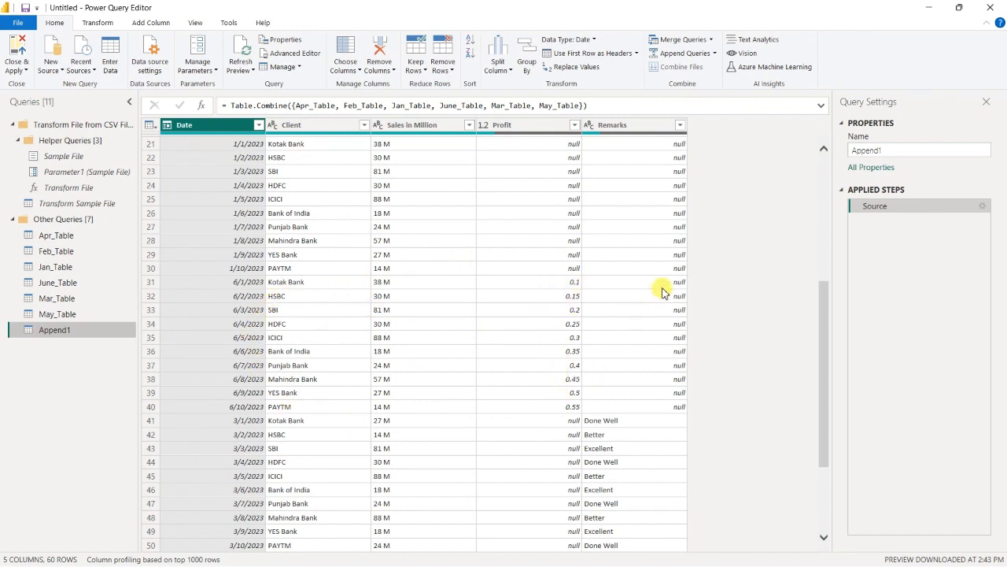
{"action": "scroll", "coordinate": [674, 389], "scroll_direction": "down", "scroll_amount": 3}
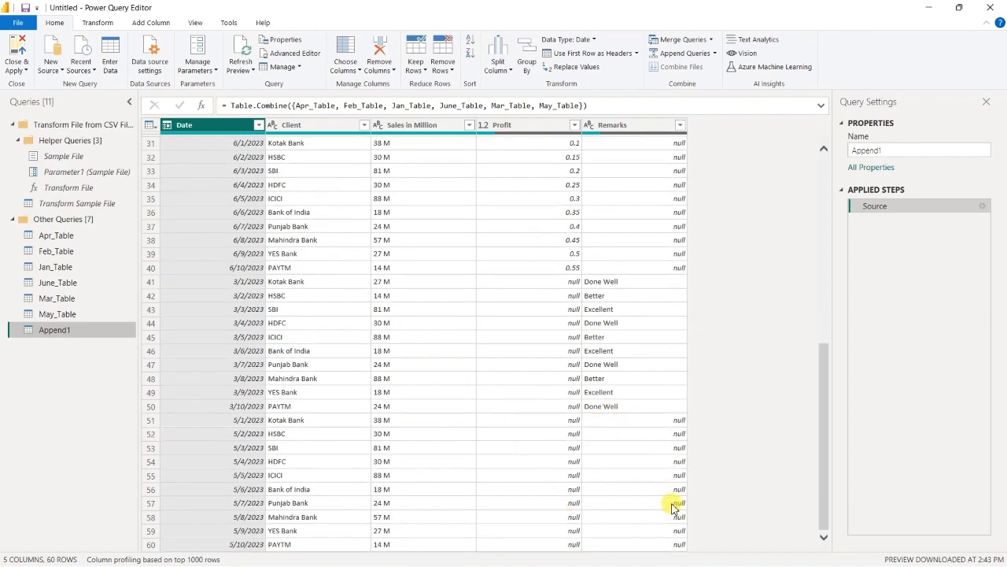
{"action": "scroll", "coordinate": [386, 325], "scroll_direction": "up", "scroll_amount": 9}
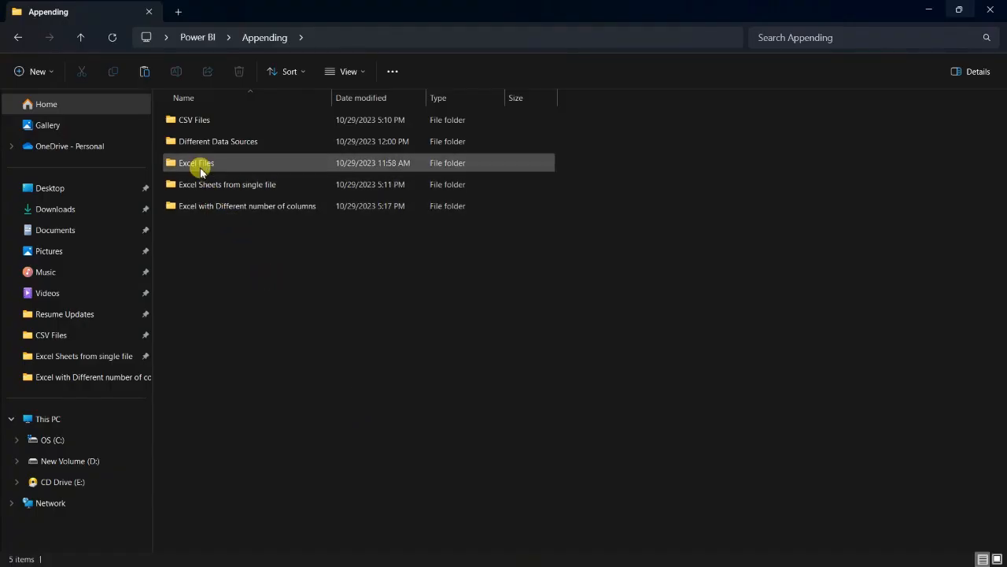
Switch to File Explorer, open APR_2023.xlsx from the Excel Files folder, examine its headers, and restore its window to a smaller size.
{"action": "left_click", "coordinate": [197, 163]}
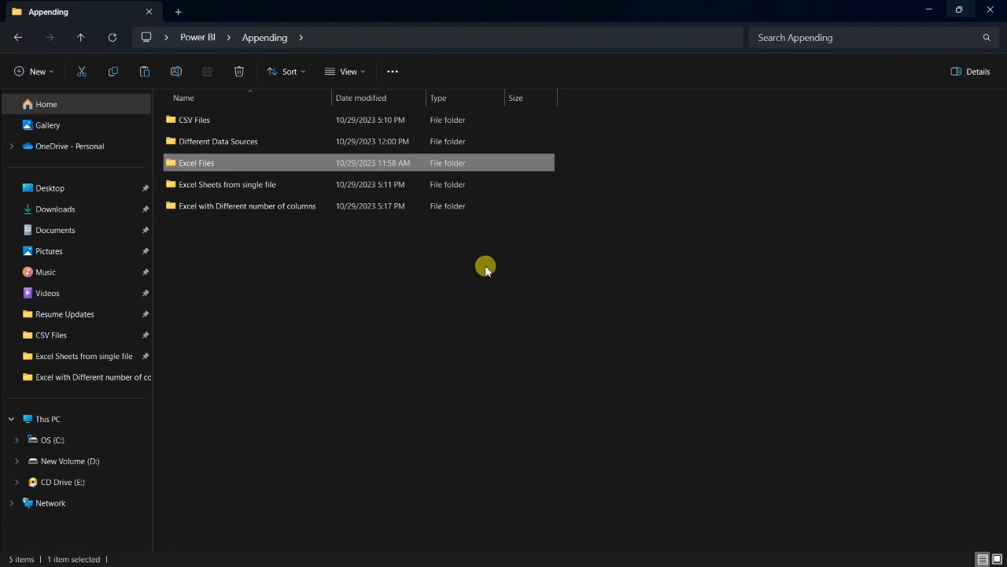
{"action": "double_click", "coordinate": [193, 163]}
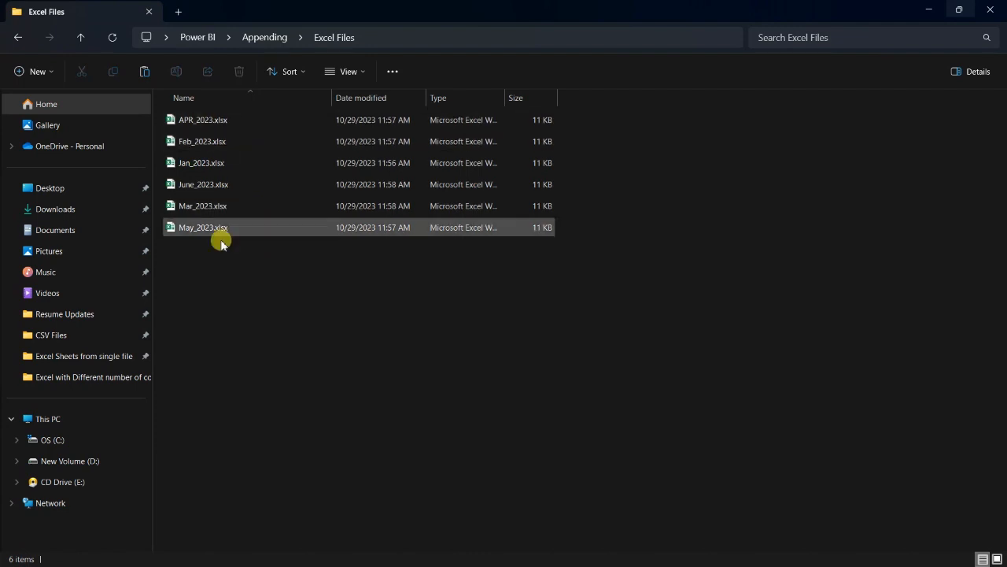
{"action": "double_click", "coordinate": [202, 123]}
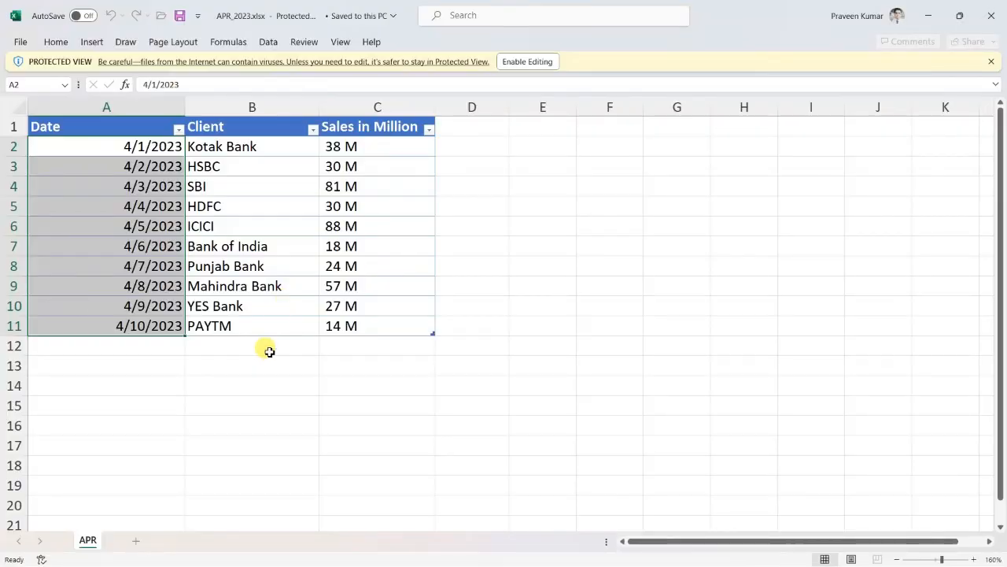
{"action": "left_click", "coordinate": [253, 127]}
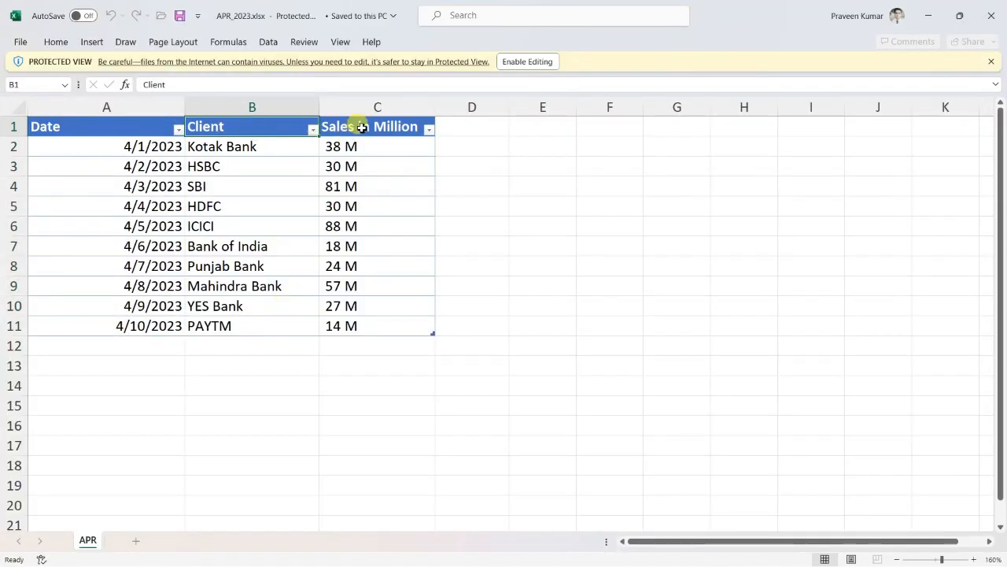
{"action": "double_click", "coordinate": [770, 18]}
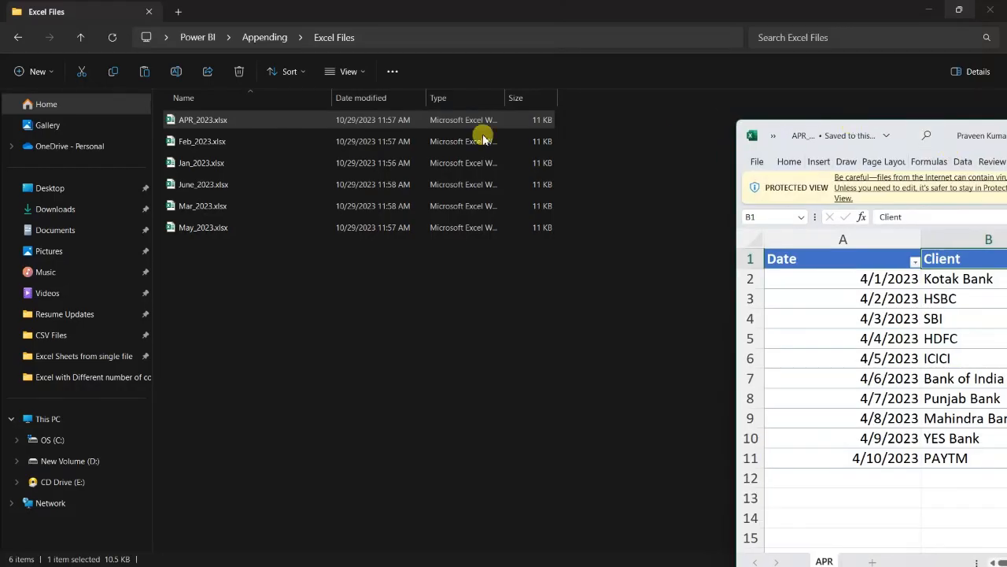
Open Feb_2023.xlsx, compare its columns side by side with APR_2023.xlsx, and close both workbooks.
{"action": "double_click", "coordinate": [326, 141]}
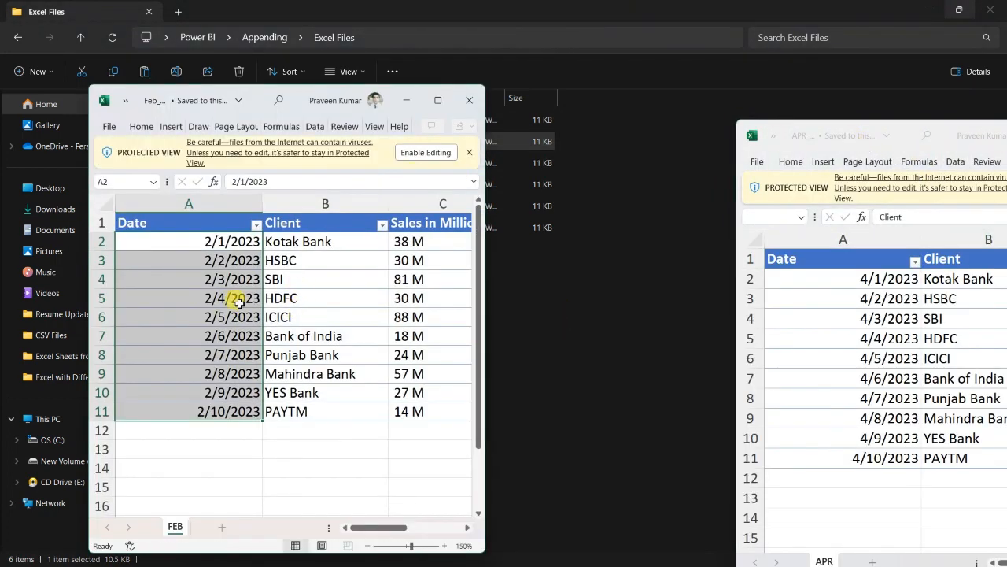
{"action": "left_click_drag", "start_coordinate": [379, 527], "coordinate": [180, 232]}
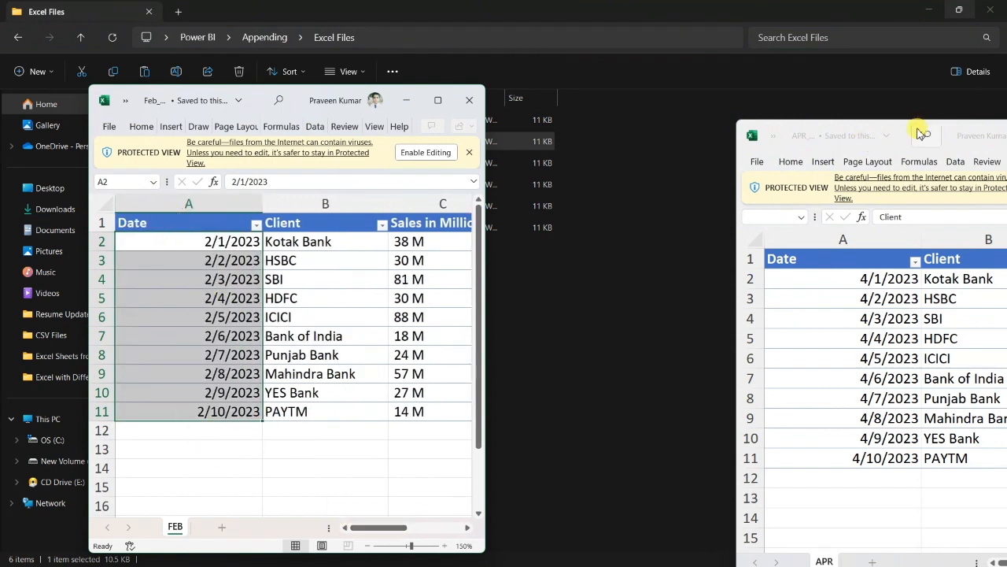
{"action": "left_click_drag", "start_coordinate": [903, 135], "coordinate": [709, 76]}
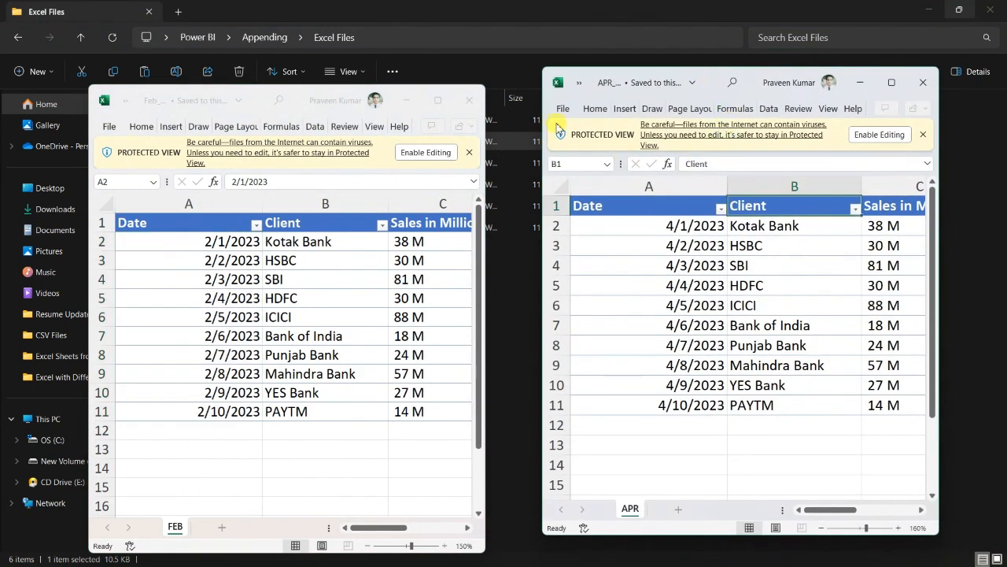
{"action": "left_click", "coordinate": [469, 100]}
{"action": "left_click", "coordinate": [922, 82]}
Copy the full path of the Excel Files folder.
{"action": "left_click", "coordinate": [461, 36]}
{"action": "key", "text": "ctrl+c"}
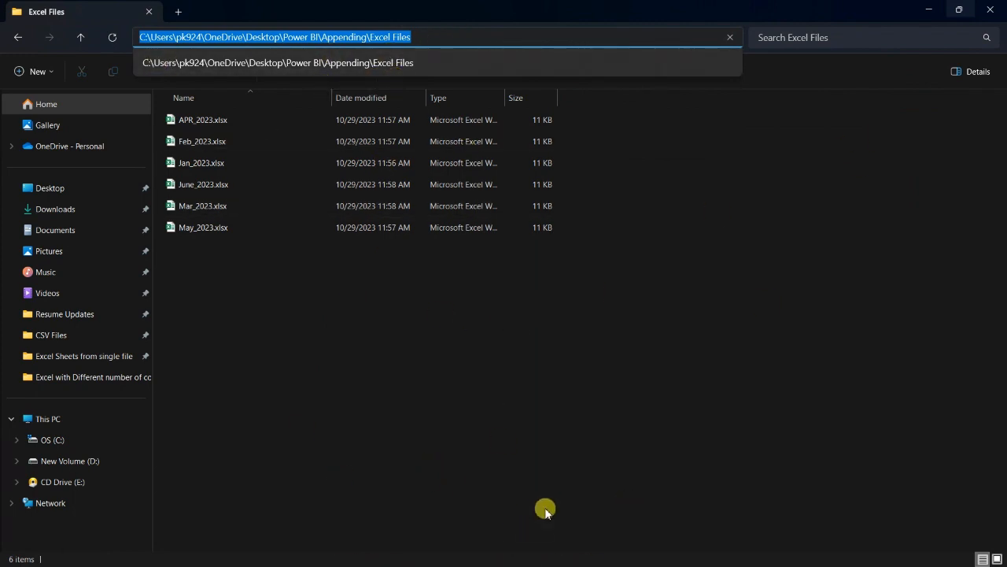
Switch to Power BI Desktop and connect to a Folder data source using the copied path of the Excel Files folder.
{"action": "key", "text": "super+Tab"}
{"action": "left_click", "coordinate": [488, 118]}
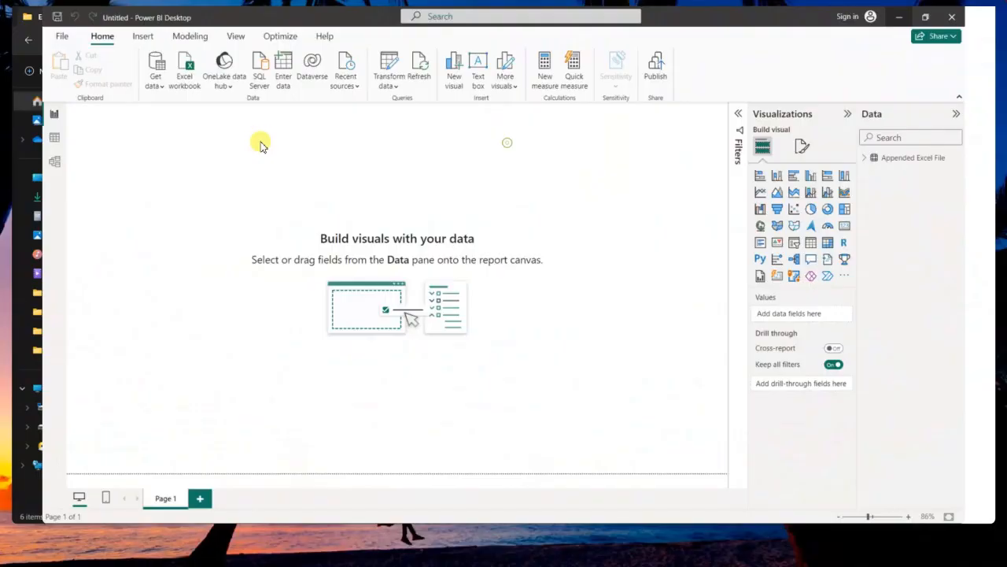
{"action": "left_click", "coordinate": [124, 79]}
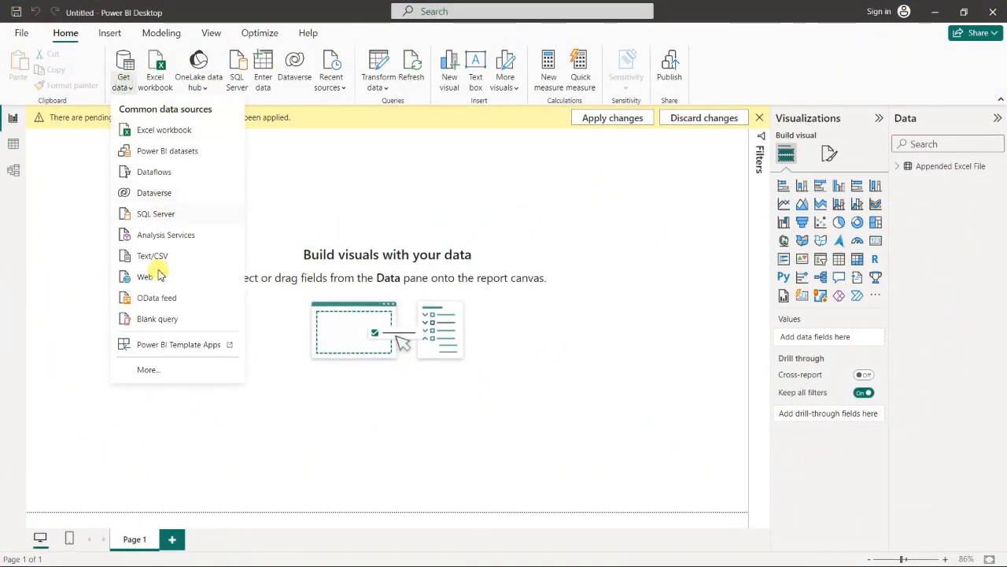
{"action": "left_click", "coordinate": [154, 372]}
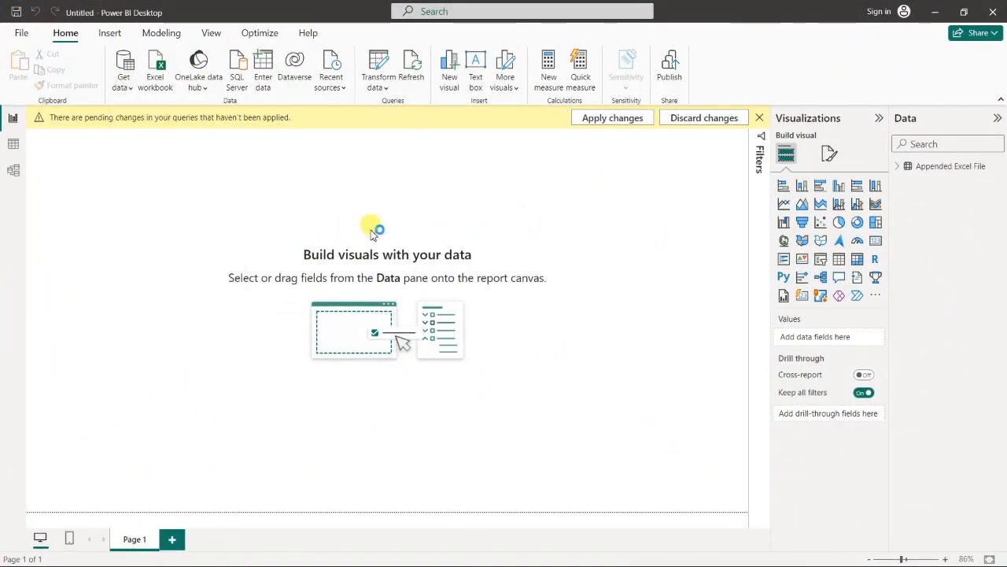
{"action": "left_click", "coordinate": [461, 221]}
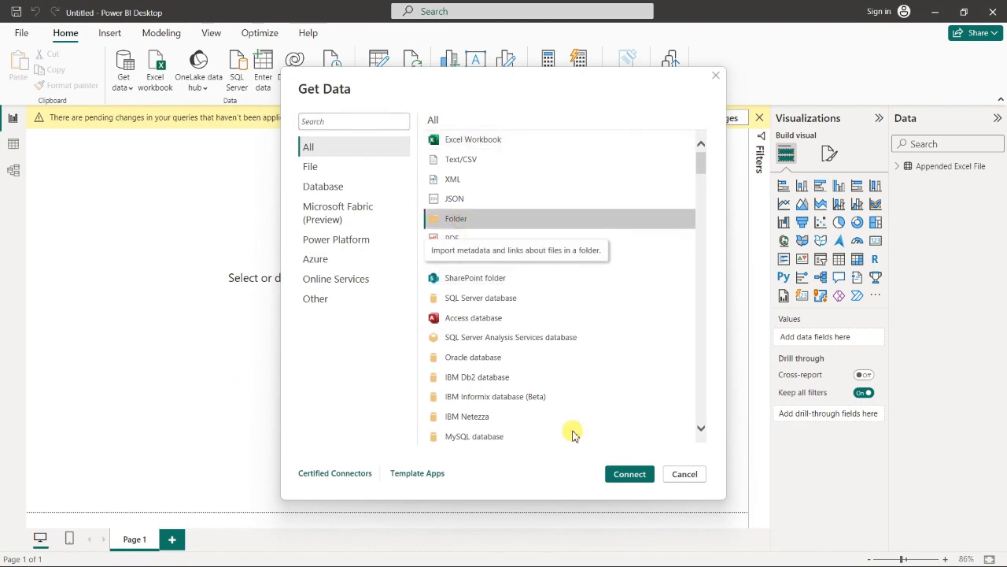
{"action": "left_click", "coordinate": [630, 473]}
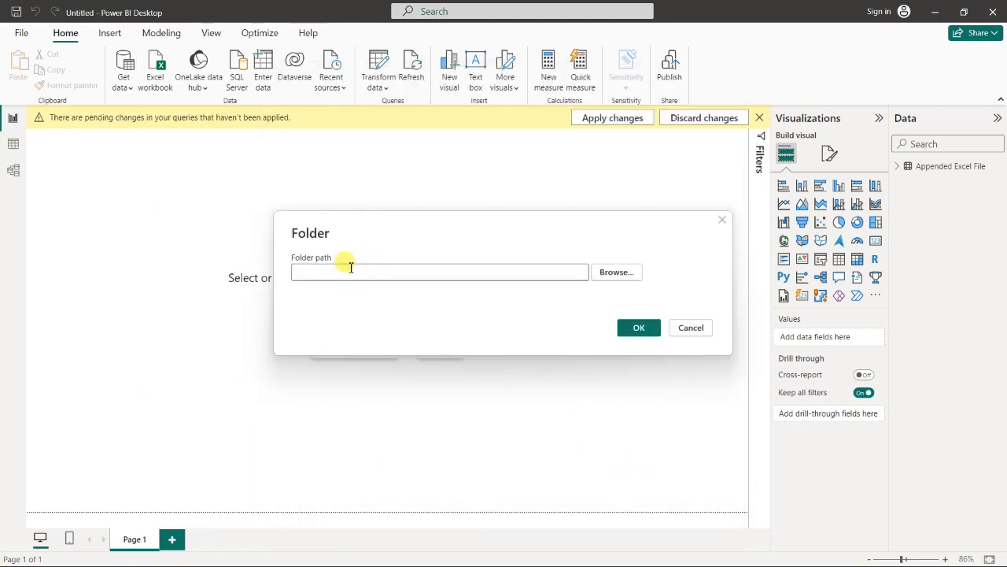
{"action": "key", "text": "ctrl+v"}
{"action": "left_click", "coordinate": [639, 330]}
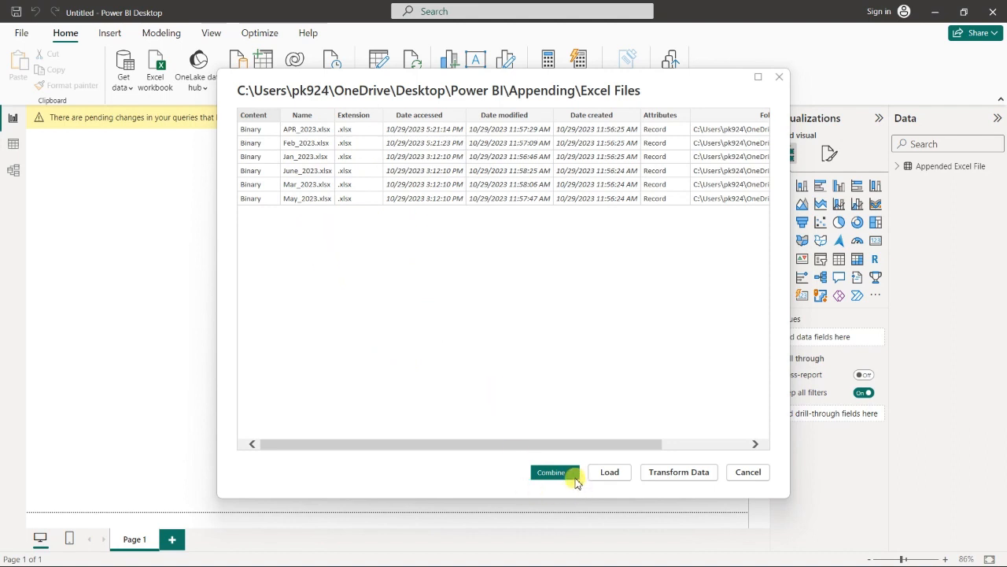
Check the Combine options for the folder's files, but open the file list in Power Query Editor with Transform Data.
{"action": "left_click", "coordinate": [572, 472]}
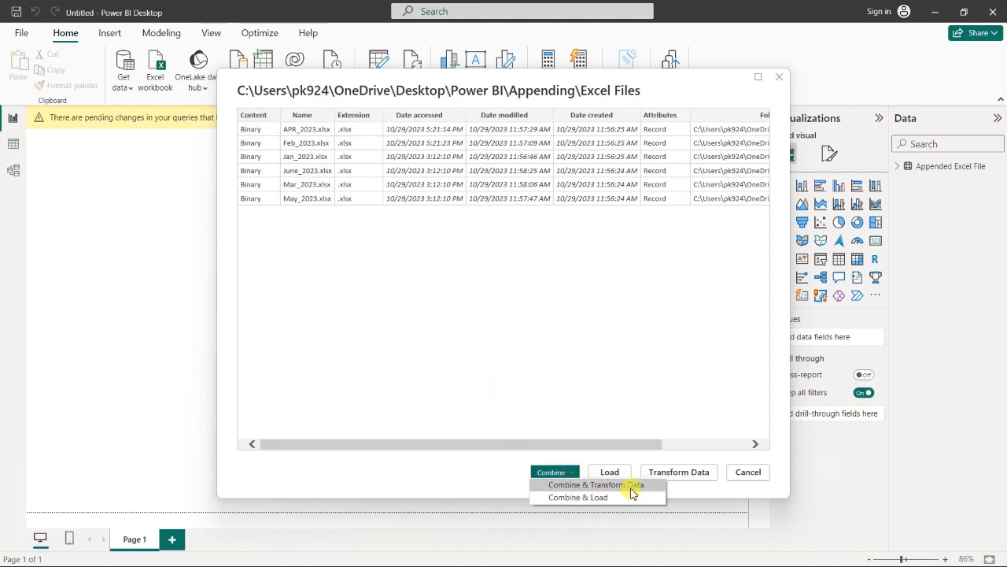
{"action": "left_click", "coordinate": [459, 484]}
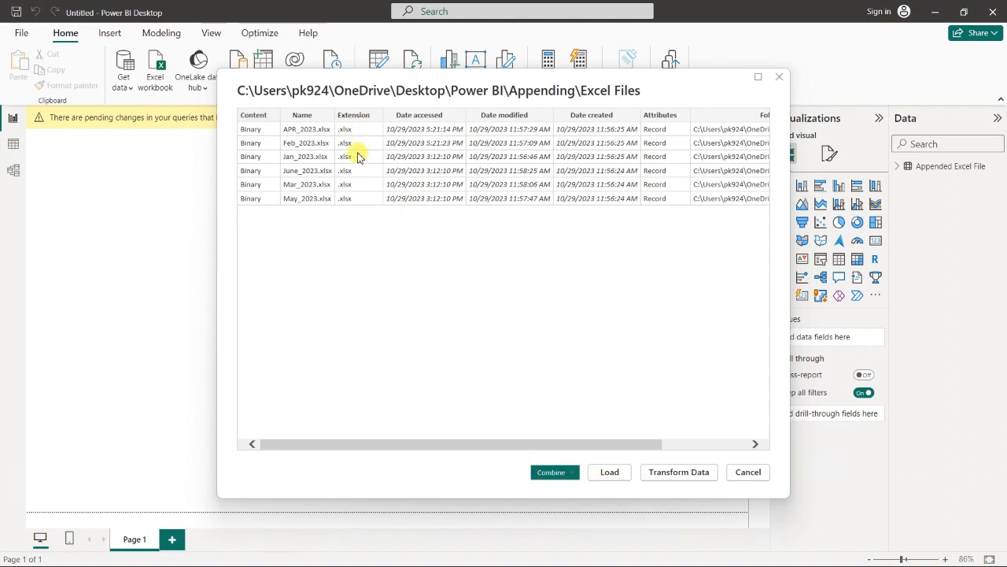
{"action": "left_click", "coordinate": [689, 476]}
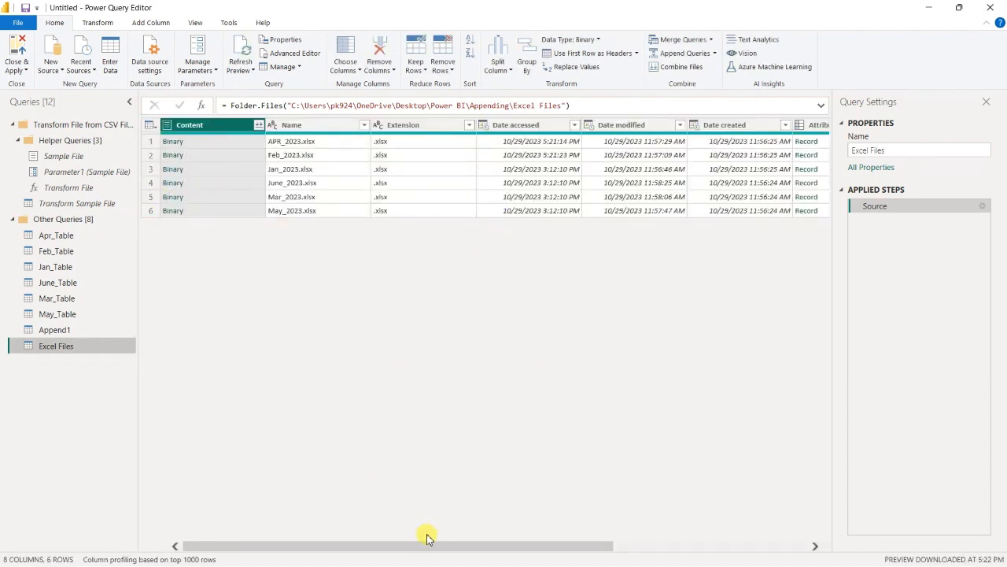
Preview the binary content of the APR, Feb, Jan and June 2023 workbooks in the Excel Files query.
{"action": "left_click_drag", "start_coordinate": [460, 550], "coordinate": [353, 554]}
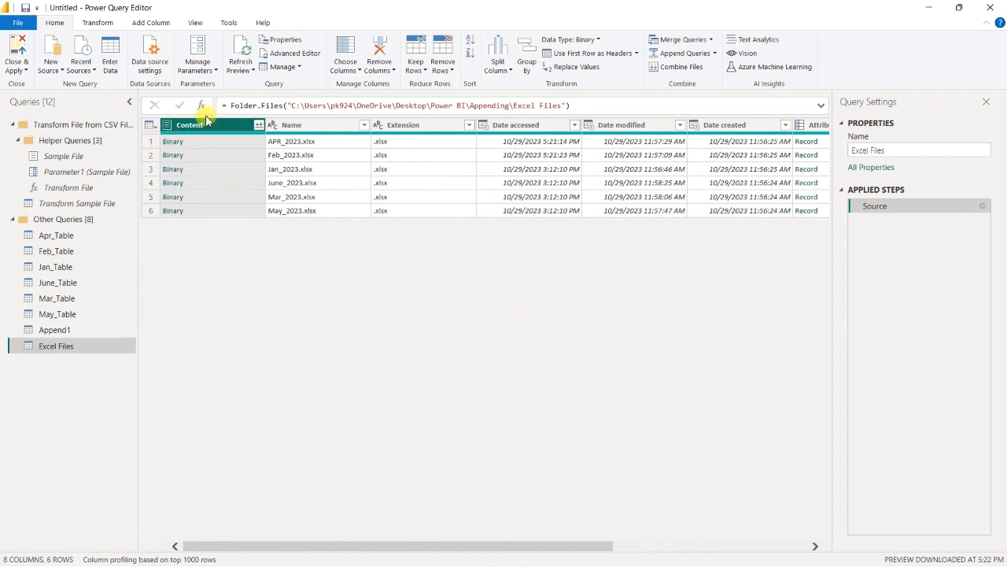
{"action": "left_click", "coordinate": [212, 144]}
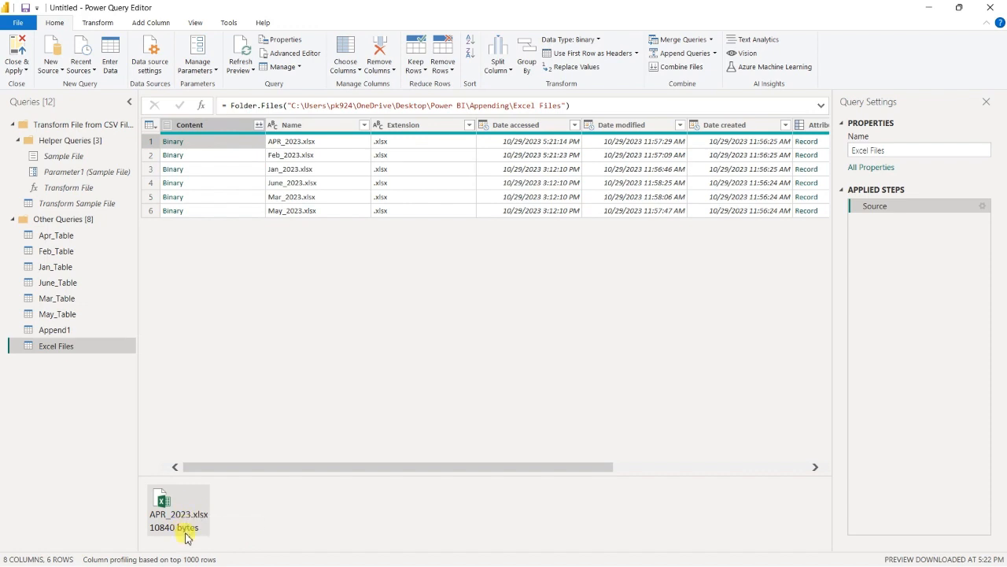
{"action": "left_click", "coordinate": [222, 158]}
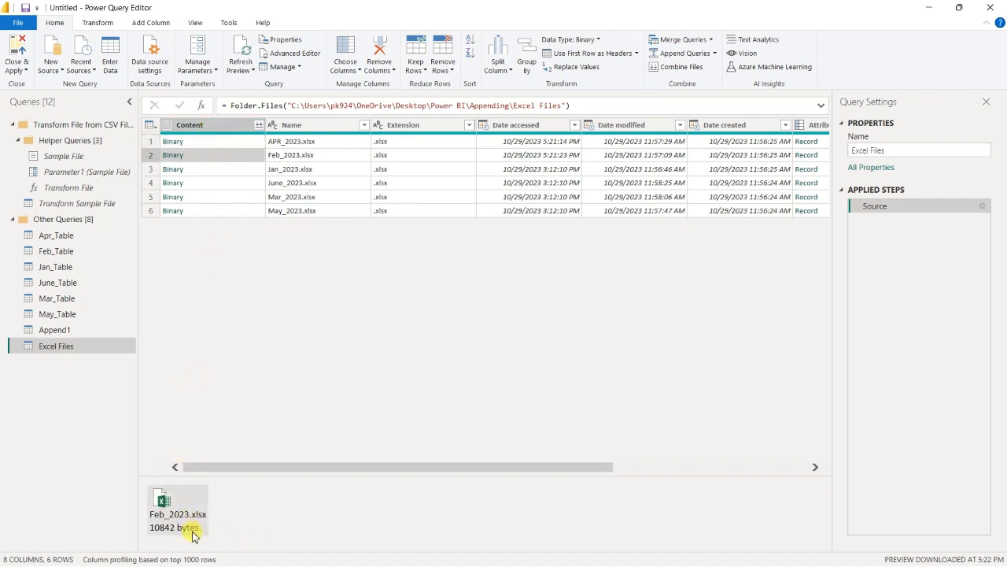
{"action": "left_click", "coordinate": [208, 168]}
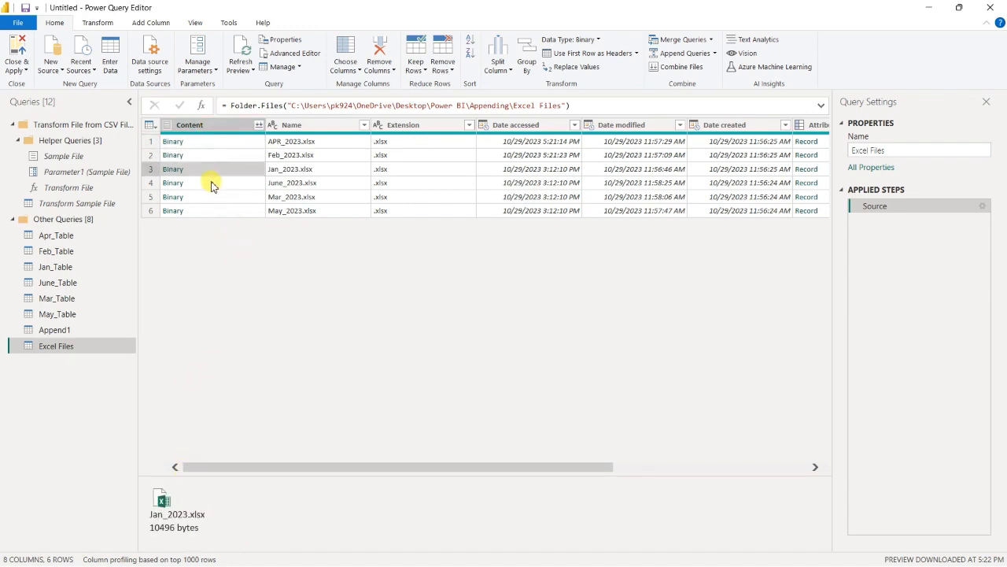
{"action": "left_click", "coordinate": [211, 184]}
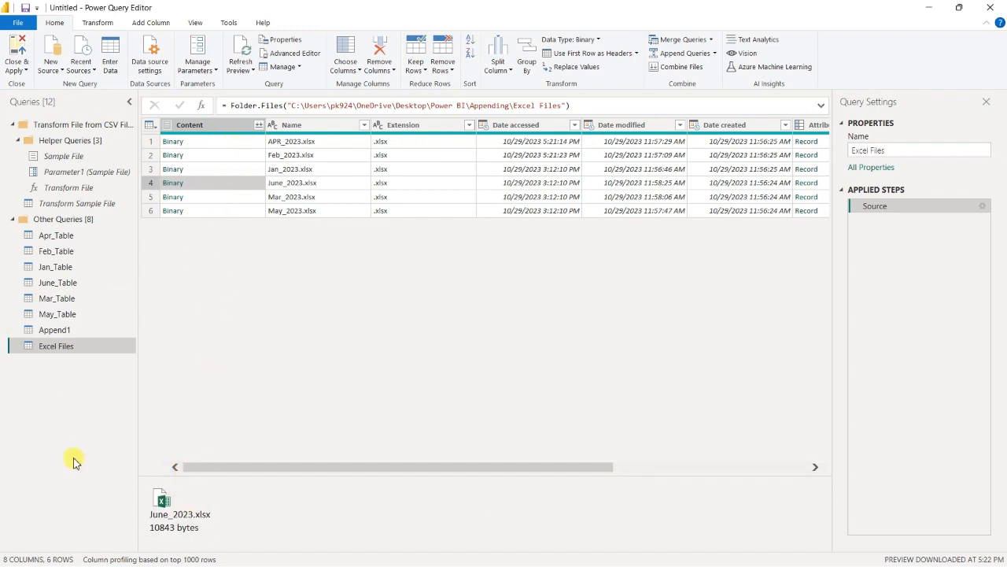
Delete the six monthly table queries from Apr_Table to May_Table together with the Append1 query.
{"action": "left_click", "coordinate": [22, 235]}
{"action": "left_click", "coordinate": [31, 251], "text": "ctrl"}
{"action": "left_click", "coordinate": [43, 267], "text": "ctrl"}
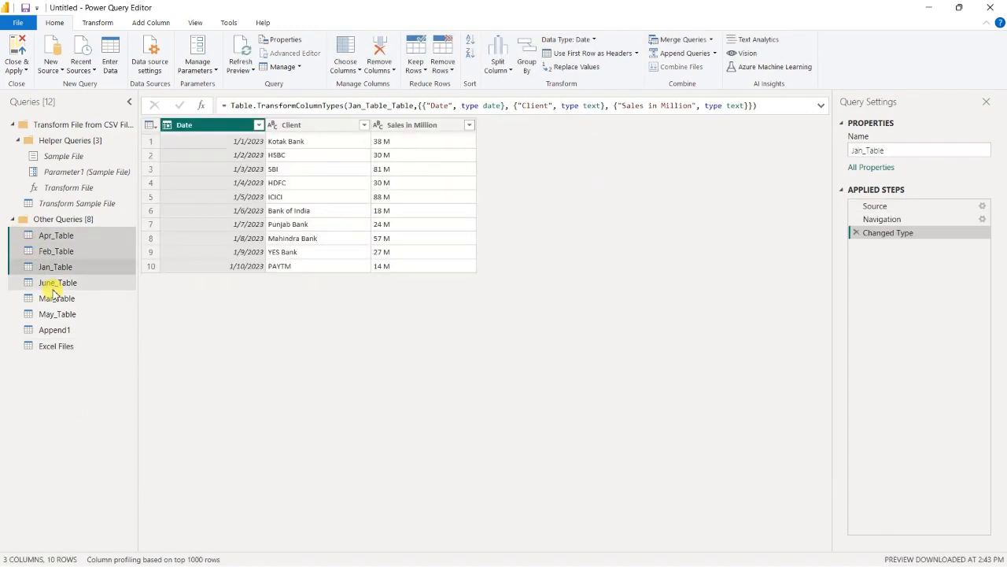
{"action": "left_click", "coordinate": [59, 298], "text": "ctrl"}
{"action": "left_click", "coordinate": [63, 314], "text": "ctrl"}
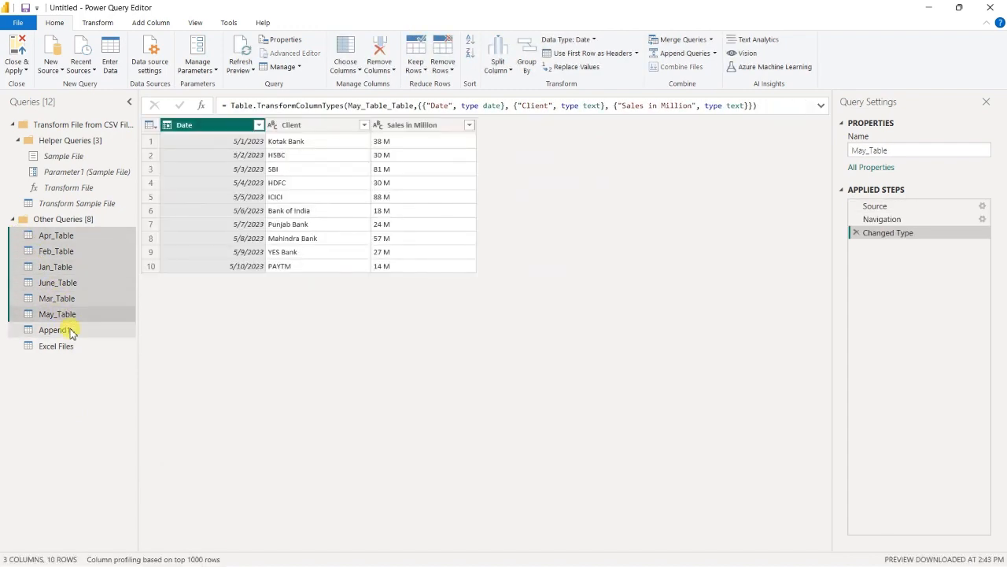
{"action": "left_click", "coordinate": [67, 330], "text": "ctrl"}
{"action": "right_click", "coordinate": [72, 331]}
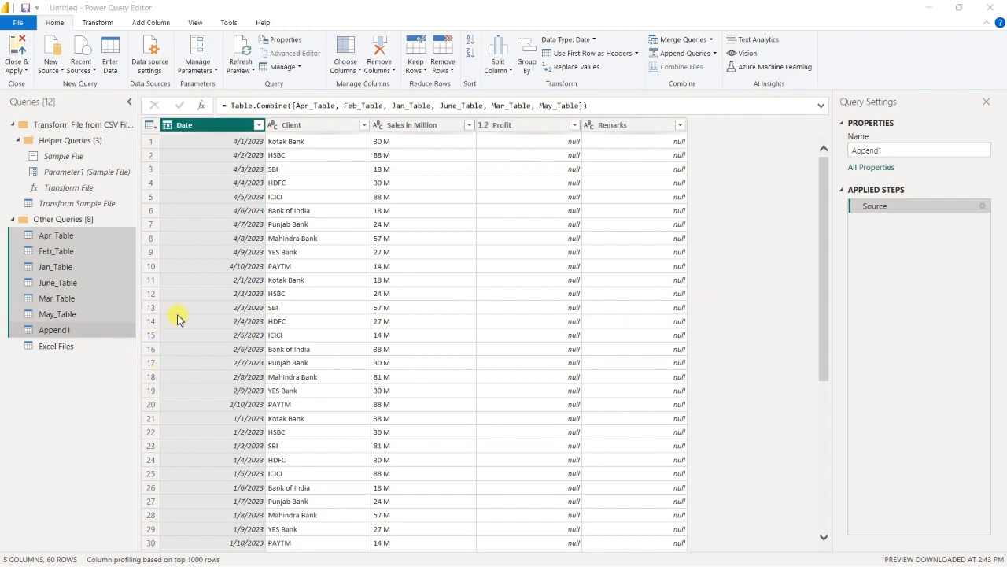
{"action": "left_click", "coordinate": [551, 313]}
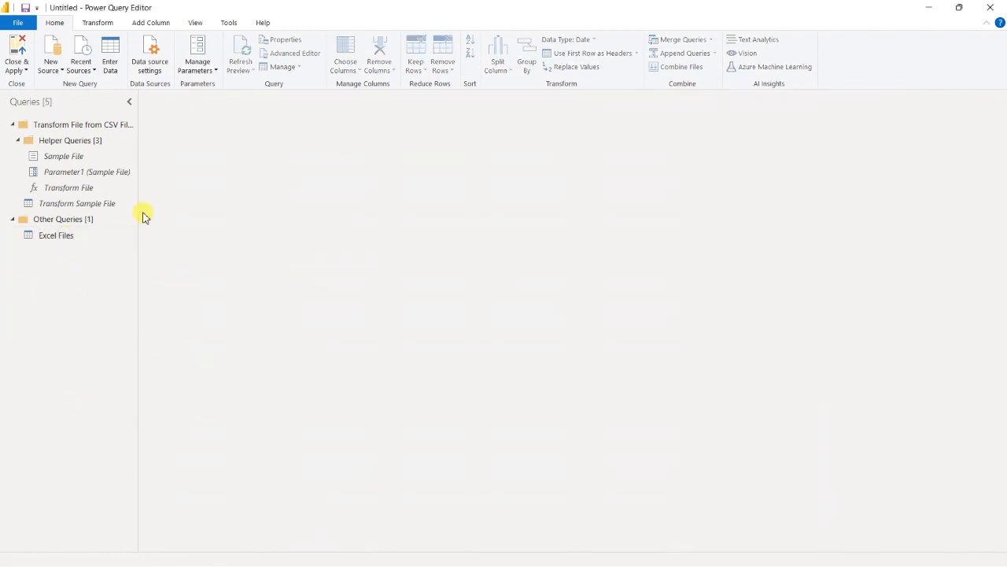
Keep only the Content and Name columns in the Excel Files query by removing all other columns.
{"action": "left_click", "coordinate": [76, 234]}
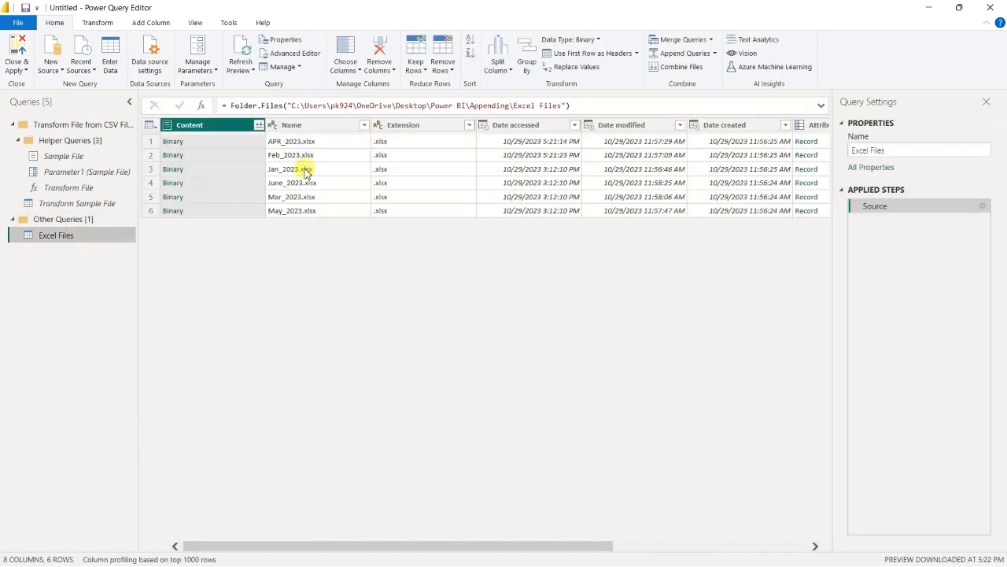
{"action": "left_click_drag", "start_coordinate": [506, 550], "coordinate": [407, 508]}
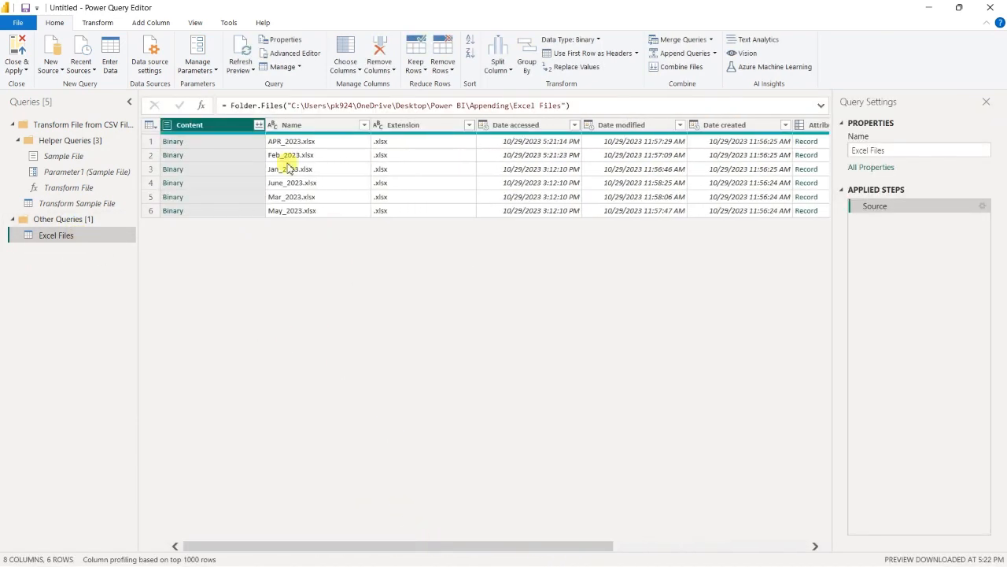
{"action": "left_click", "coordinate": [288, 124], "text": "ctrl"}
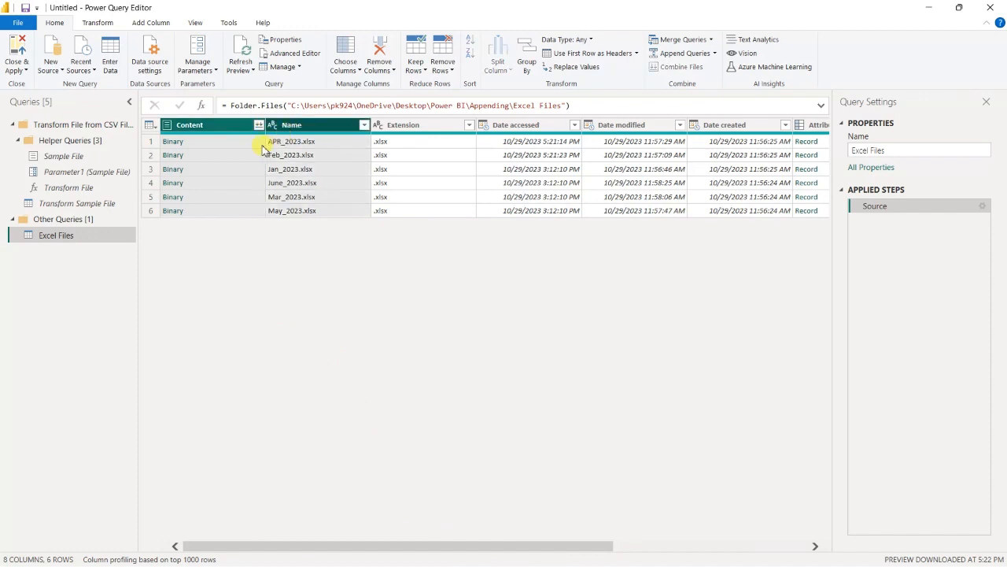
{"action": "right_click", "coordinate": [290, 126]}
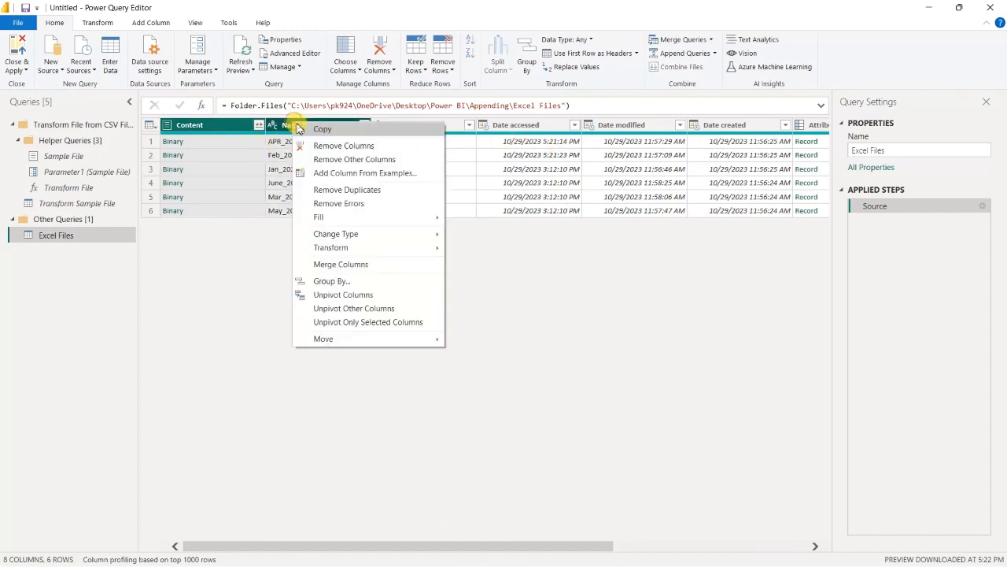
{"action": "left_click", "coordinate": [353, 160]}
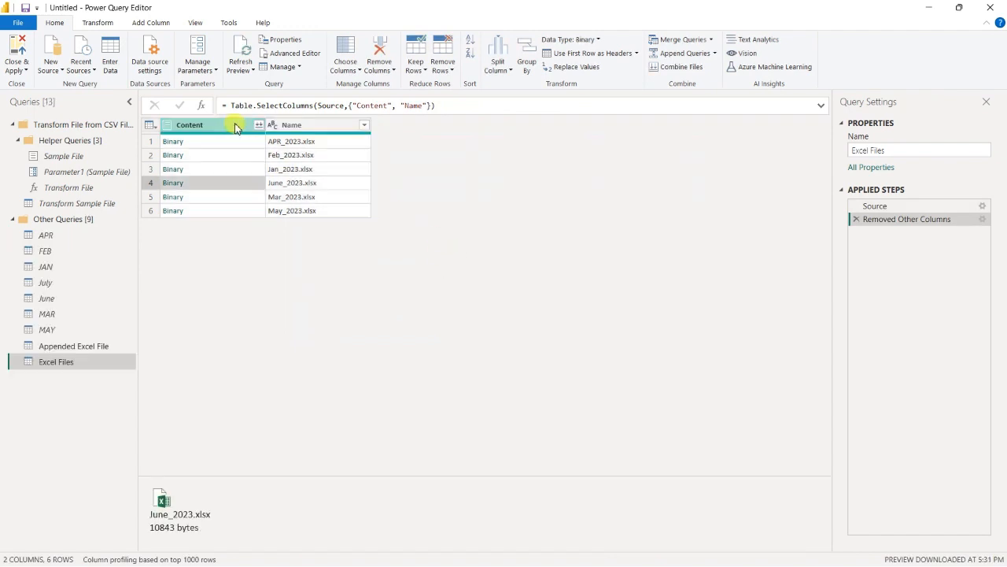
Begin a custom column named Custom in the Excel Files query, with the Excel.Workbook function as its formula.
{"action": "left_click", "coordinate": [234, 126]}
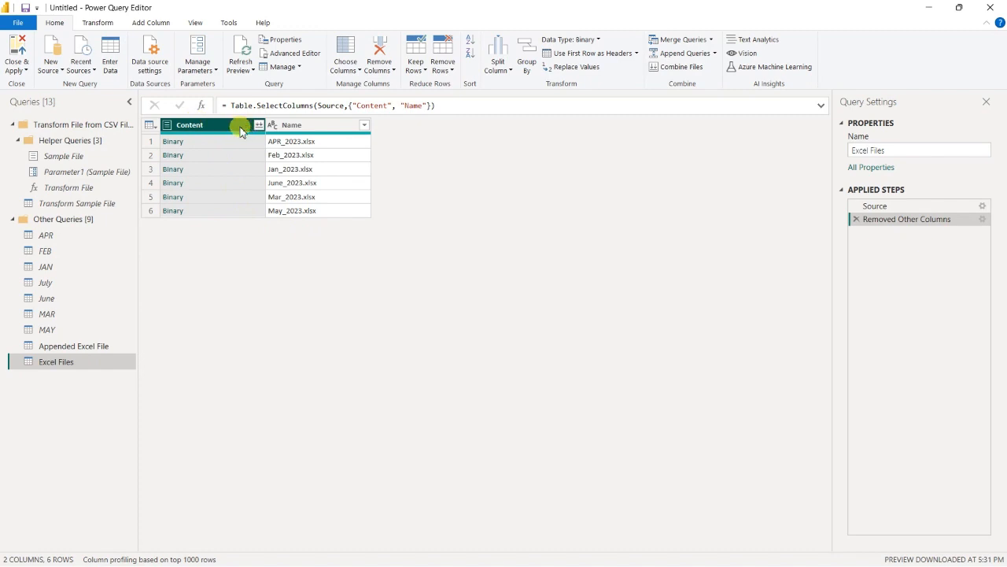
{"action": "left_click", "coordinate": [90, 22]}
{"action": "left_click", "coordinate": [135, 24]}
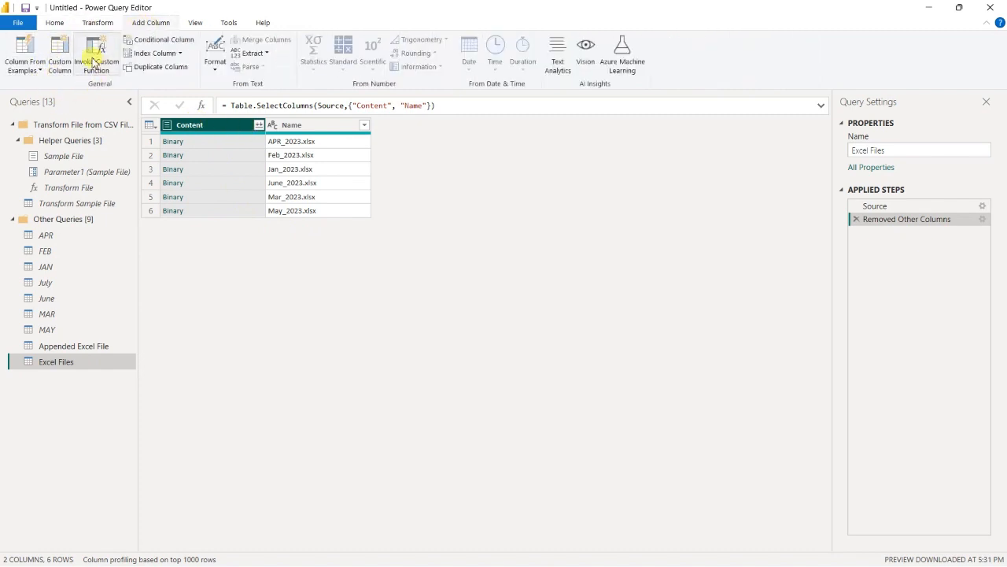
{"action": "left_click", "coordinate": [58, 58]}
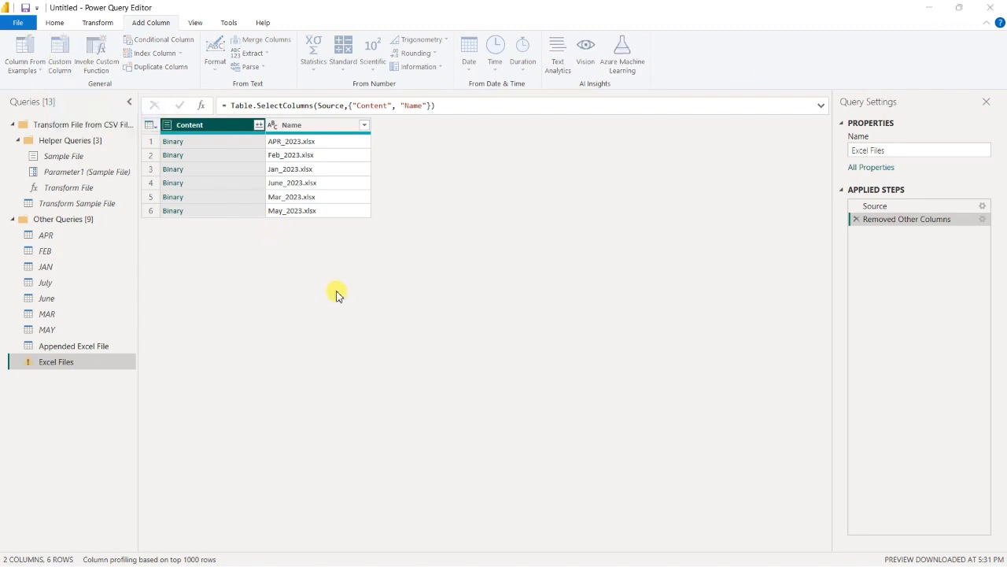
{"action": "left_click_drag", "start_coordinate": [384, 163], "coordinate": [484, 154]}
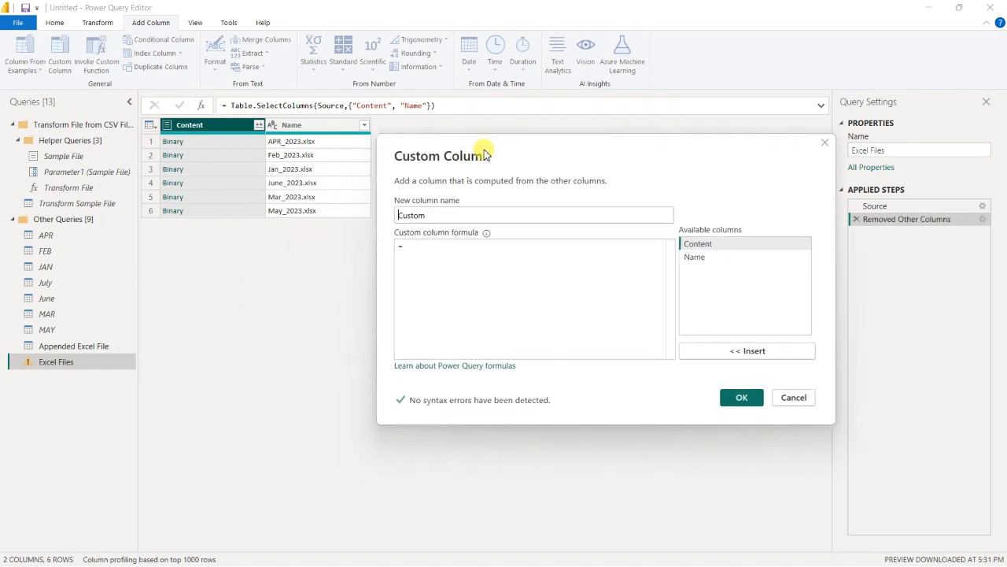
{"action": "double_click", "coordinate": [395, 214]}
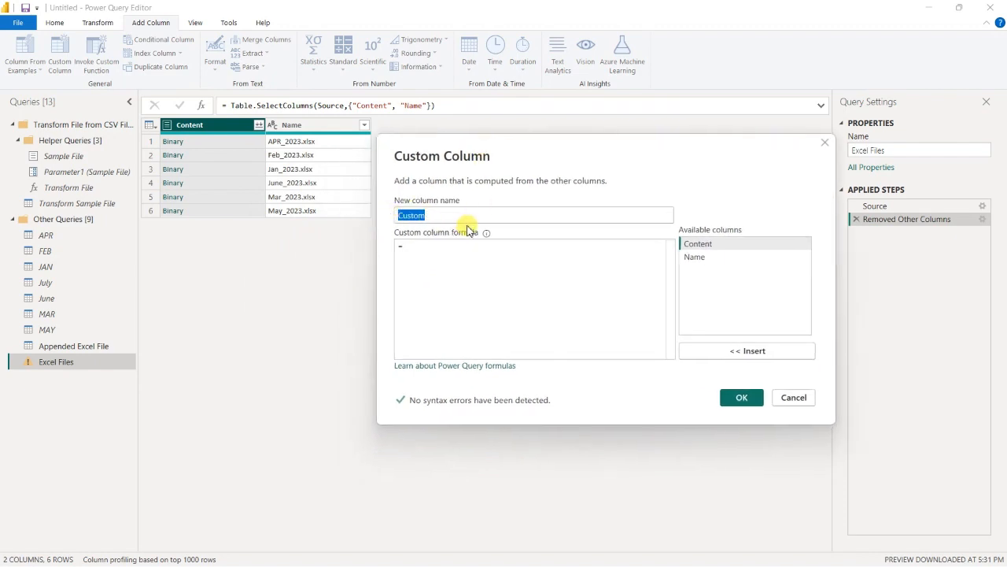
{"action": "left_click", "coordinate": [439, 215]}
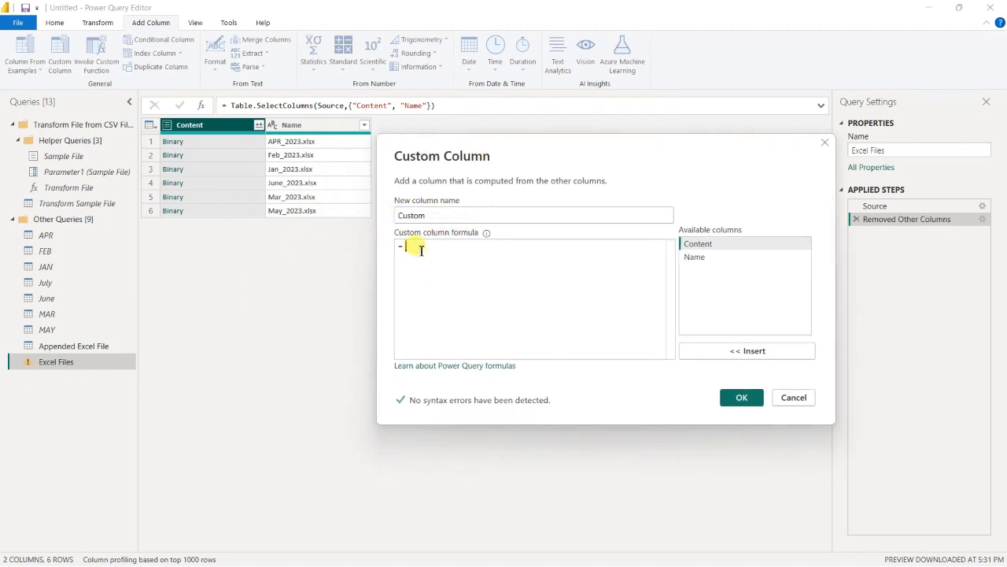
{"action": "type", "text": "Ex"}
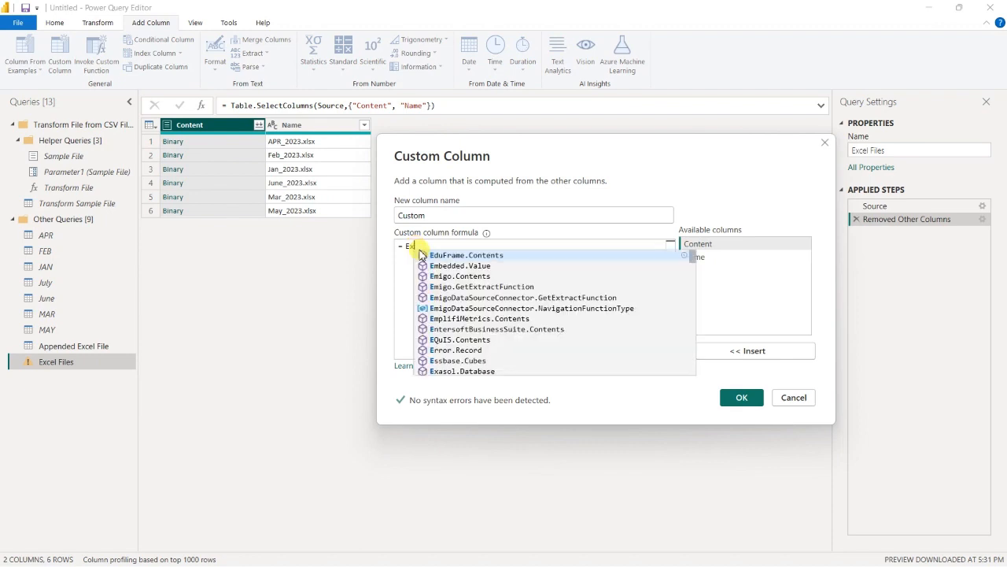
{"action": "type", "text": "cel.W"}
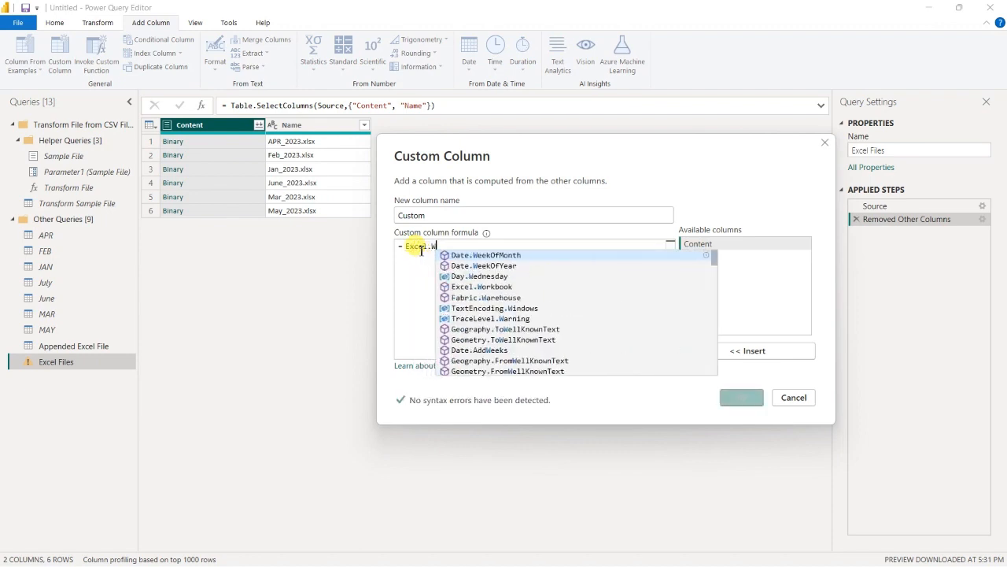
{"action": "left_click", "coordinate": [494, 285]}
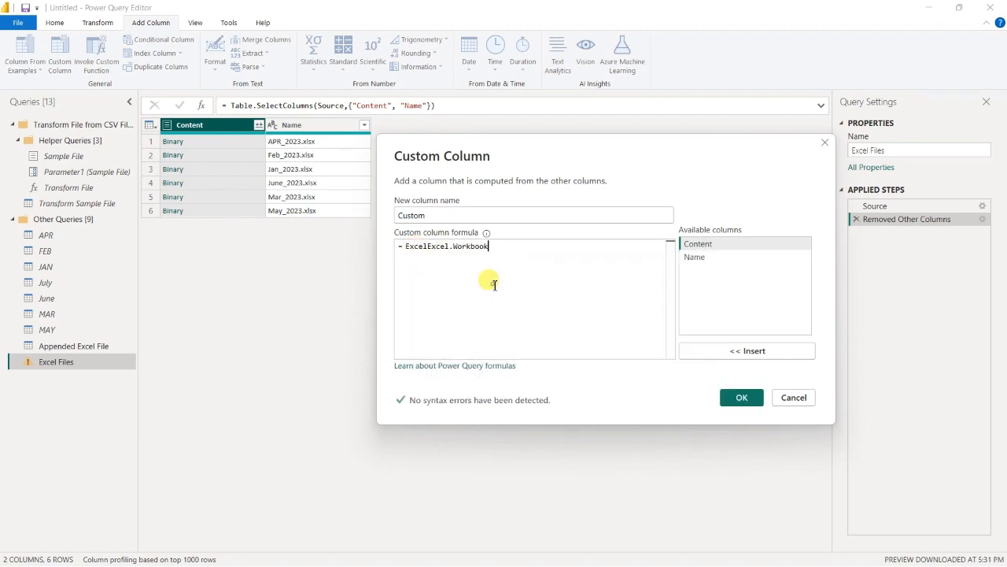
{"action": "left_click_drag", "start_coordinate": [428, 247], "coordinate": [409, 249]}
{"action": "key", "text": "BackSpace"}
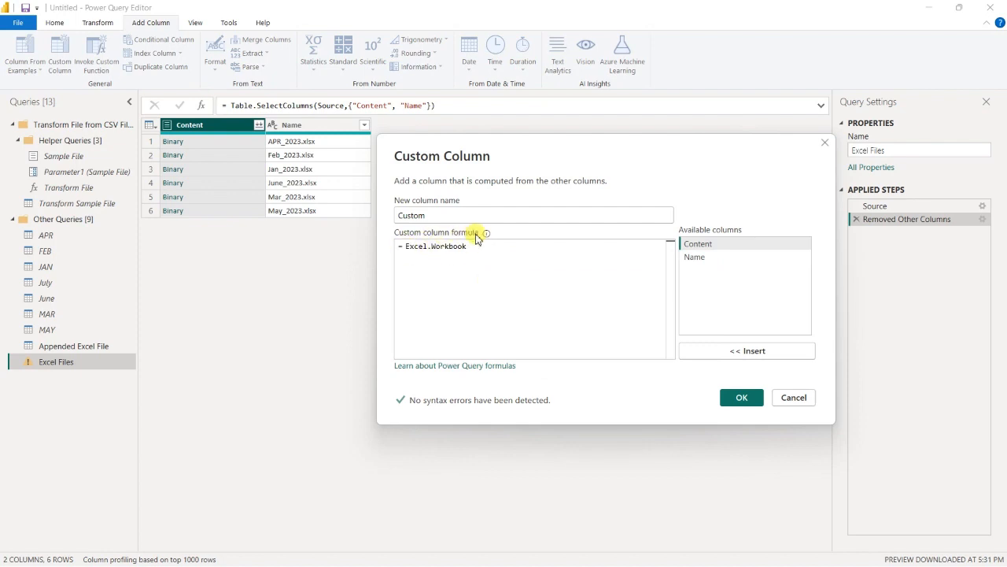
Complete the custom column formula as Excel.Workbook([Content]) and add the column to the query.
{"action": "type", "text": "()"}
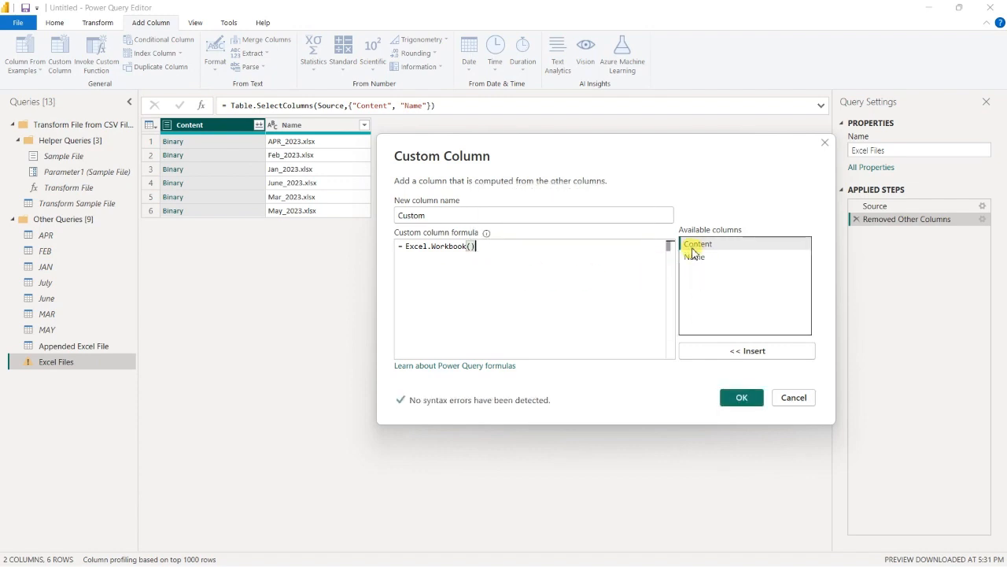
{"action": "double_click", "coordinate": [699, 245]}
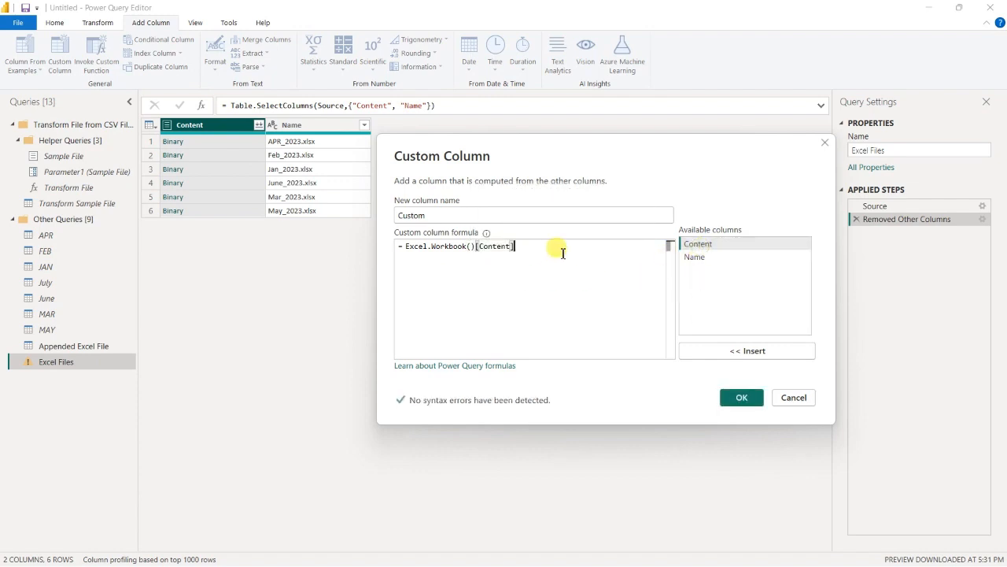
{"action": "left_click", "coordinate": [476, 246]}
{"action": "key", "text": "BackSpace"}
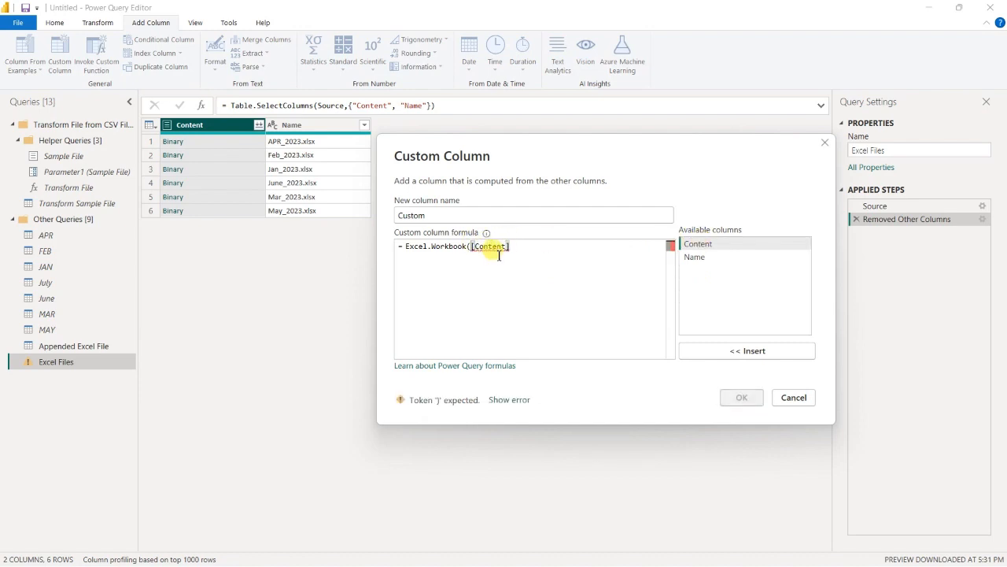
{"action": "left_click", "coordinate": [520, 250]}
{"action": "type", "text": ")"}
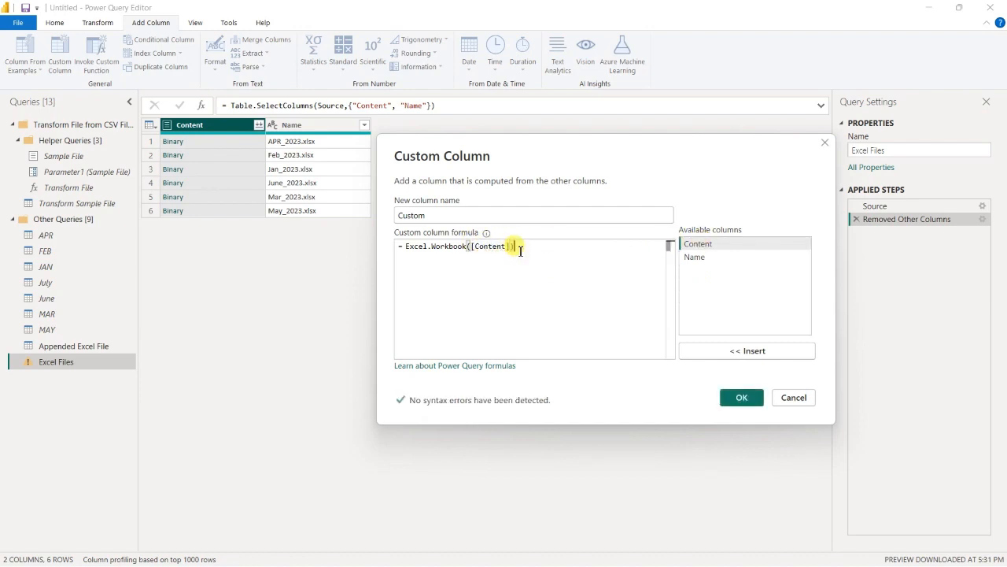
{"action": "left_click_drag", "start_coordinate": [405, 247], "coordinate": [510, 245]}
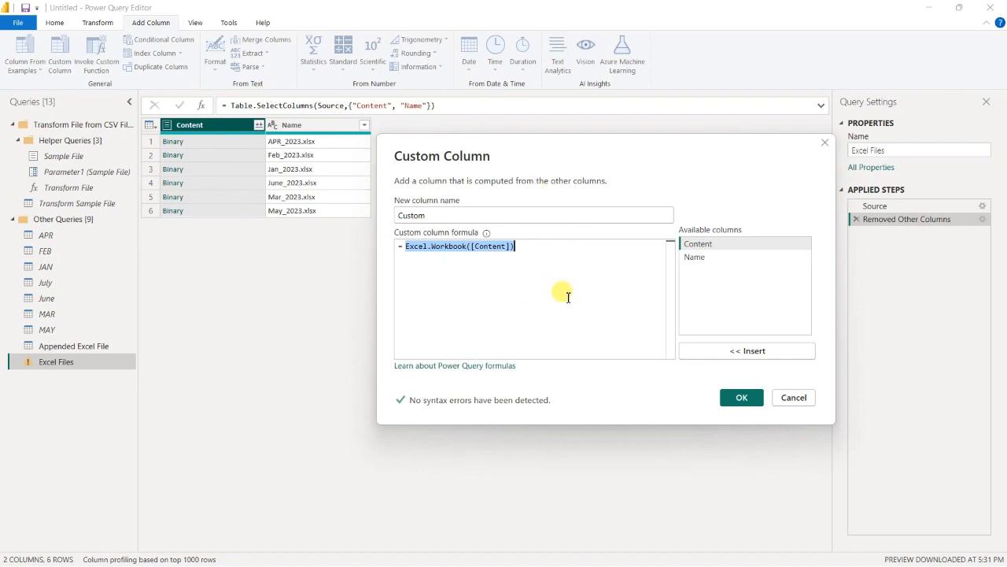
{"action": "left_click", "coordinate": [741, 397]}
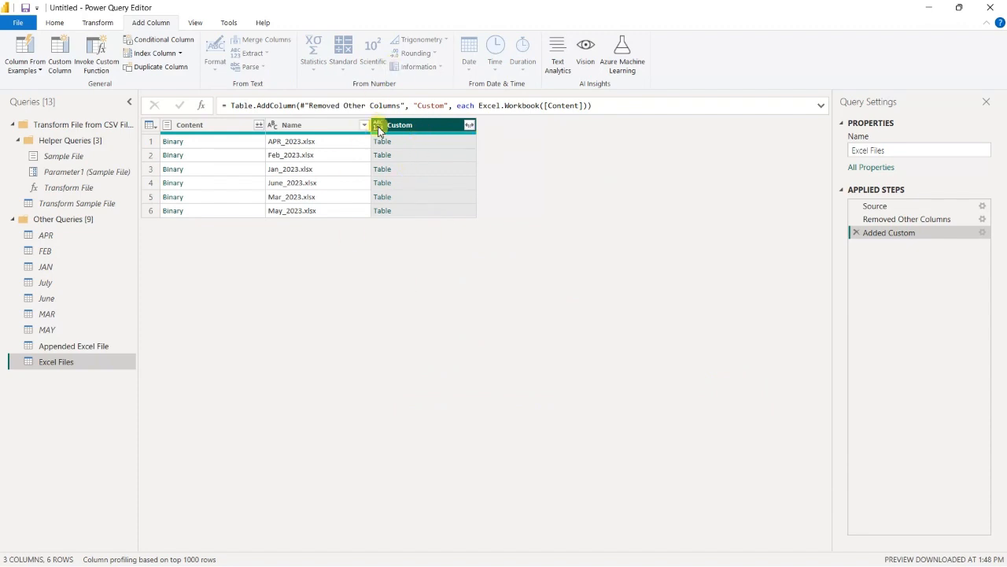
Preview the nested table in the Custom column for each of the six monthly workbooks.
{"action": "left_click", "coordinate": [472, 145]}
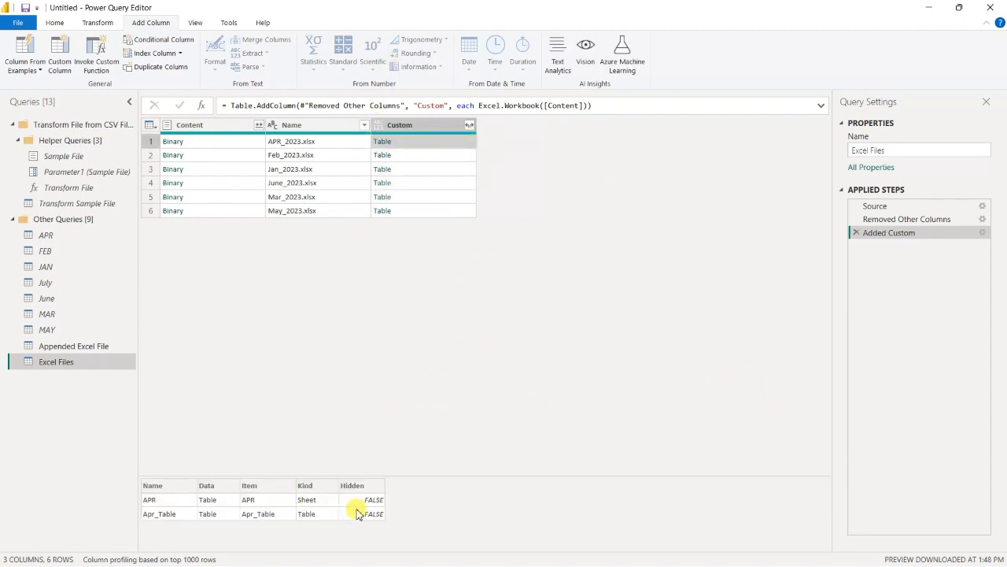
{"action": "left_click", "coordinate": [457, 154]}
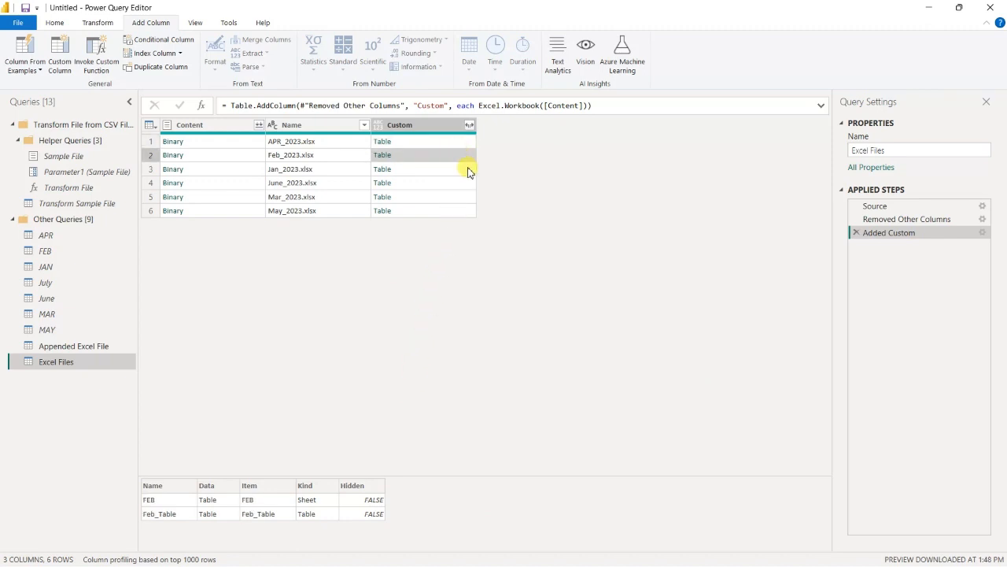
{"action": "left_click", "coordinate": [468, 170]}
{"action": "left_click", "coordinate": [464, 181]}
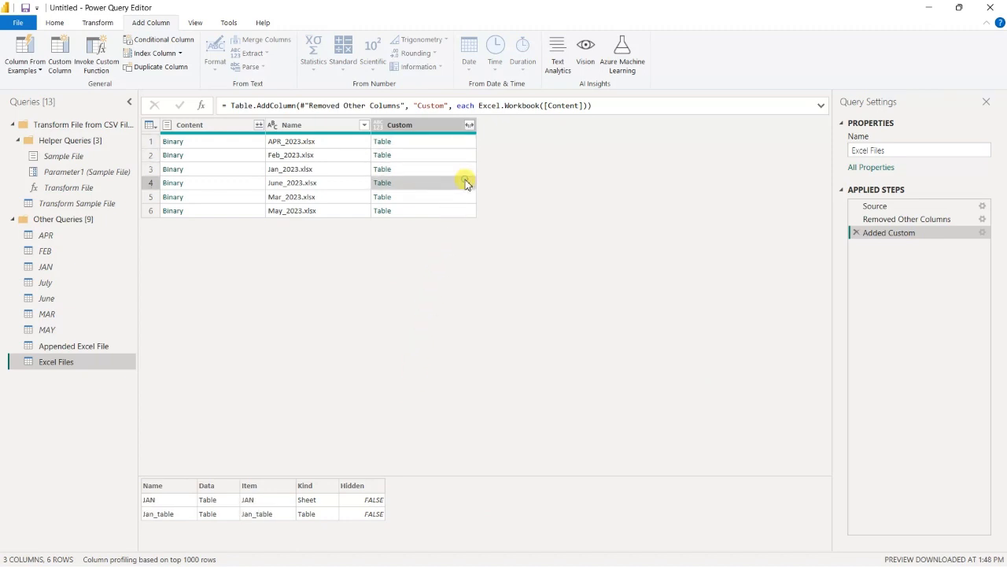
{"action": "left_click", "coordinate": [465, 199]}
{"action": "left_click", "coordinate": [463, 213]}
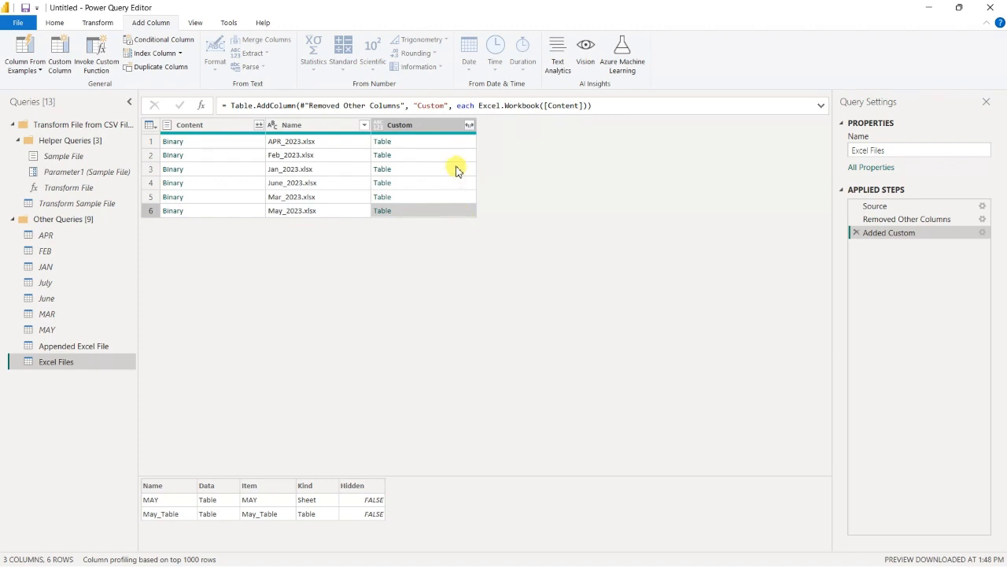
Try expanding all fields of the Custom column with the original column name as prefix, and delete that expansion step.
{"action": "left_click", "coordinate": [431, 126]}
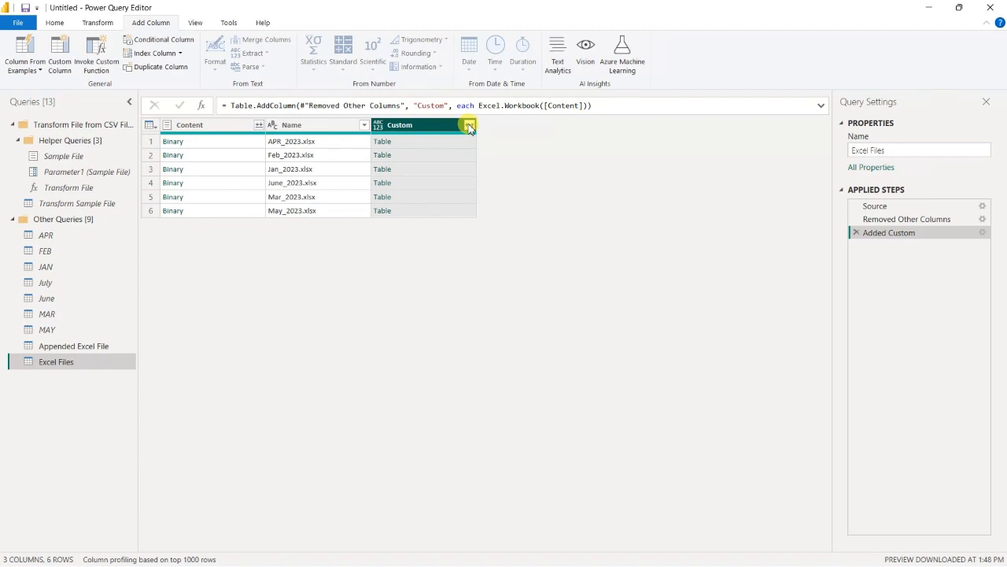
{"action": "left_click", "coordinate": [469, 126]}
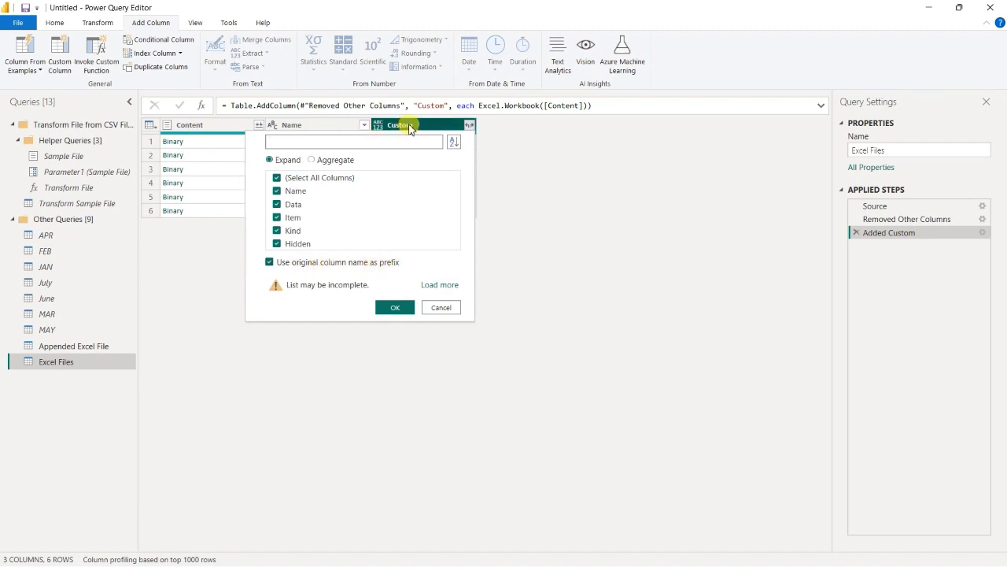
{"action": "left_click", "coordinate": [395, 308]}
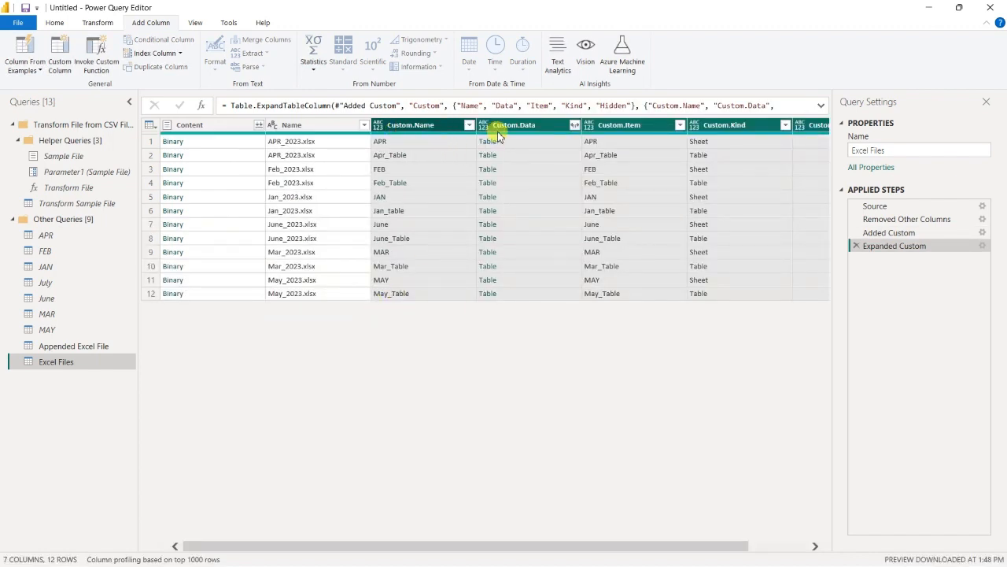
{"action": "left_click", "coordinate": [855, 245]}
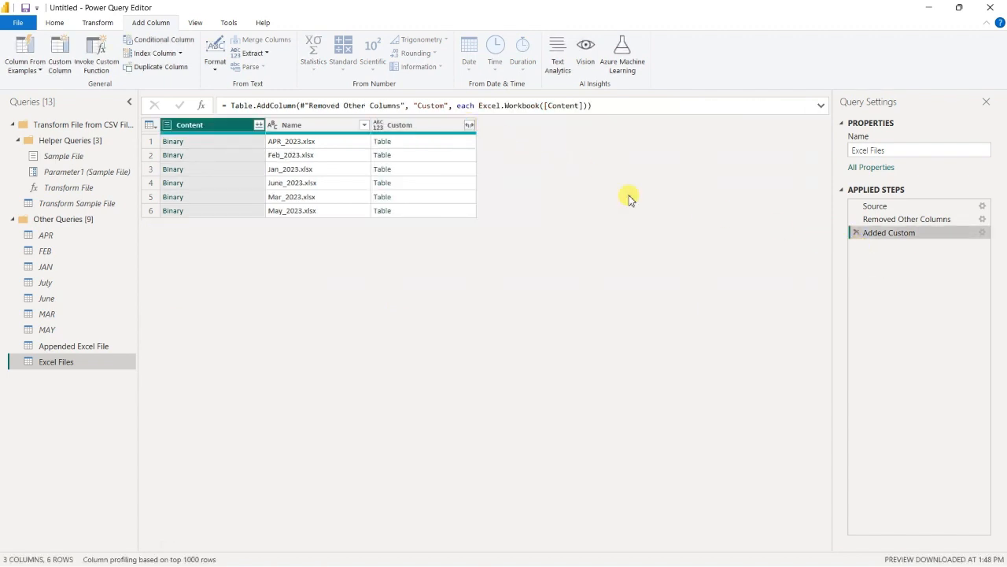
Expand the Custom column into Name, Data, Item, Kind and Hidden without the original column name as prefix.
{"action": "left_click", "coordinate": [469, 125]}
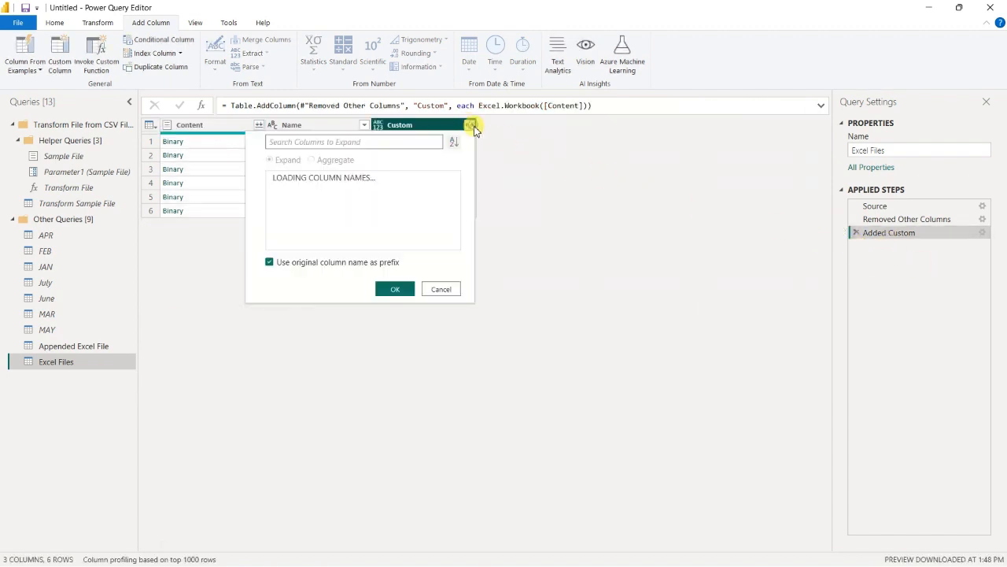
{"action": "left_click", "coordinate": [270, 263]}
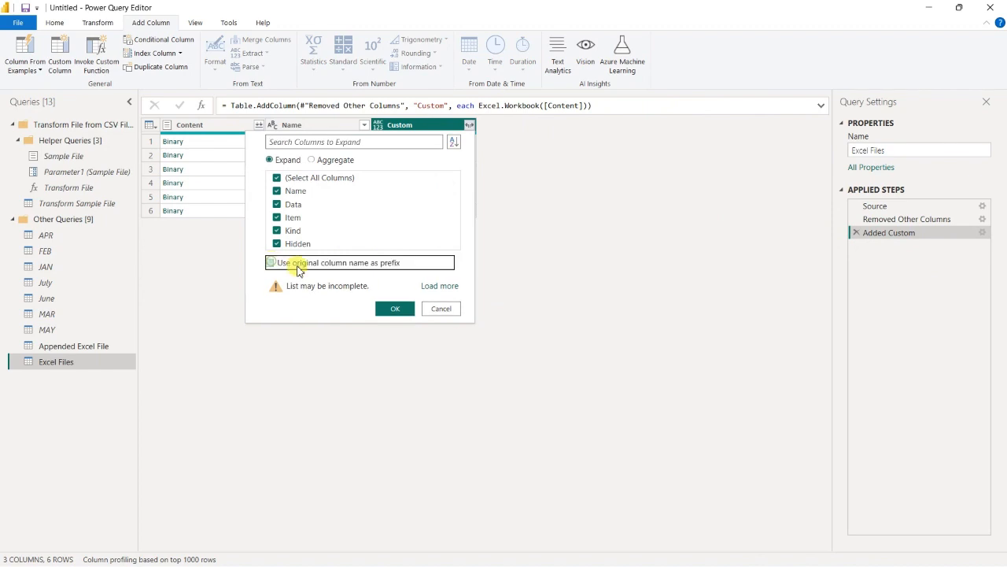
{"action": "left_click", "coordinate": [396, 309]}
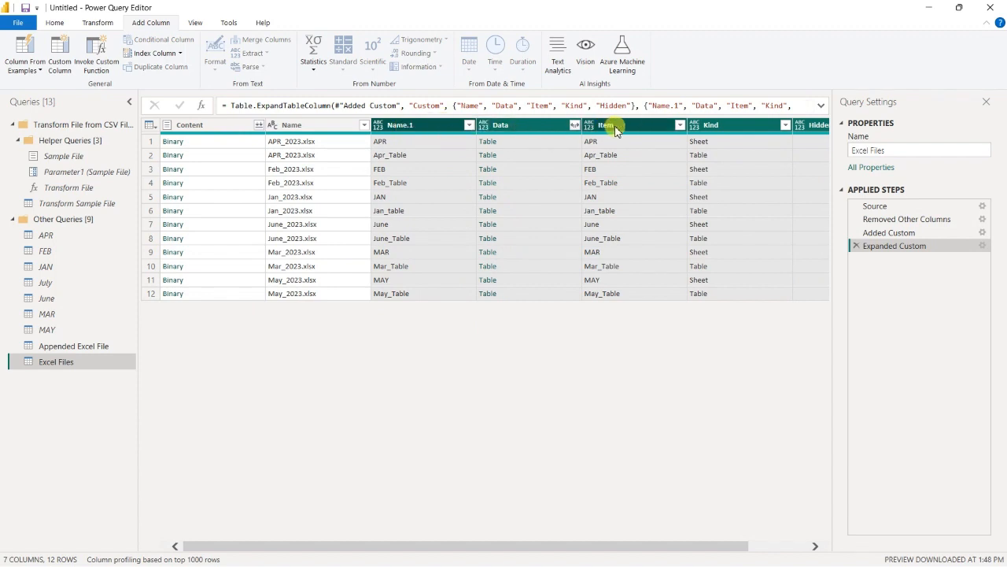
Preview the Data column's nested tables for the APR, Apr_Table, FEB and Feb_Table rows to compare sheets with tables.
{"action": "left_click_drag", "start_coordinate": [650, 549], "coordinate": [711, 544]}
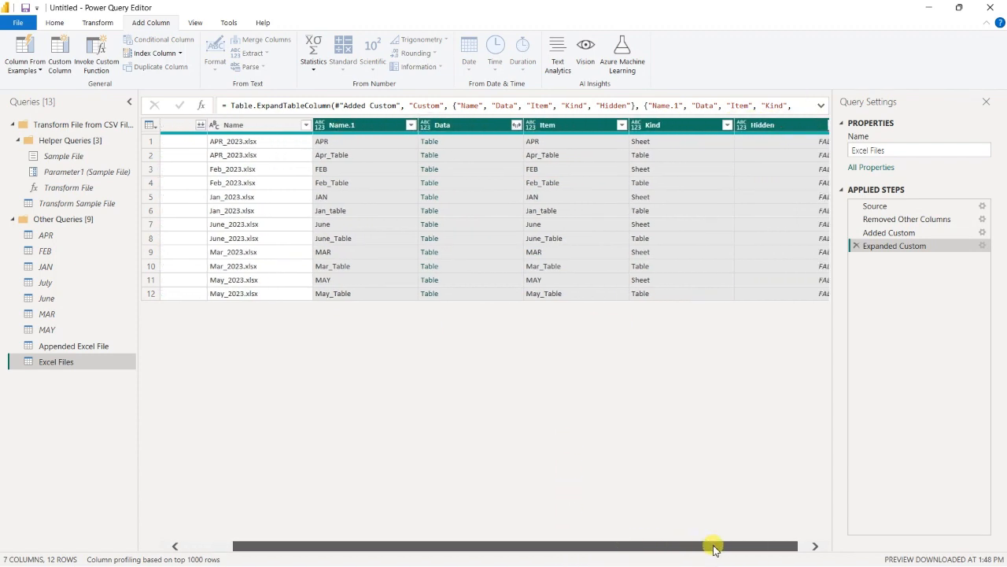
{"action": "left_click", "coordinate": [461, 142]}
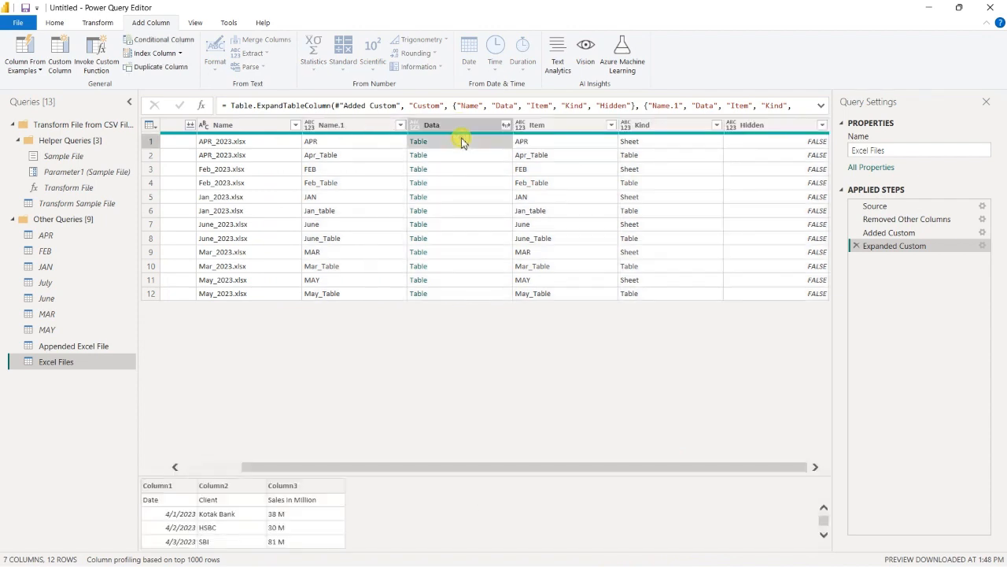
{"action": "scroll", "coordinate": [299, 507], "scroll_direction": "down", "scroll_amount": 4}
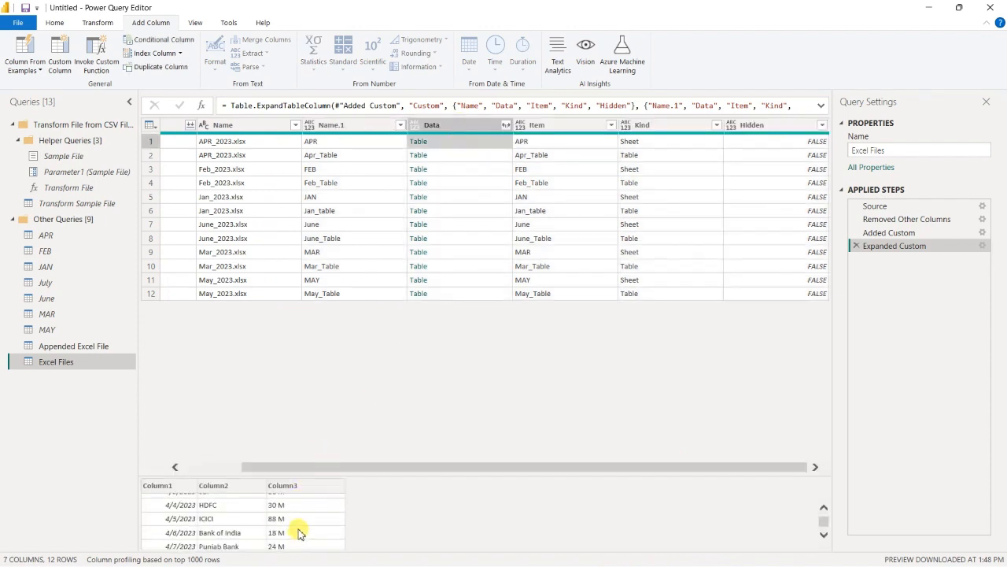
{"action": "left_click", "coordinate": [480, 156]}
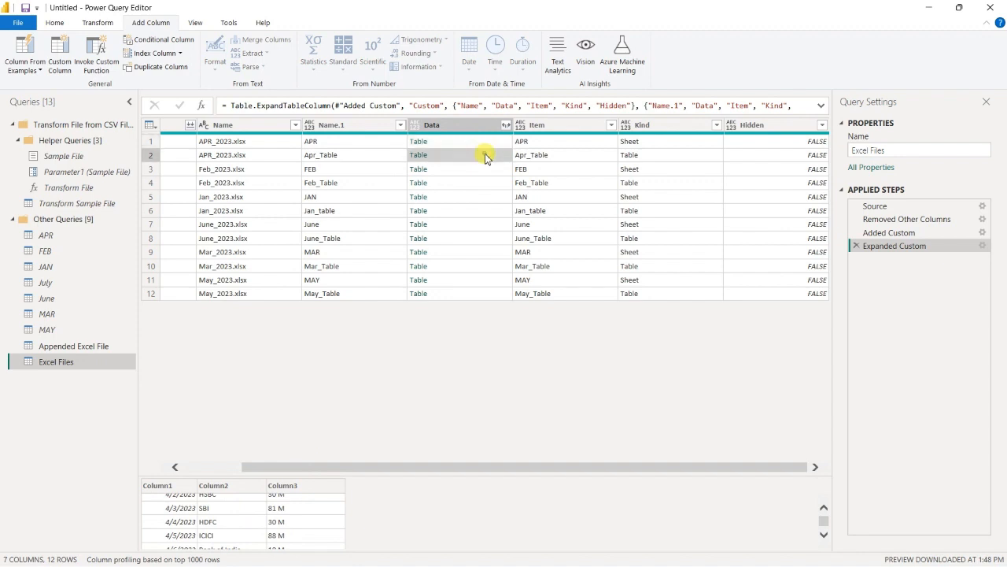
{"action": "left_click", "coordinate": [488, 170]}
{"action": "left_click", "coordinate": [494, 184]}
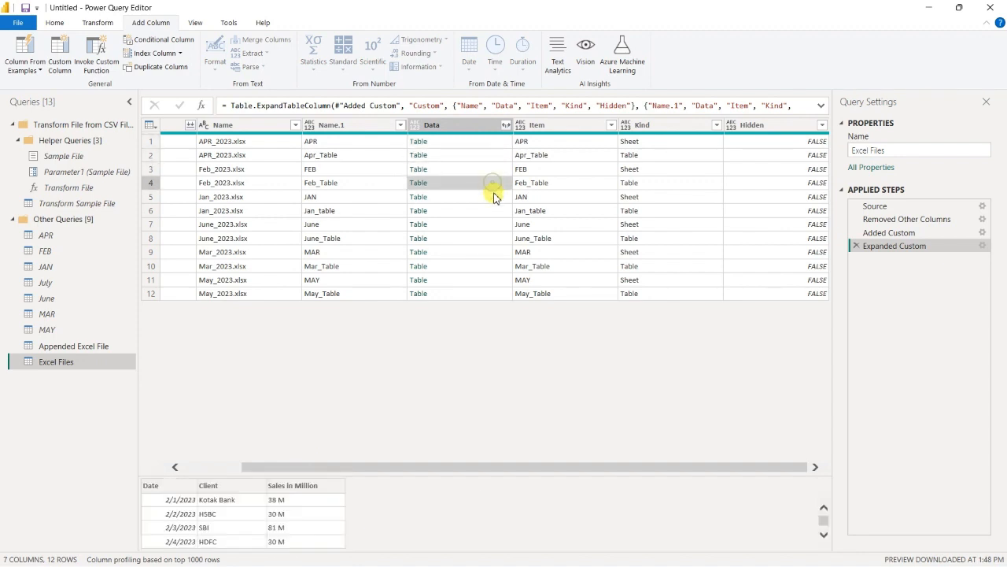
Filter the Kind column to keep only the Table rows.
{"action": "left_click", "coordinate": [662, 126]}
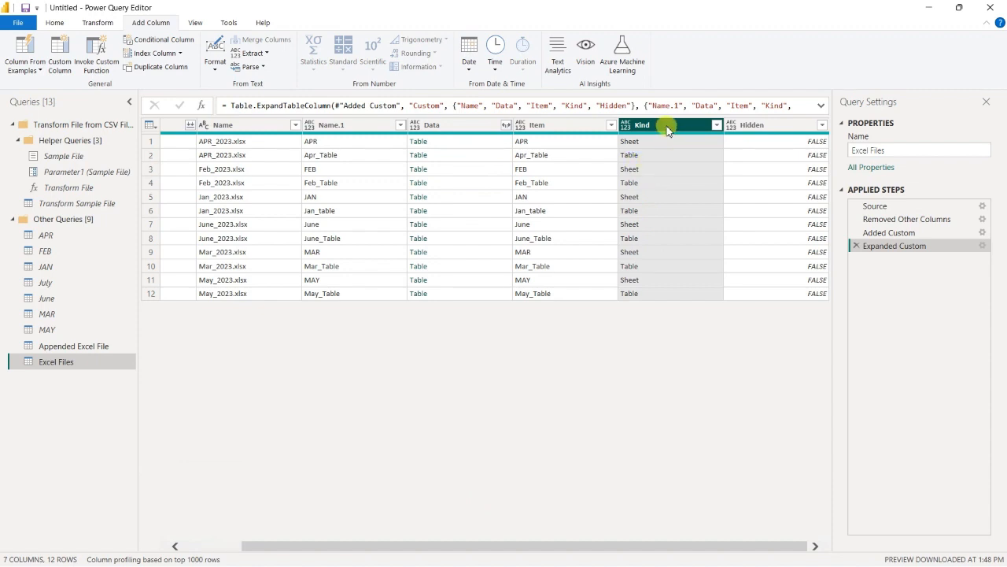
{"action": "left_click", "coordinate": [719, 125]}
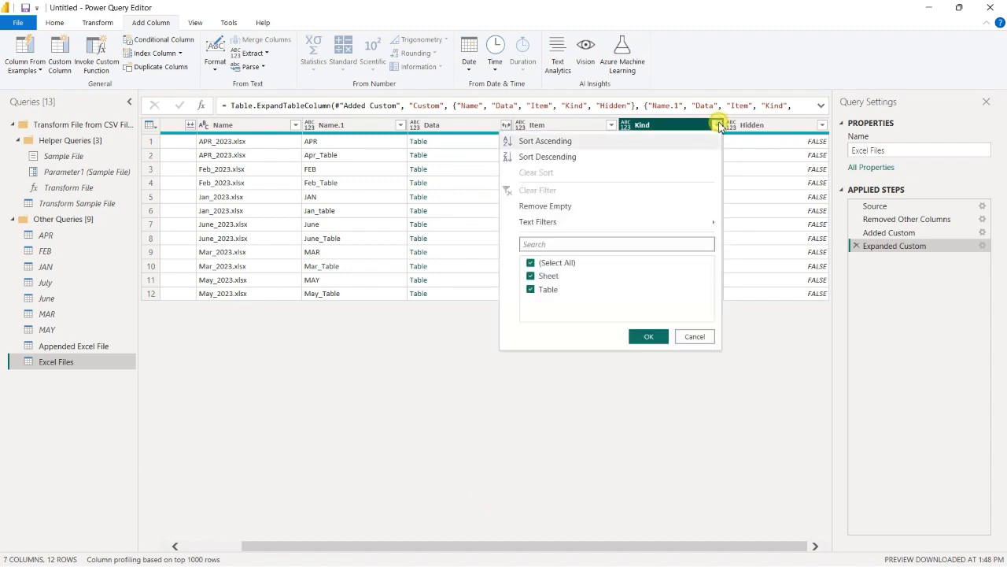
{"action": "left_click", "coordinate": [556, 263]}
{"action": "left_click", "coordinate": [548, 291]}
{"action": "left_click", "coordinate": [646, 336]}
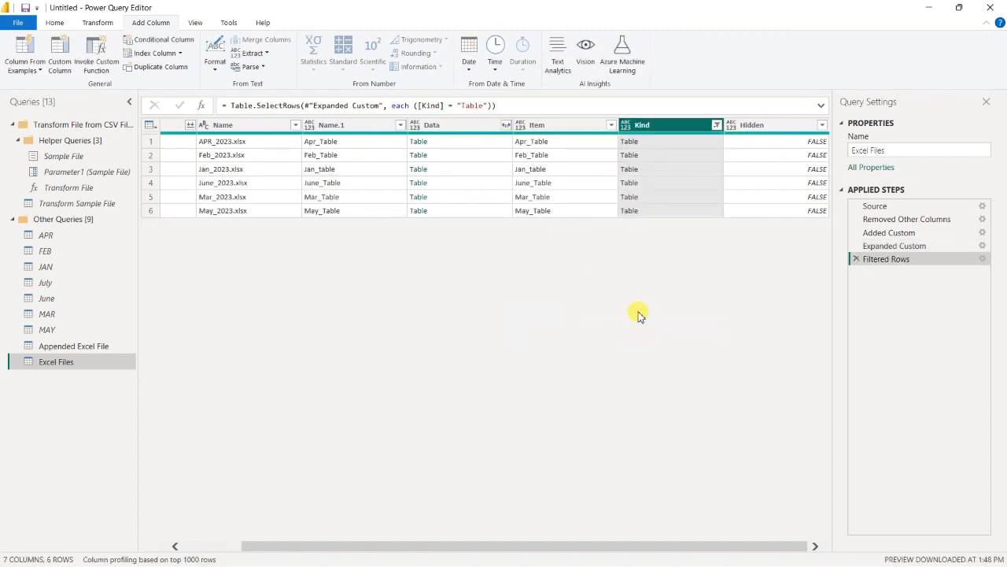
Keep only the Name, Name.1 and Data columns of the Excel Files query and remove all other columns.
{"action": "left_click_drag", "start_coordinate": [715, 550], "coordinate": [592, 535]}
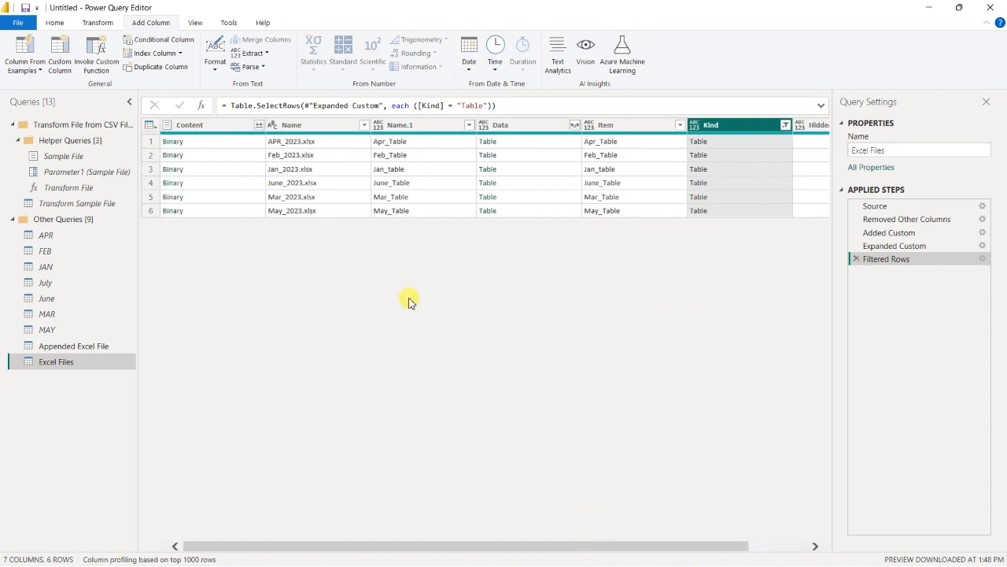
{"action": "left_click", "coordinate": [319, 126]}
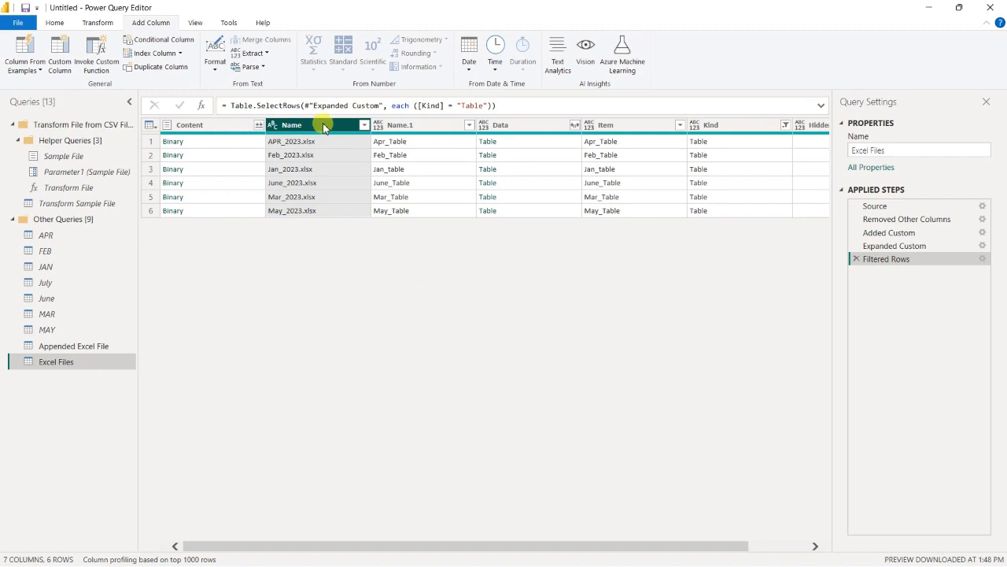
{"action": "left_click", "coordinate": [419, 125], "text": "ctrl"}
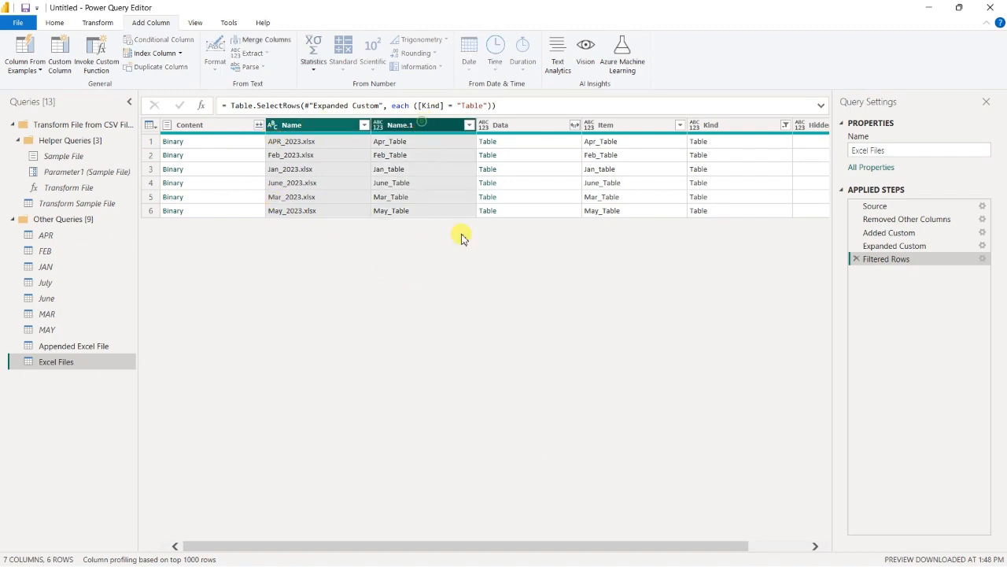
{"action": "left_click", "coordinate": [516, 124], "text": "ctrl"}
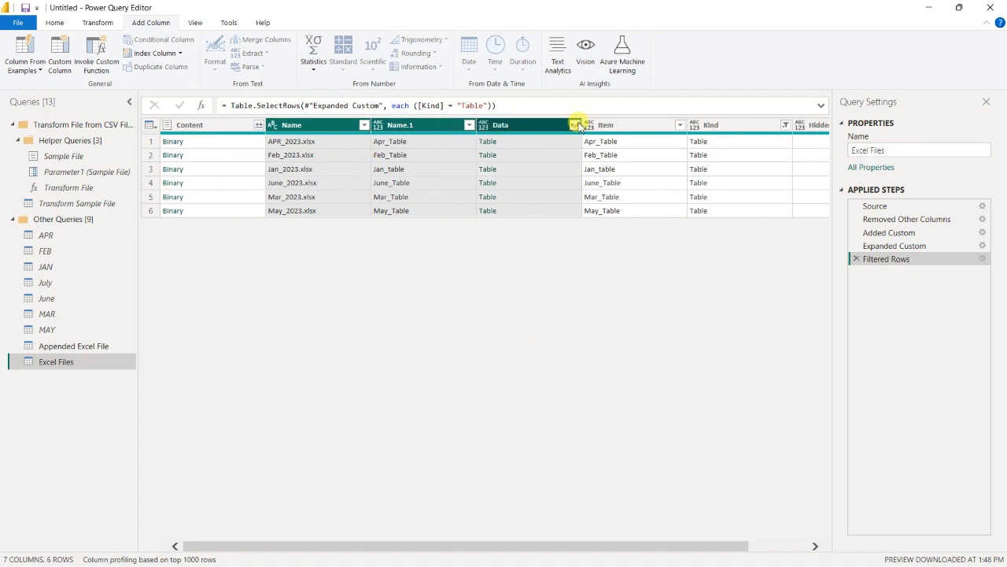
{"action": "right_click", "coordinate": [541, 129]}
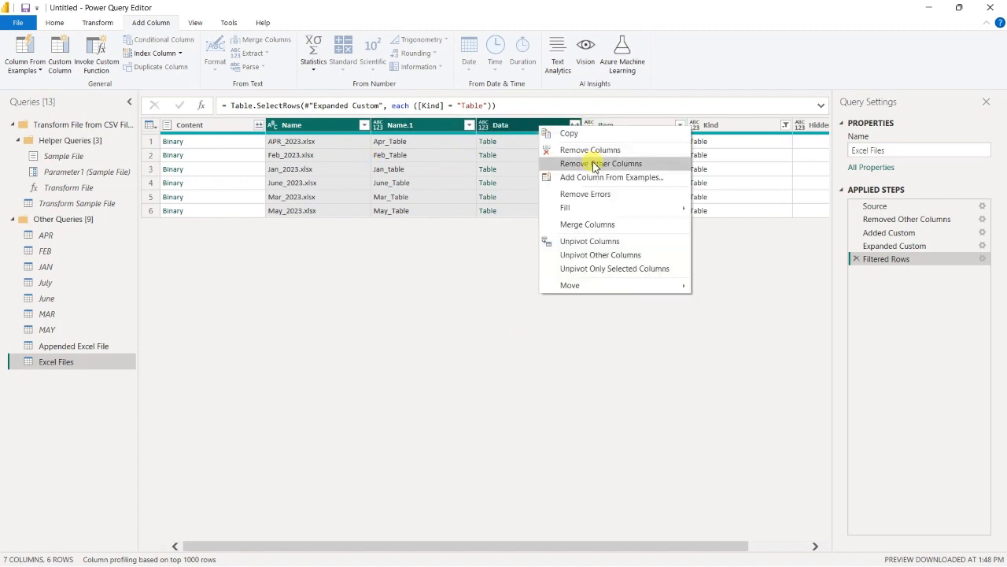
{"action": "left_click", "coordinate": [594, 163]}
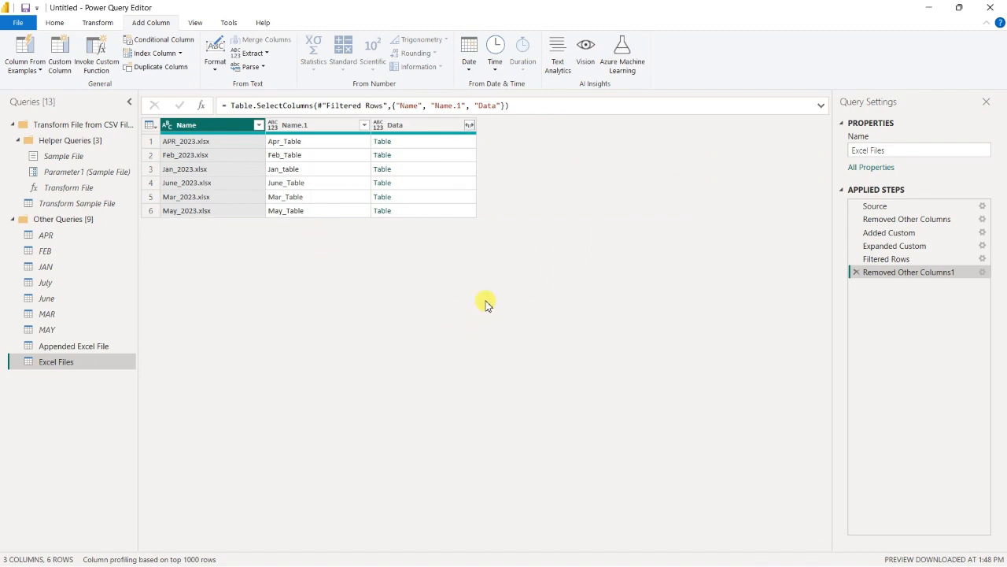
Expand the Data column into Date, Client and Sales in Million without the original column name as prefix.
{"action": "left_click", "coordinate": [429, 126]}
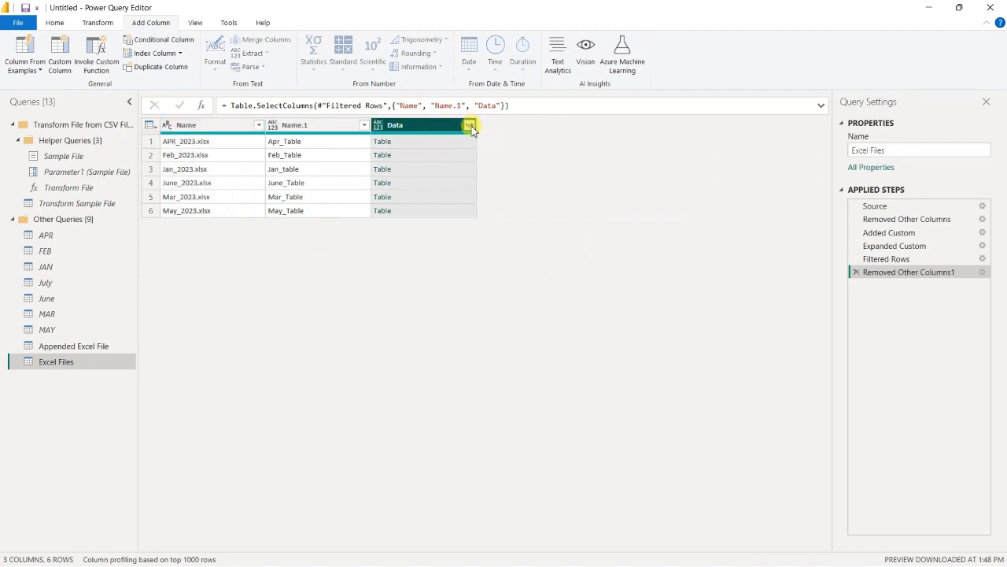
{"action": "left_click", "coordinate": [470, 126]}
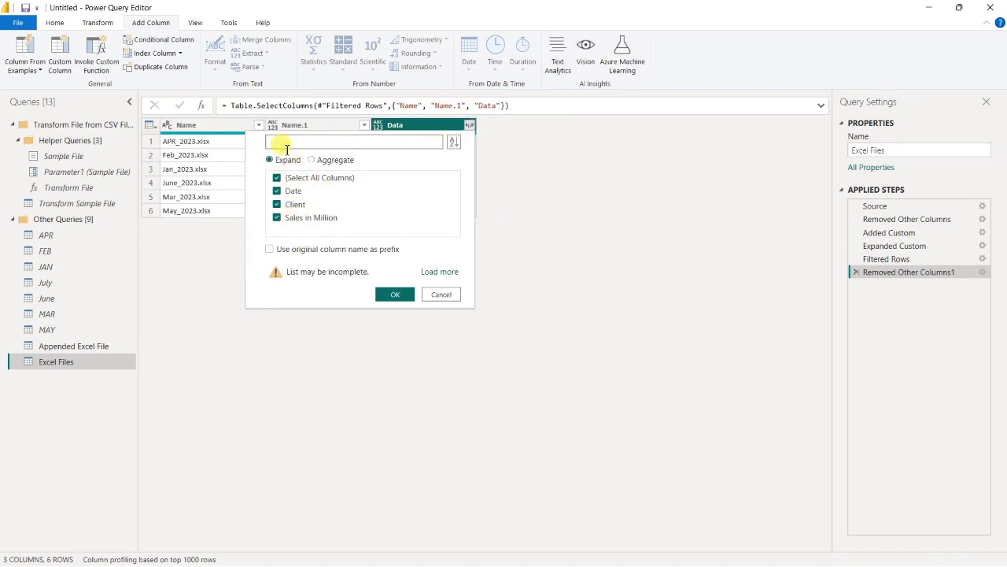
{"action": "left_click", "coordinate": [395, 294]}
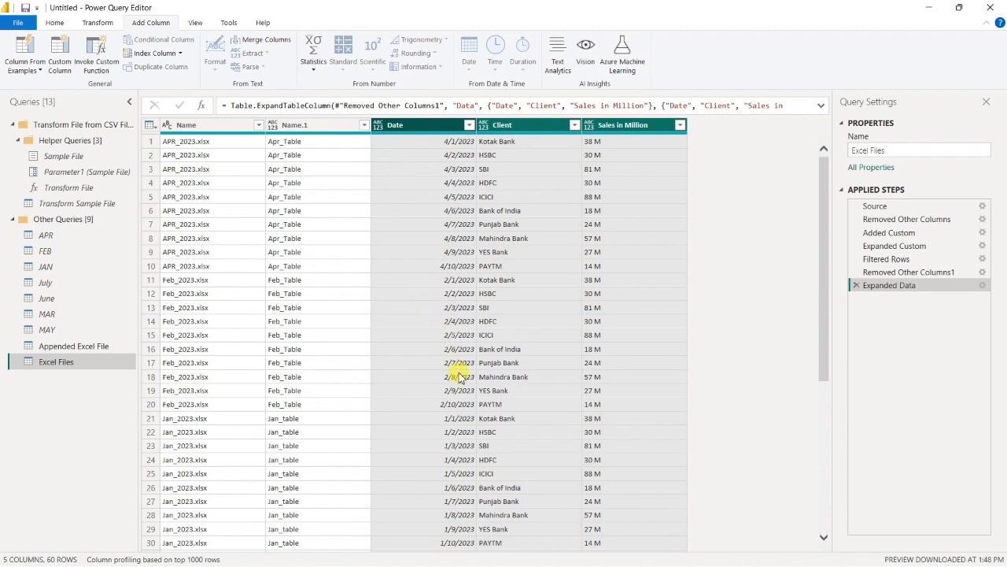
Review the appended rows of the Excel Files query and compare their file names with the workbooks in the Excel Files folder.
{"action": "scroll", "coordinate": [461, 376], "scroll_direction": "down", "scroll_amount": 5}
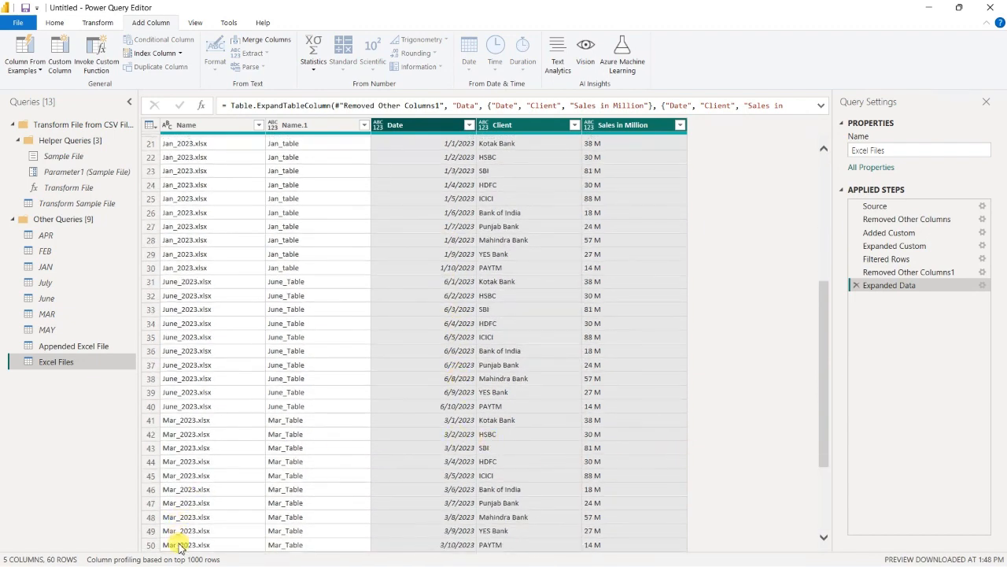
{"action": "scroll", "coordinate": [252, 464], "scroll_direction": "up", "scroll_amount": 5}
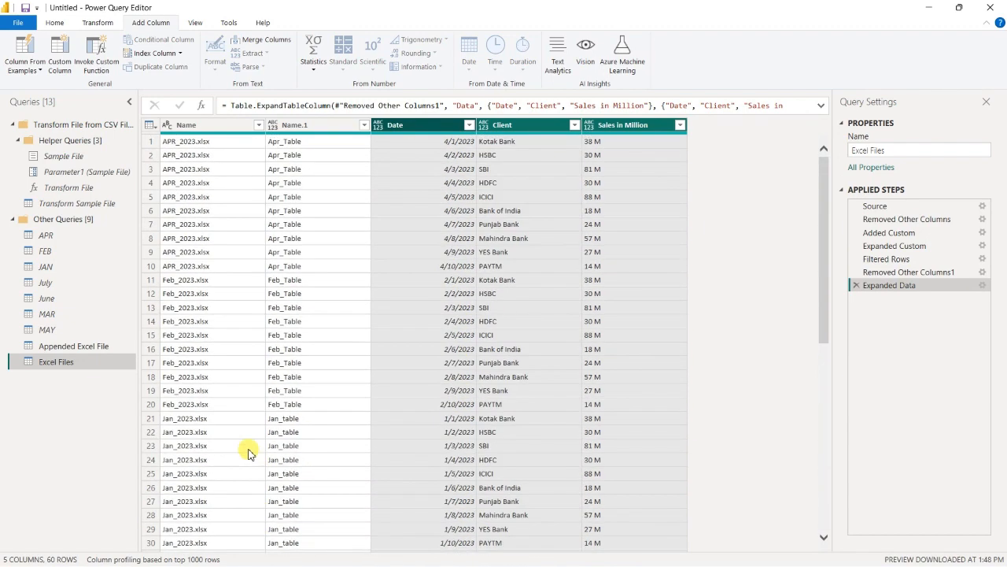
{"action": "scroll", "coordinate": [213, 472], "scroll_direction": "down", "scroll_amount": 8}
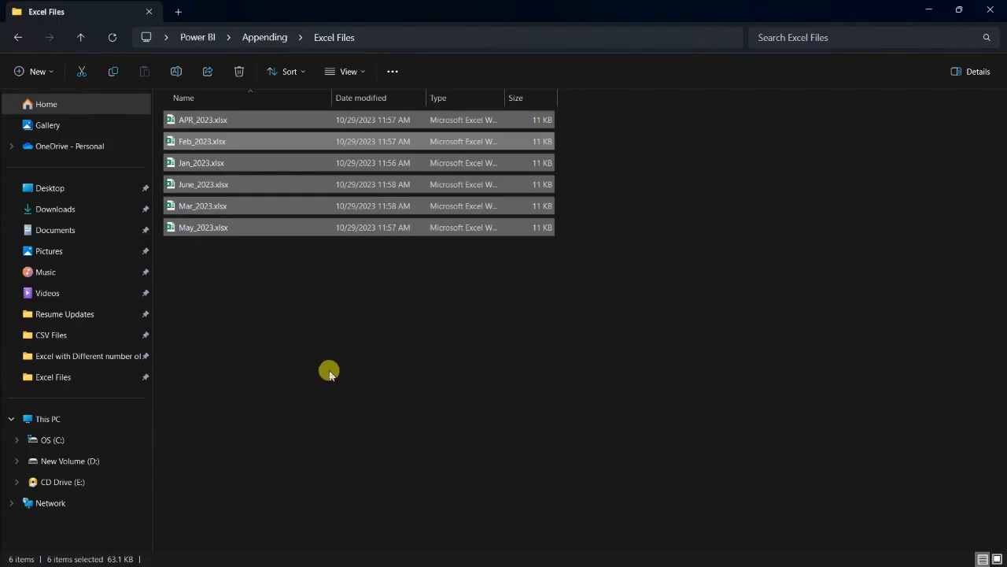
{"action": "left_click_drag", "start_coordinate": [282, 276], "coordinate": [199, 123]}
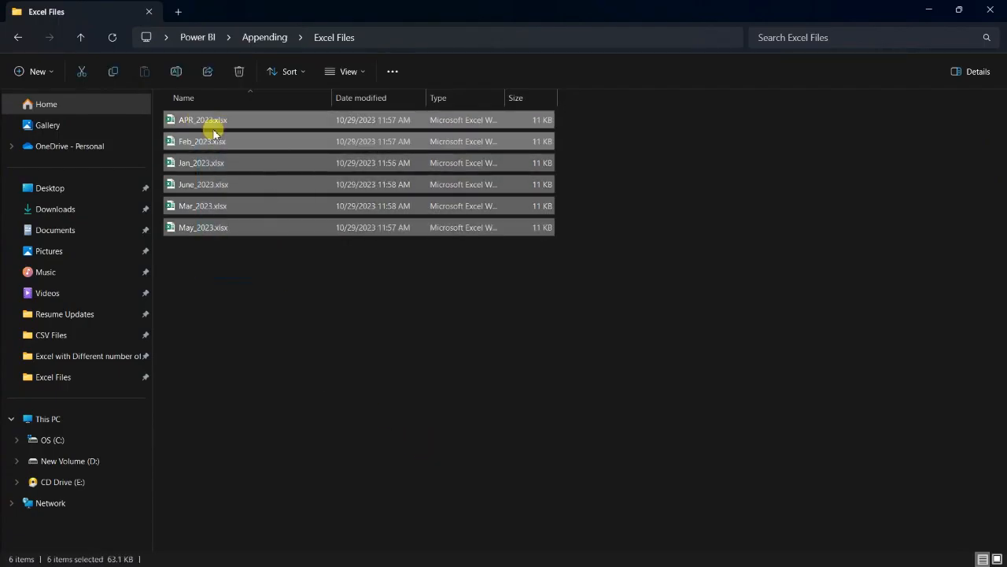
{"action": "key", "text": "super+Tab"}
{"action": "left_click", "coordinate": [682, 152]}
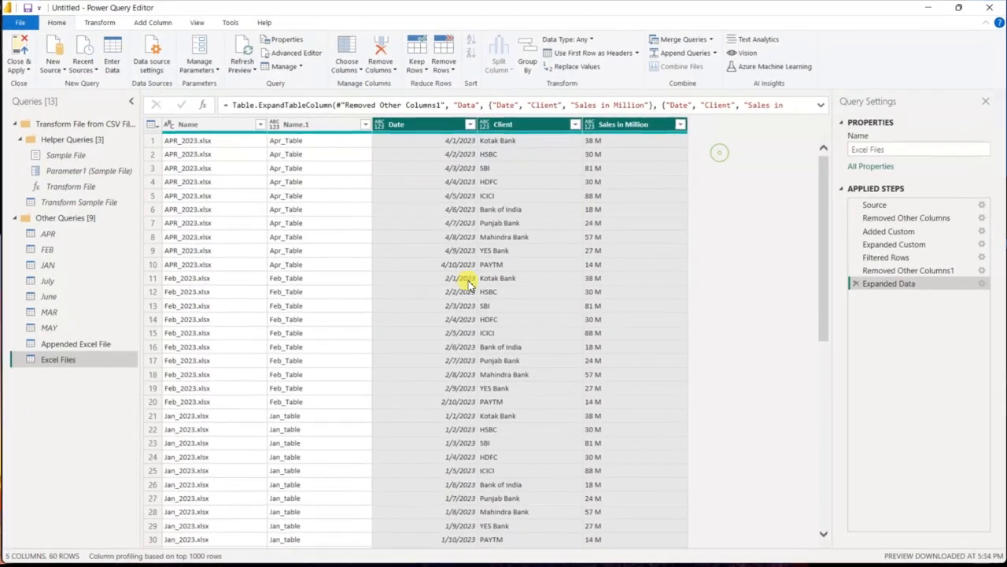
{"action": "scroll", "coordinate": [260, 472], "scroll_direction": "down", "scroll_amount": 8}
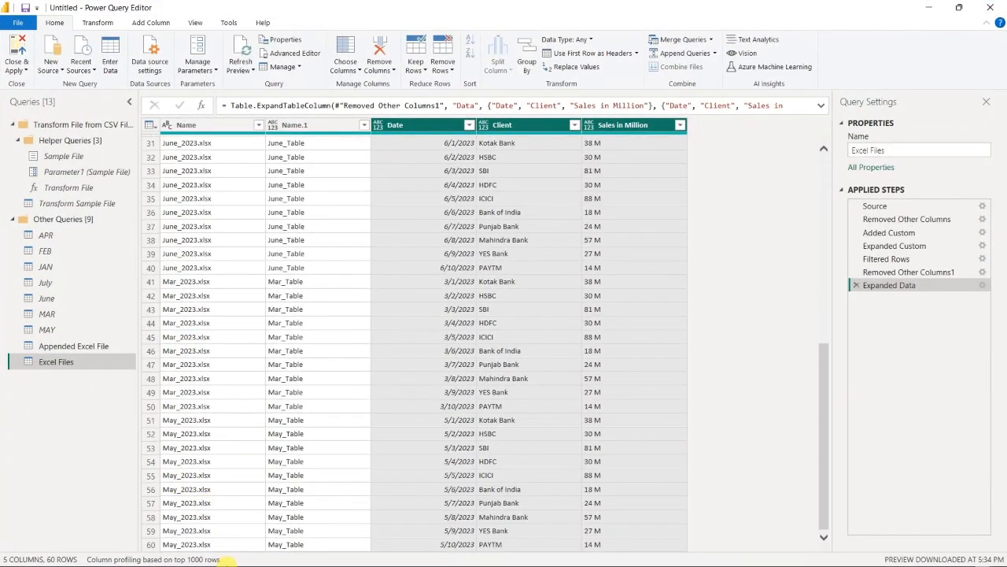
{"action": "scroll", "coordinate": [336, 413], "scroll_direction": "up", "scroll_amount": 6}
{"action": "scroll", "coordinate": [336, 413], "scroll_direction": "up", "scroll_amount": 4}
Remove the Name and Name.1 columns from the Excel Files query, and look through the remaining rows.
{"action": "left_click", "coordinate": [193, 125]}
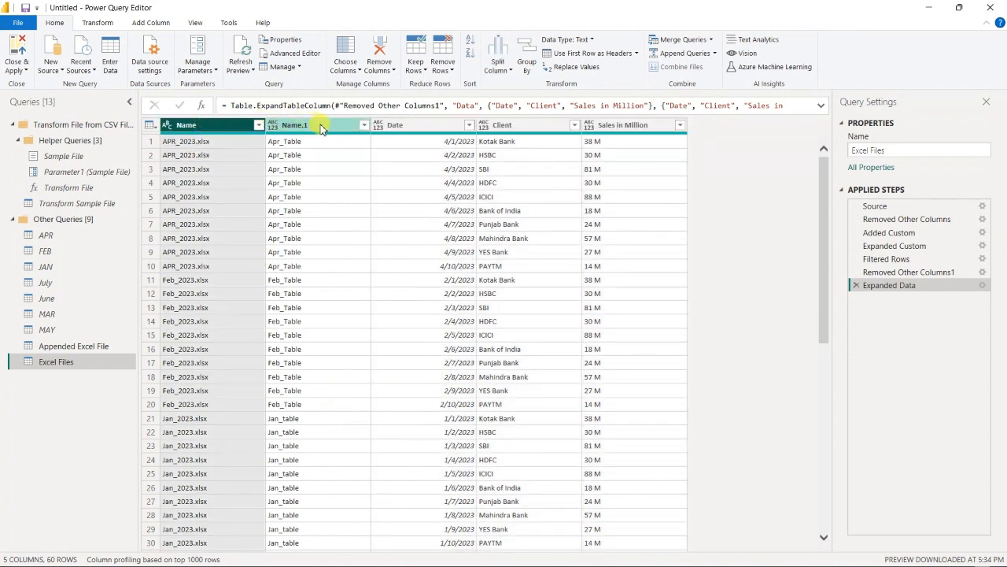
{"action": "left_click", "coordinate": [320, 125]}
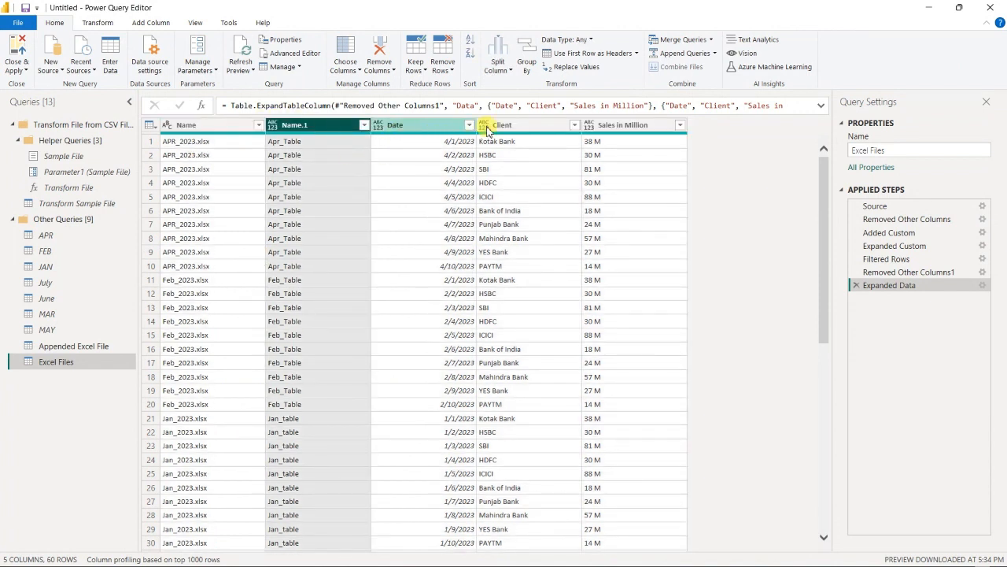
{"action": "left_click", "coordinate": [642, 126]}
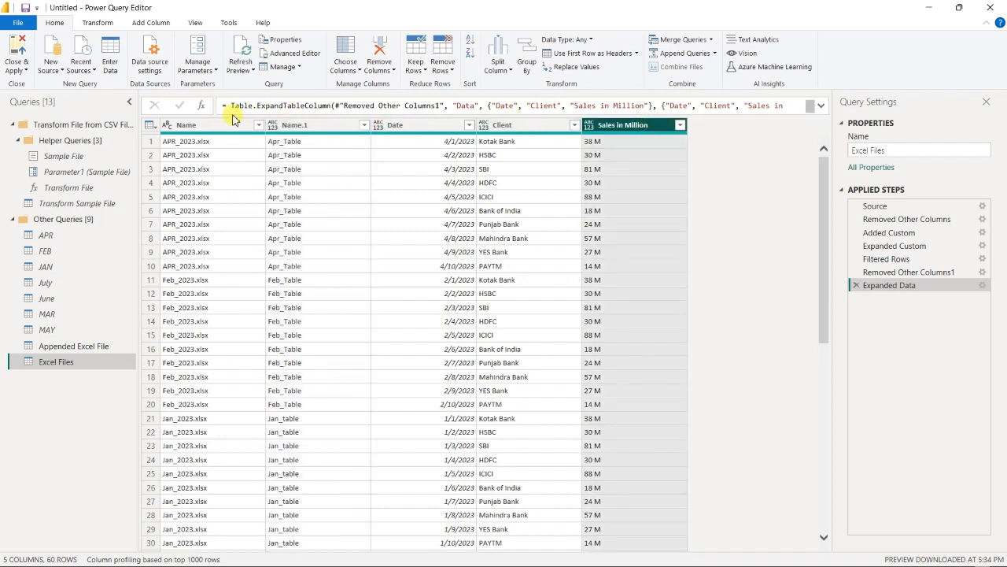
{"action": "left_click", "coordinate": [221, 124]}
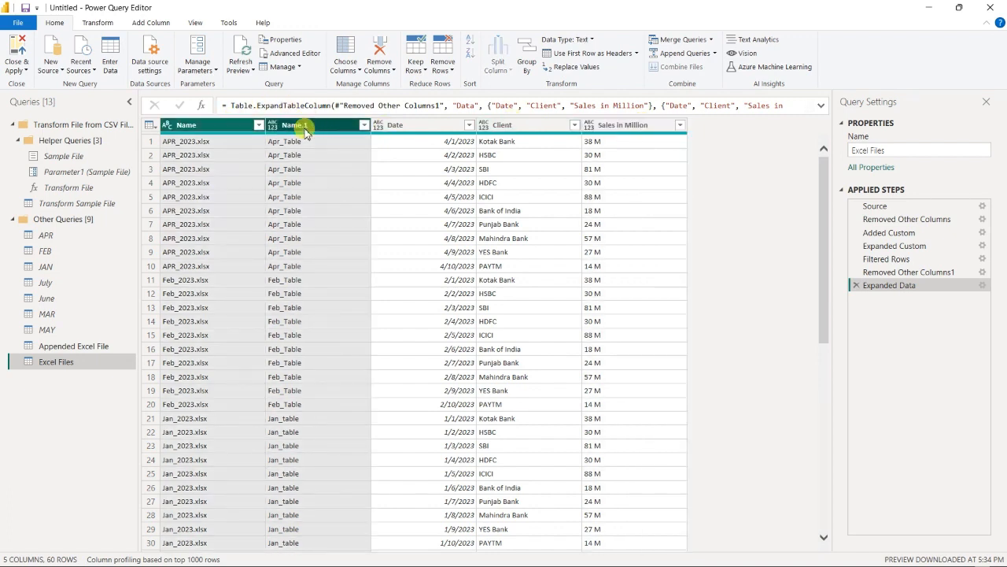
{"action": "right_click", "coordinate": [305, 133]}
{"action": "left_click", "coordinate": [347, 150]}
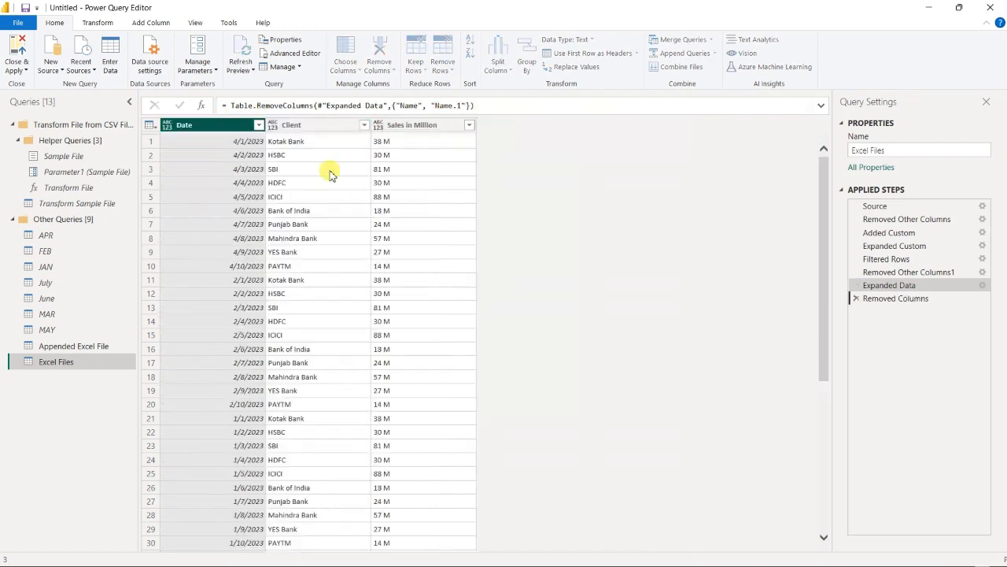
{"action": "scroll", "coordinate": [483, 252], "scroll_direction": "down", "scroll_amount": 5}
{"action": "scroll", "coordinate": [469, 313], "scroll_direction": "up", "scroll_amount": 5}
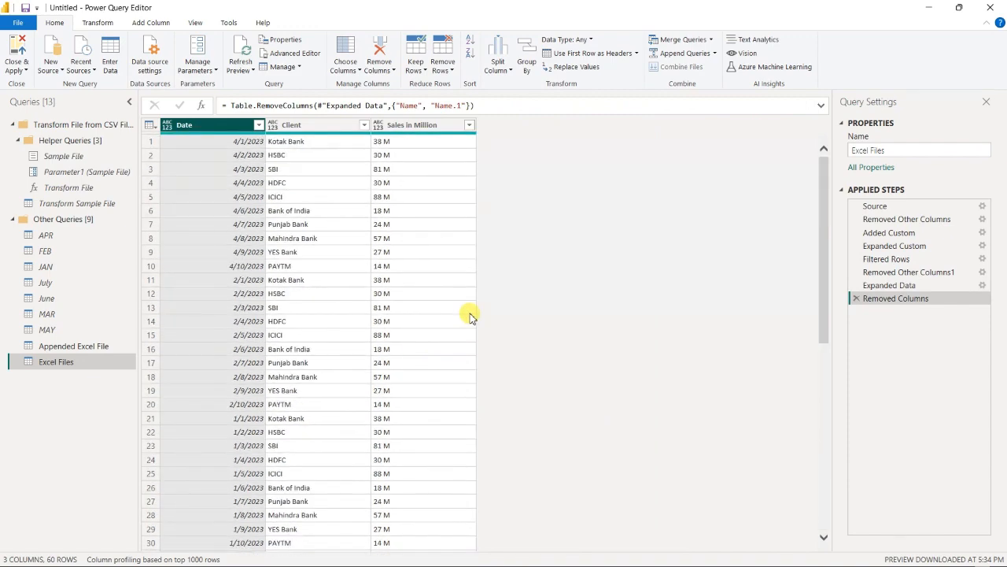
Switch to File Explorer, open the Different Data Sources folder and check the types of the APR_2023, June_2023 and May_2023 files.
{"action": "key", "text": "alt+Tab"}
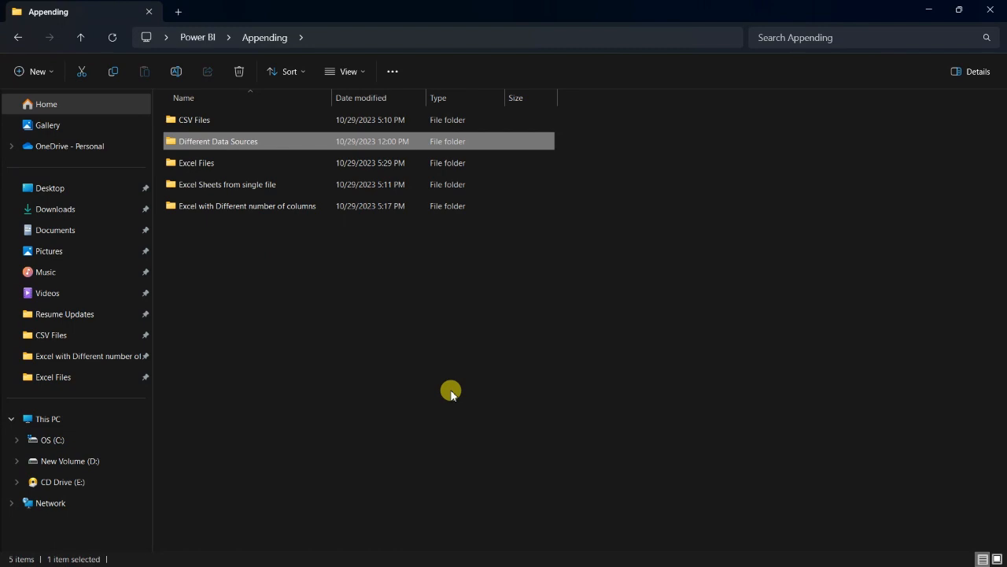
{"action": "double_click", "coordinate": [225, 142]}
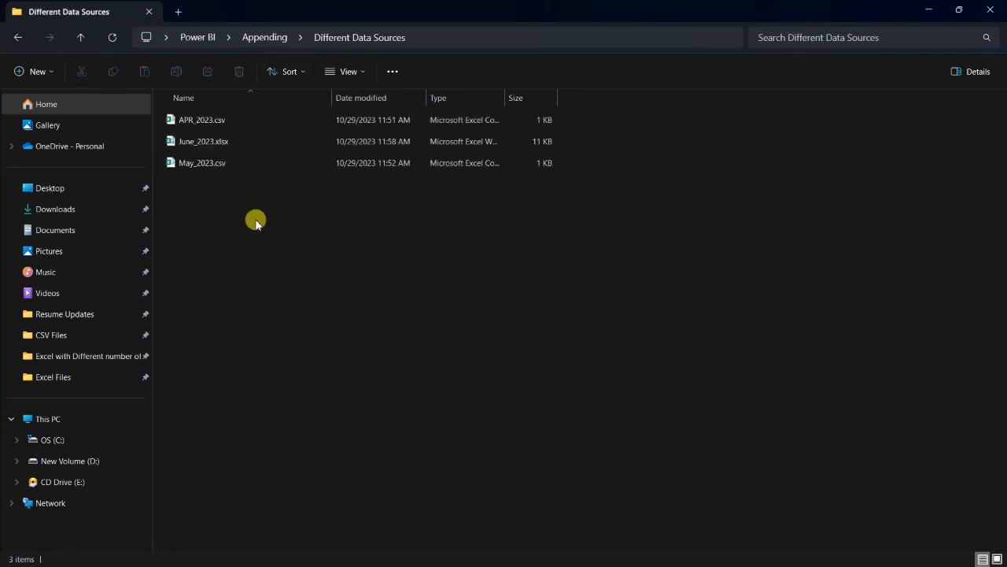
{"action": "left_click", "coordinate": [214, 125]}
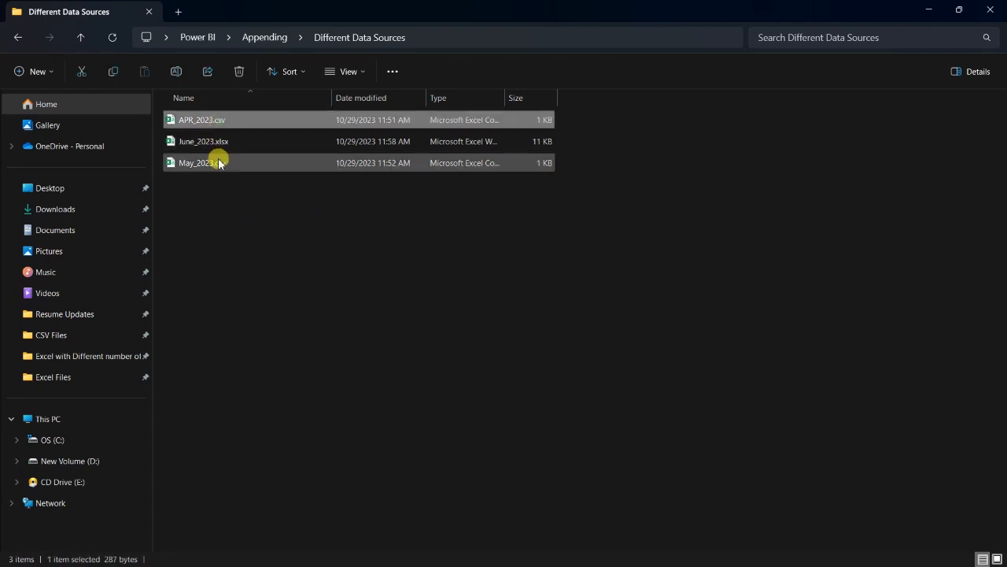
{"action": "left_click", "coordinate": [218, 162]}
{"action": "left_click", "coordinate": [215, 143]}
{"action": "left_click", "coordinate": [207, 116]}
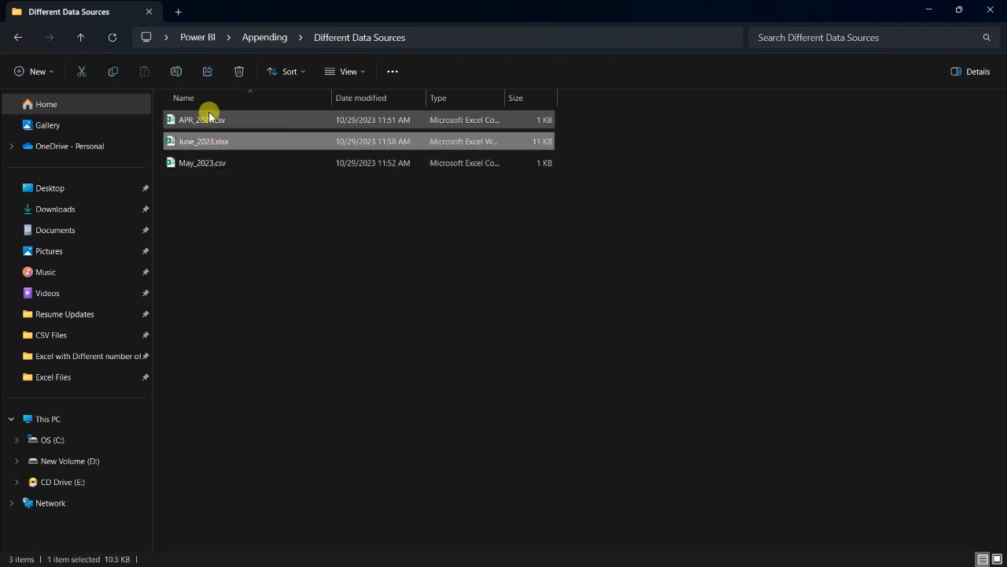
Open APR_2023.csv and June_2023.xlsx in Excel to compare their columns, and close both files.
{"action": "left_click", "coordinate": [235, 163], "text": "ctrl"}
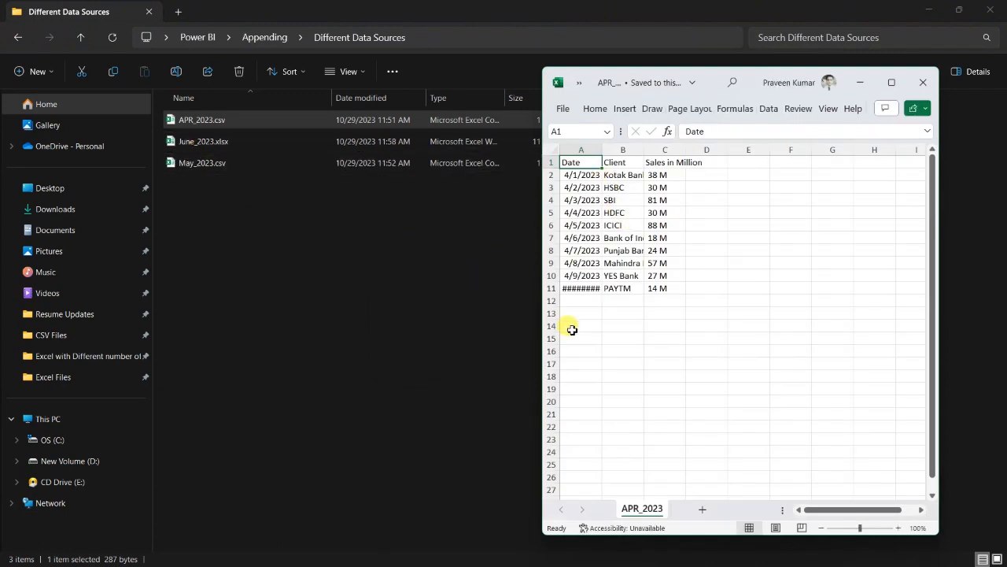
{"action": "double_click", "coordinate": [254, 141]}
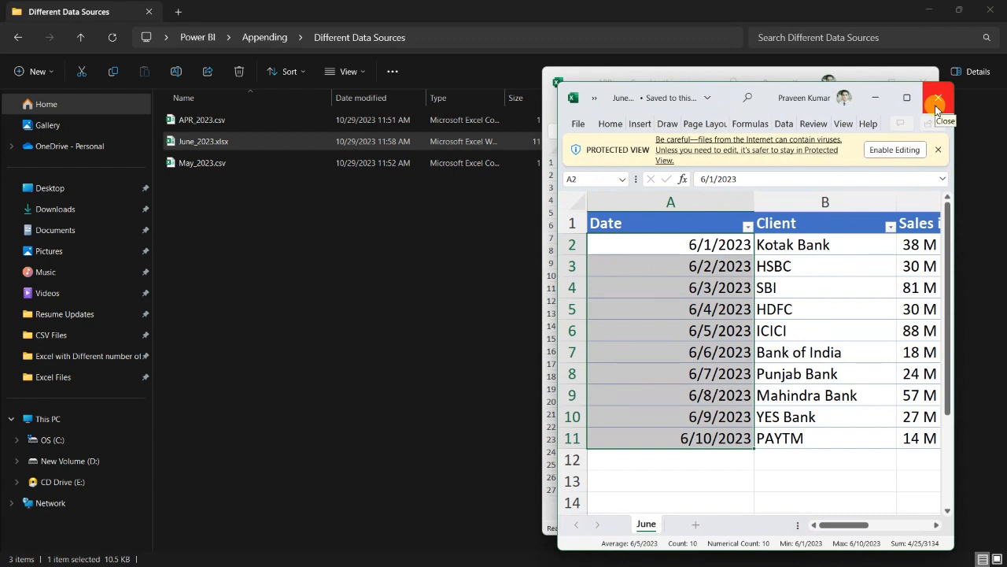
{"action": "left_click", "coordinate": [936, 102]}
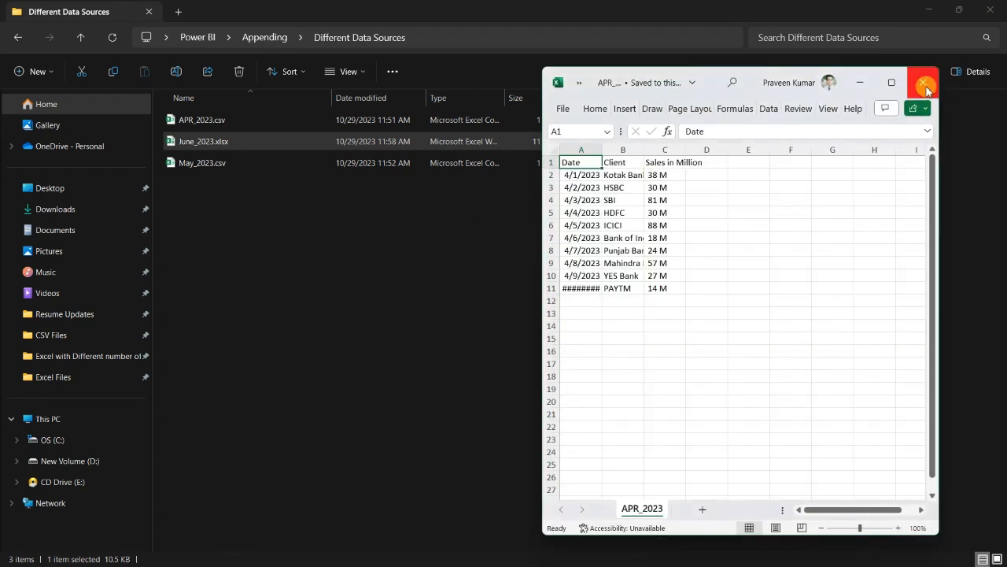
{"action": "left_click", "coordinate": [926, 88]}
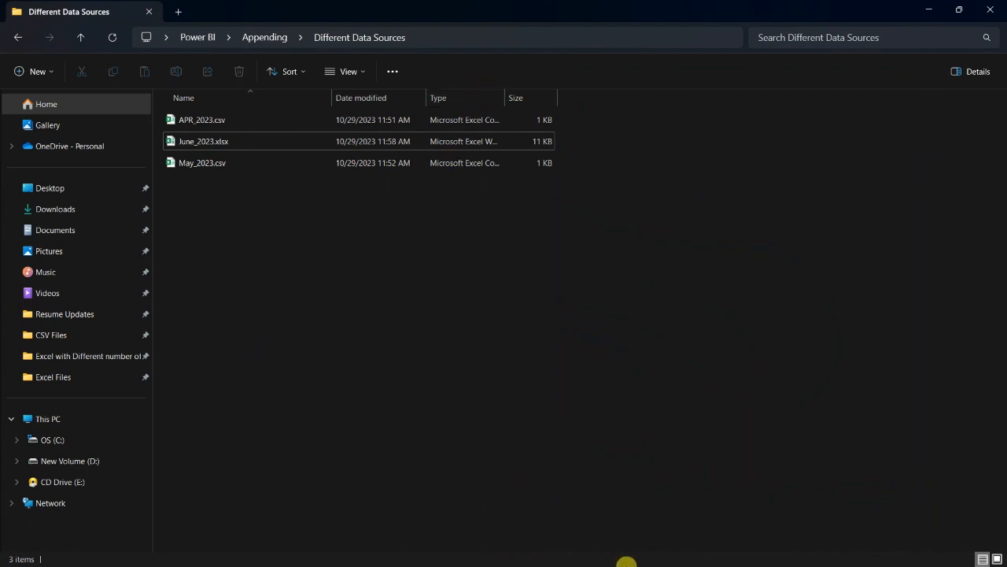
Switch to the Power BI Desktop report window, dismiss the pending query changes notice and leave the Filters pane collapsed.
{"action": "key", "text": "super+Tab"}
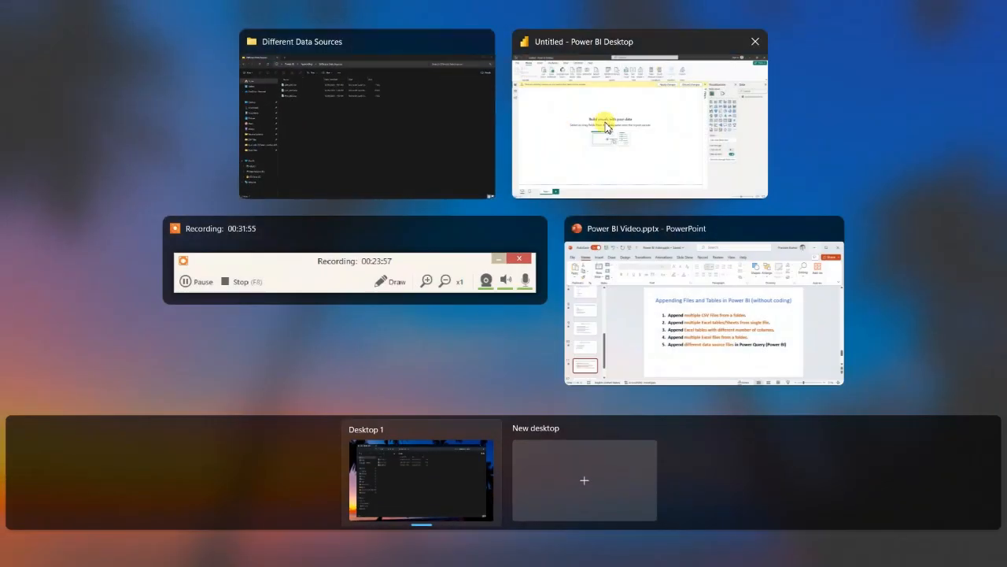
{"action": "left_click", "coordinate": [604, 118]}
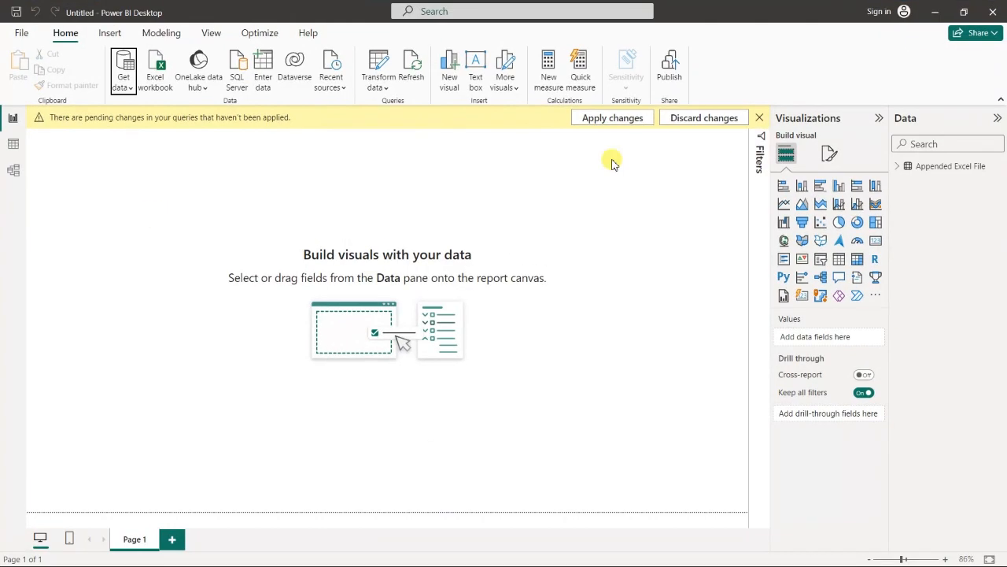
{"action": "left_click", "coordinate": [744, 118]}
{"action": "left_click", "coordinate": [569, 334]}
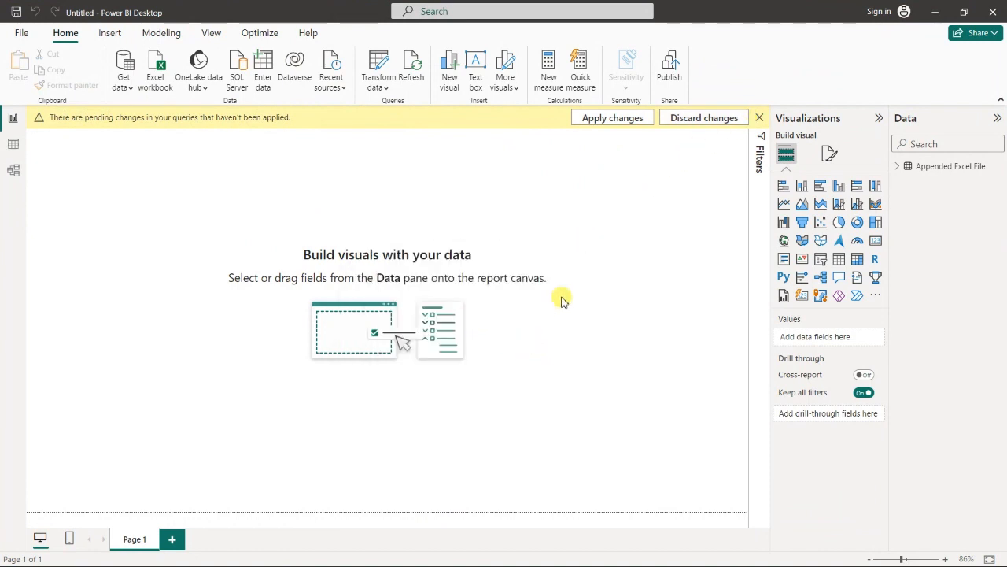
{"action": "left_click", "coordinate": [759, 117]}
{"action": "left_click", "coordinate": [761, 118]}
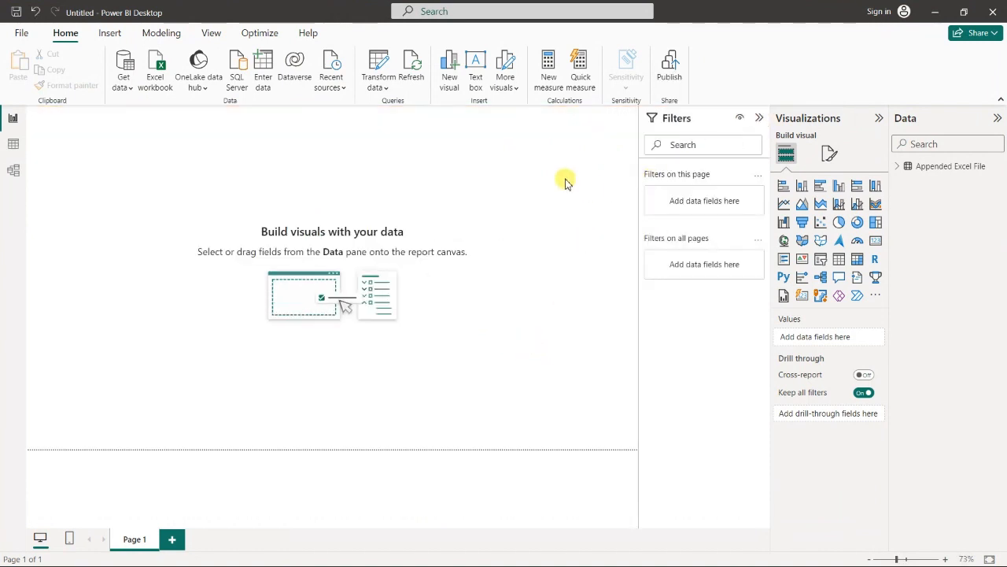
{"action": "left_click", "coordinate": [757, 120]}
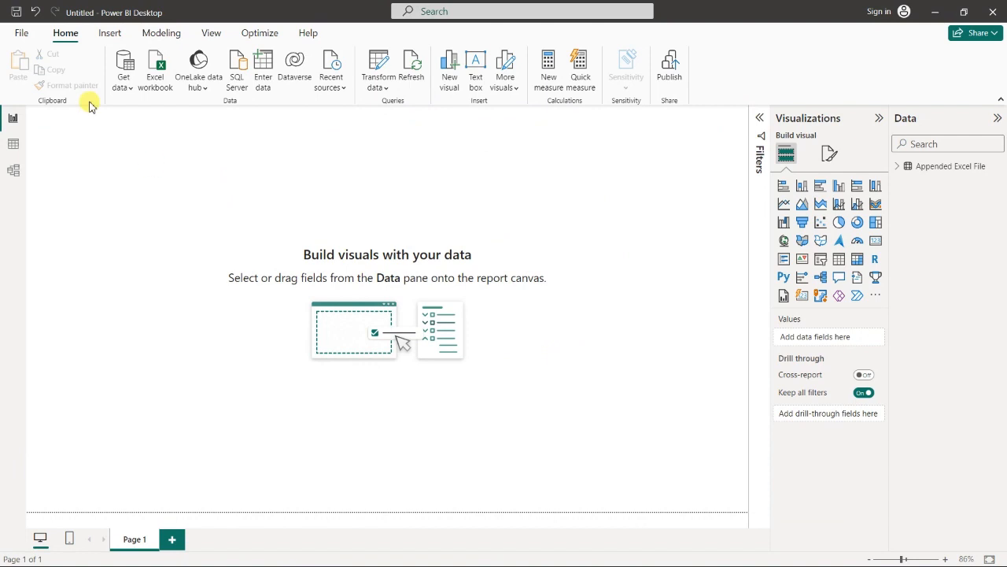
Import APR_2023.csv from the Different Data Sources folder using the Text/CSV connector, and open its query in Power Query Editor.
{"action": "left_click", "coordinate": [129, 88]}
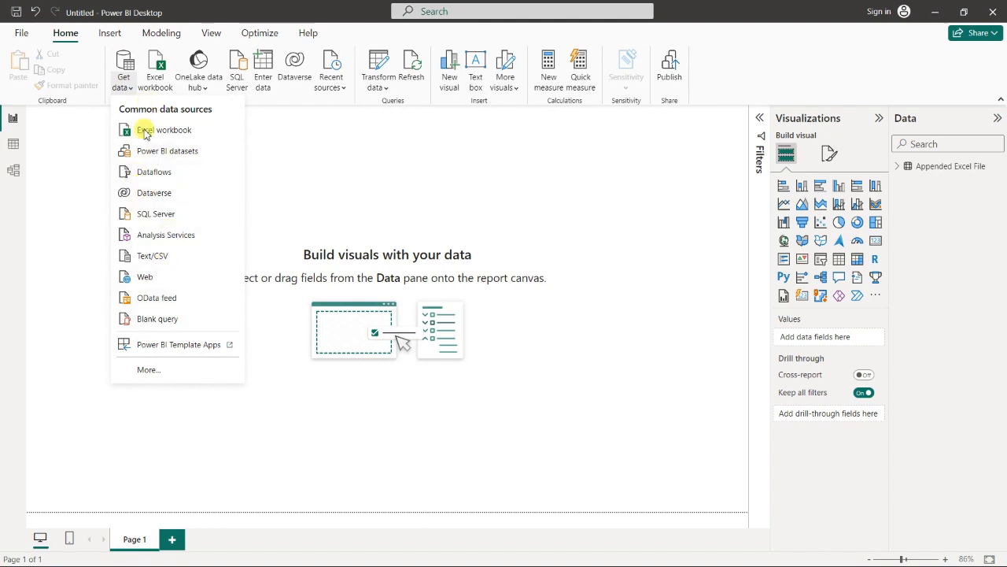
{"action": "left_click", "coordinate": [151, 369]}
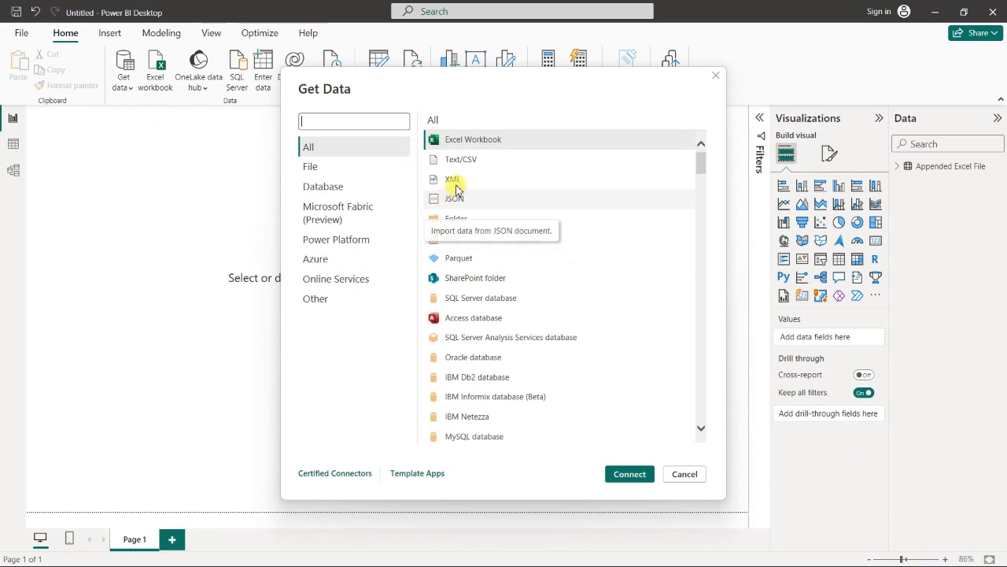
{"action": "left_click", "coordinate": [465, 170]}
{"action": "left_click", "coordinate": [630, 473]}
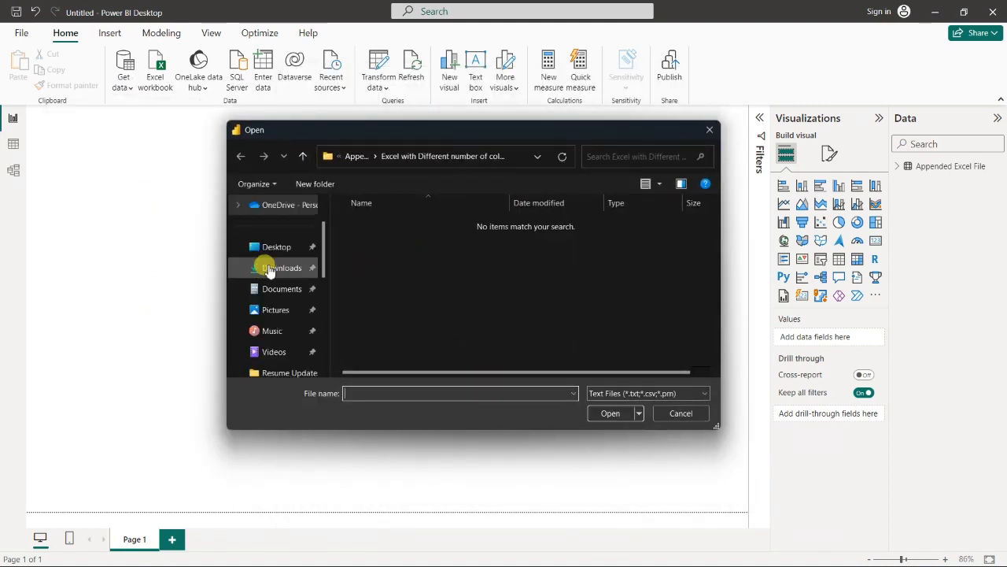
{"action": "left_click", "coordinate": [302, 156]}
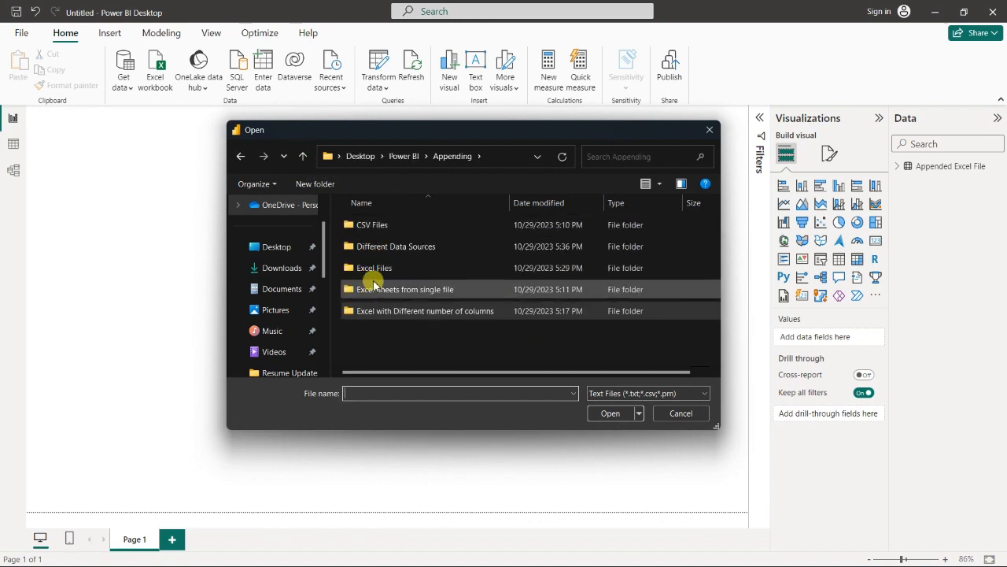
{"action": "double_click", "coordinate": [409, 246]}
{"action": "left_click", "coordinate": [390, 228]}
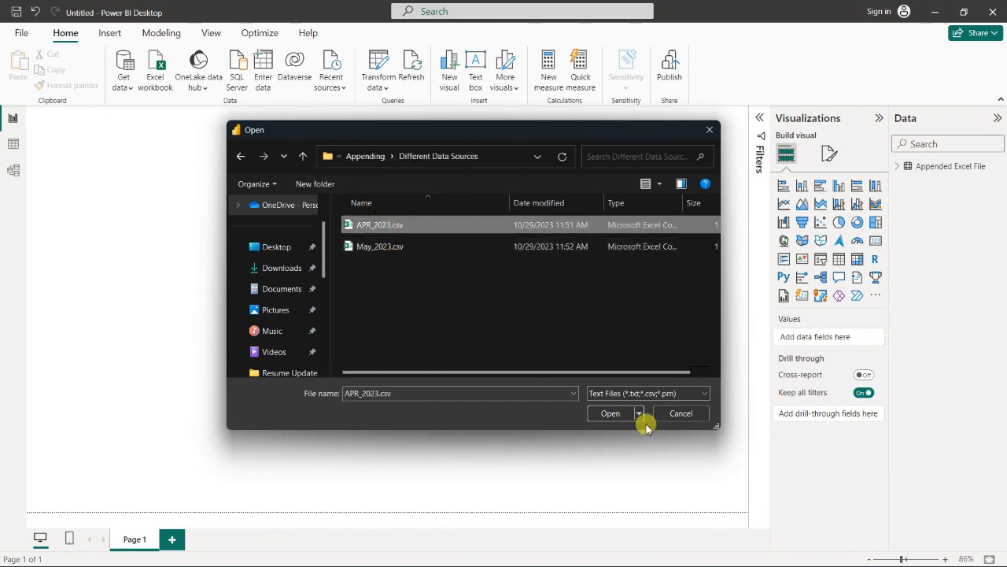
{"action": "left_click", "coordinate": [611, 414]}
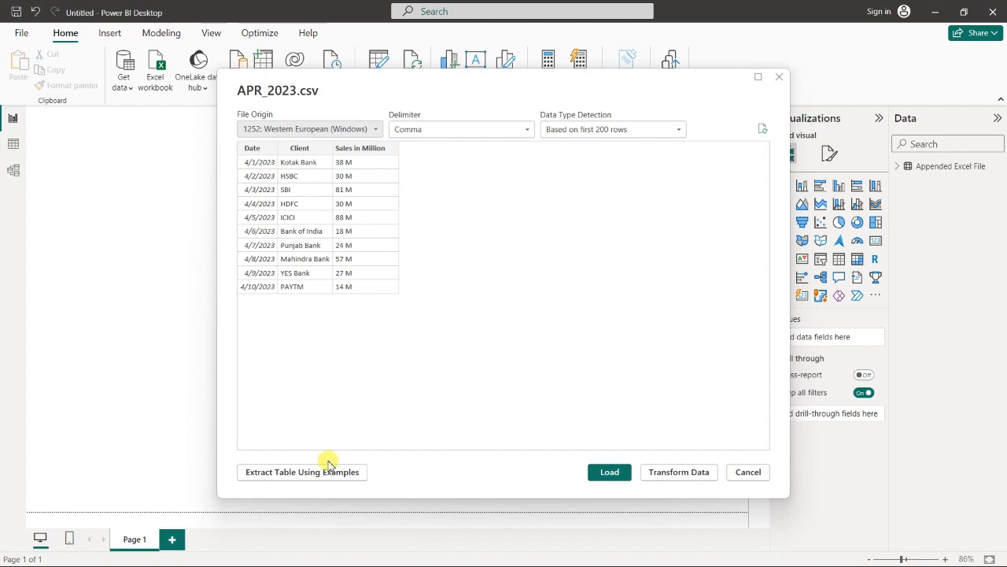
{"action": "left_click", "coordinate": [659, 472]}
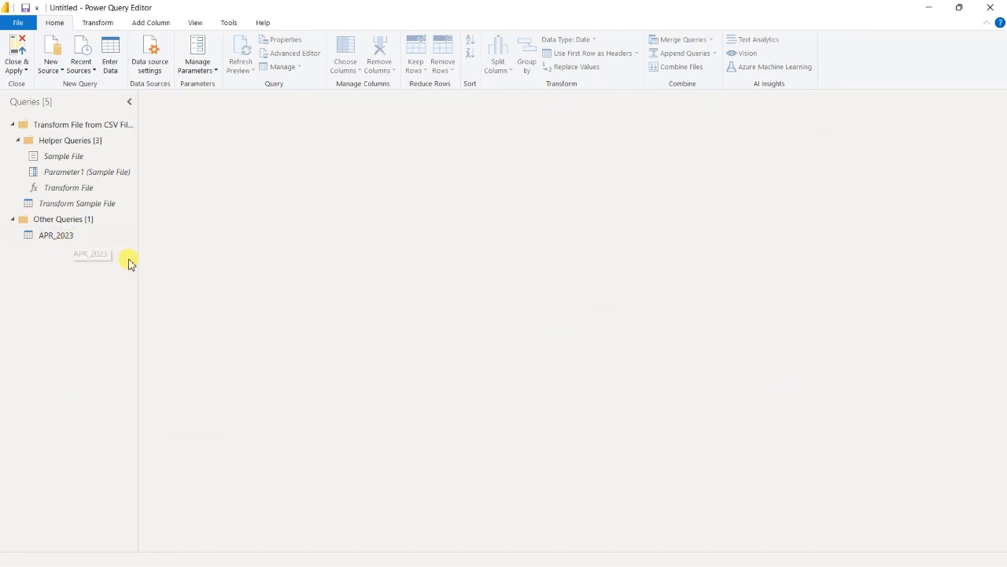
{"action": "left_click", "coordinate": [59, 240]}
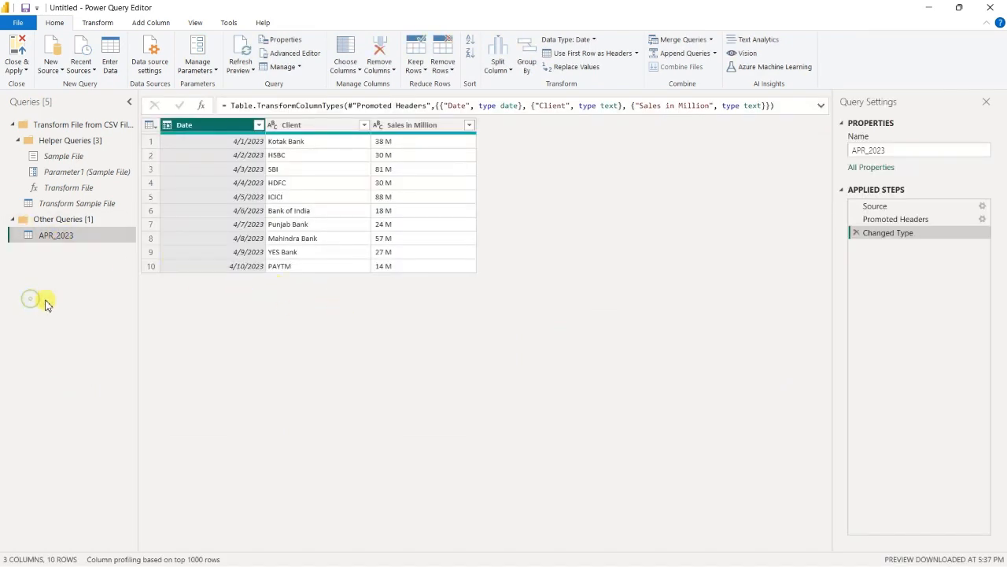
Add June_Table from the June_2023.xlsx workbook in the Different Data Sources folder as a new Excel Workbook source.
{"action": "left_click", "coordinate": [50, 68]}
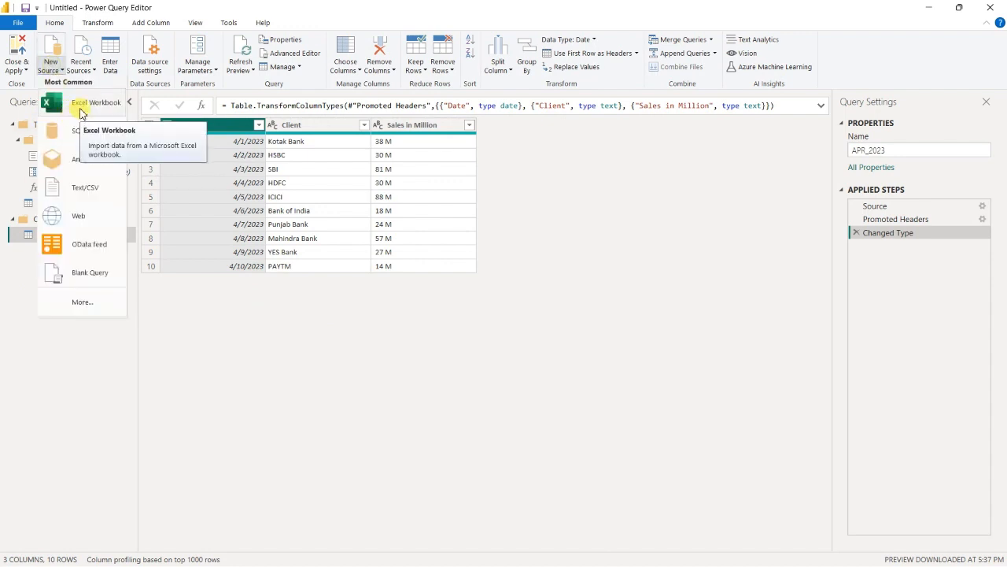
{"action": "left_click", "coordinate": [1, 354]}
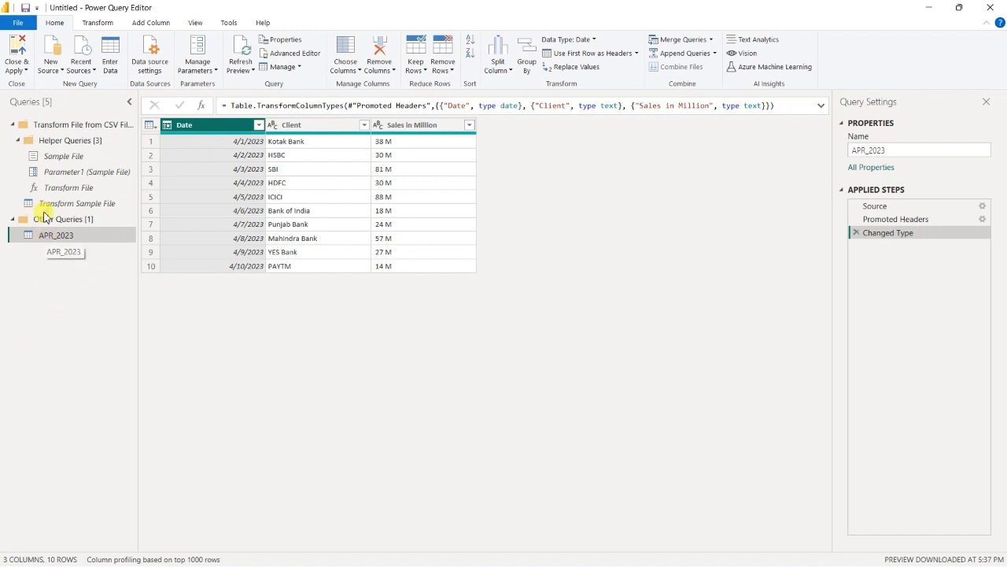
{"action": "left_click", "coordinate": [45, 68]}
{"action": "left_click", "coordinate": [75, 103]}
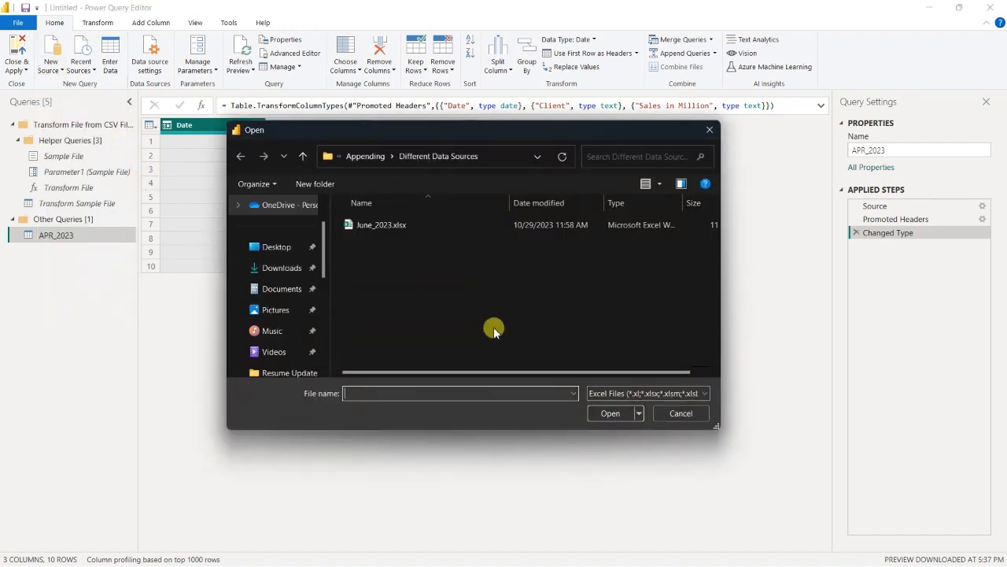
{"action": "left_click", "coordinate": [358, 226]}
{"action": "left_click", "coordinate": [610, 413]}
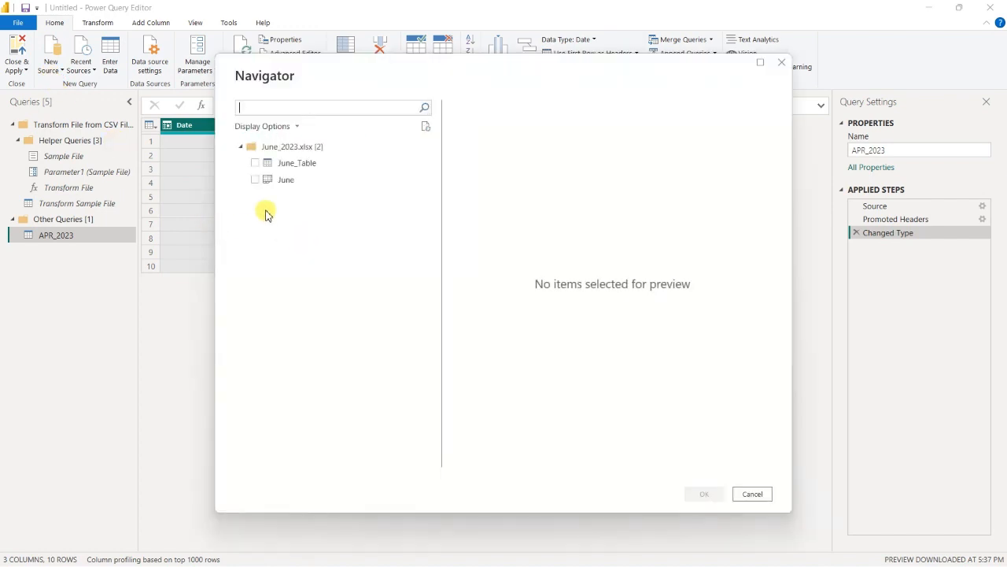
{"action": "left_click", "coordinate": [254, 163]}
{"action": "left_click", "coordinate": [702, 492]}
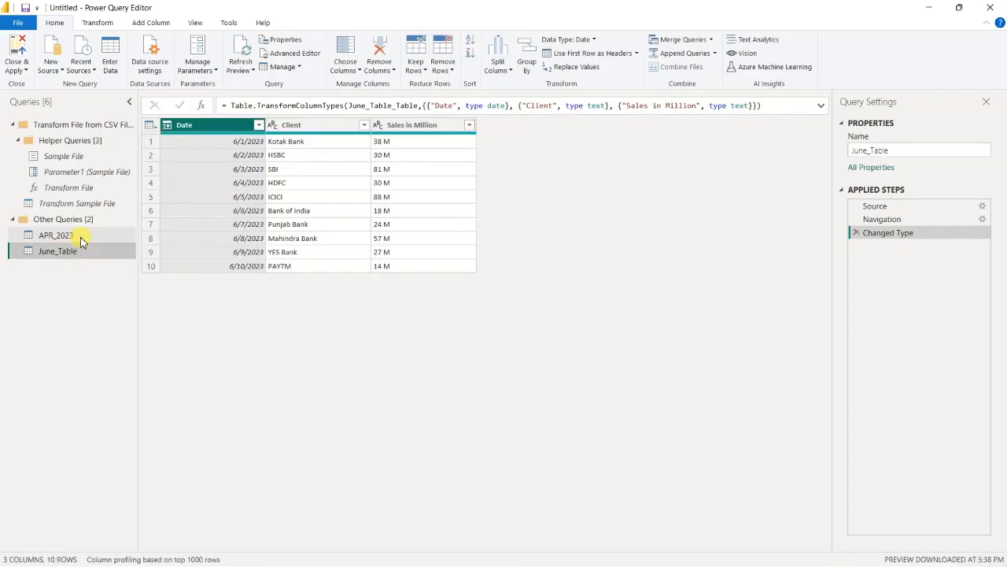
Compare the APR_2023 and June_Table queries, and append them as a new query with APR_2023 first and June_Table second.
{"action": "left_click", "coordinate": [35, 236]}
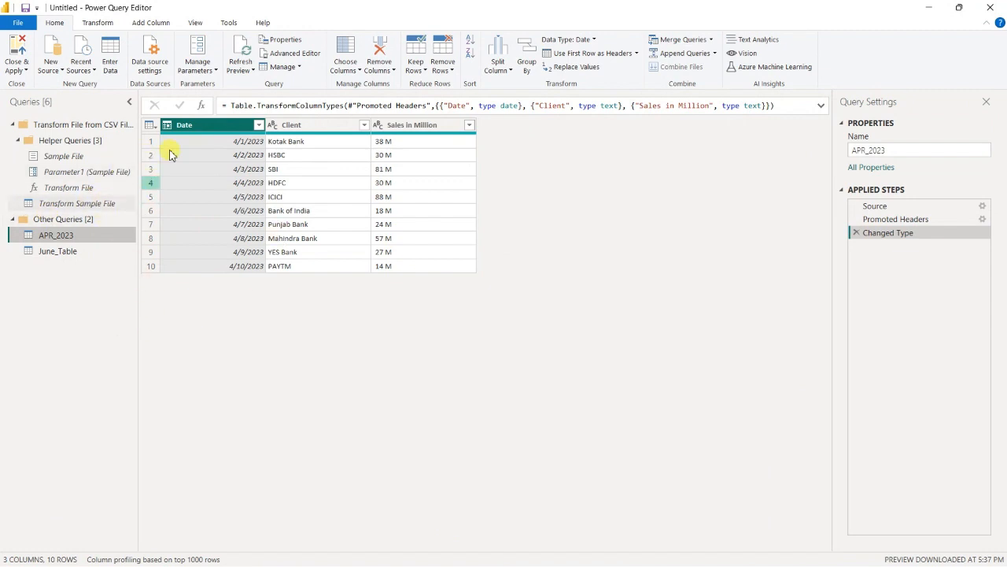
{"action": "left_click", "coordinate": [65, 251]}
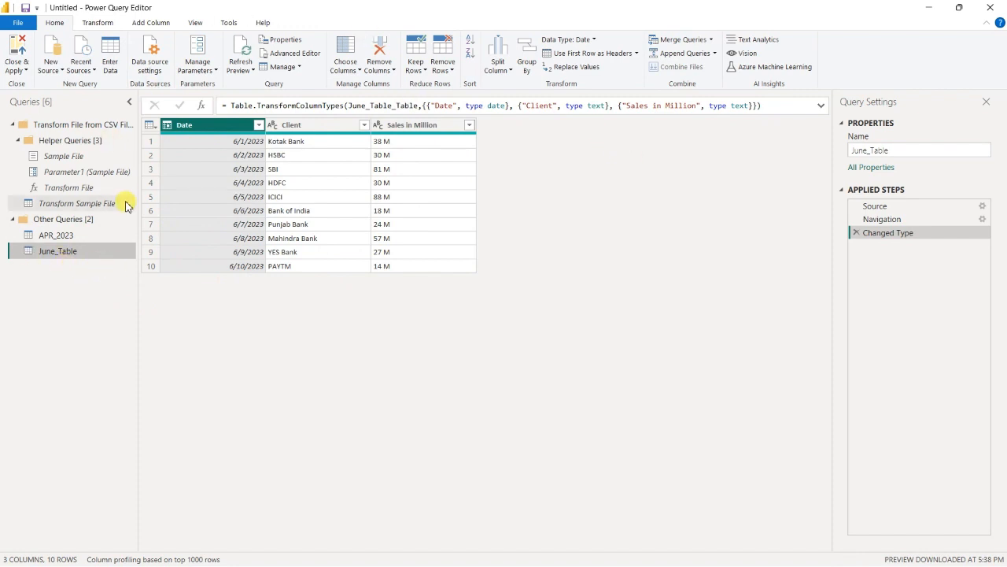
{"action": "left_click", "coordinate": [55, 236]}
{"action": "left_click", "coordinate": [714, 53]}
{"action": "left_click", "coordinate": [718, 82]}
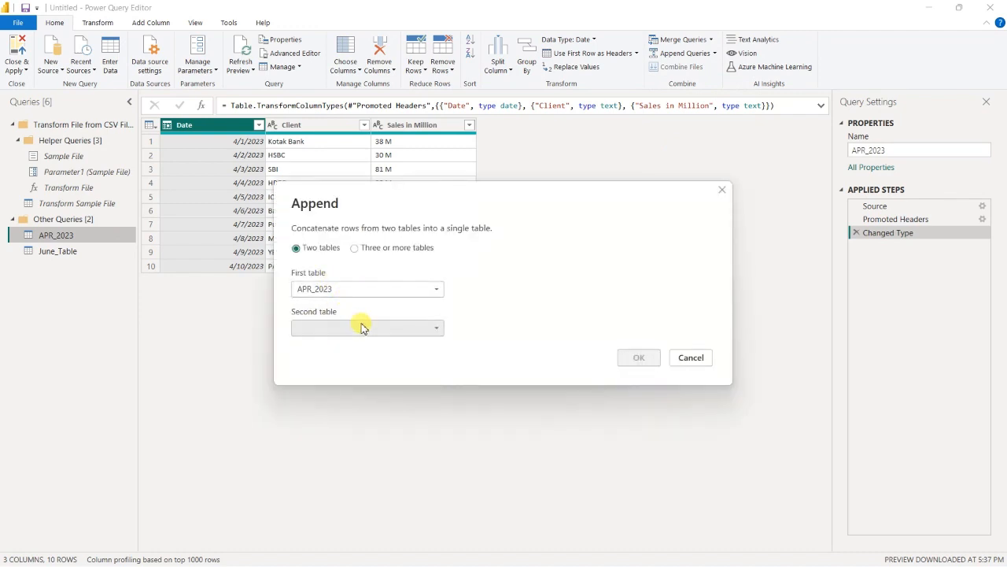
{"action": "left_click", "coordinate": [362, 327]}
{"action": "left_click", "coordinate": [370, 365]}
{"action": "left_click", "coordinate": [638, 358]}
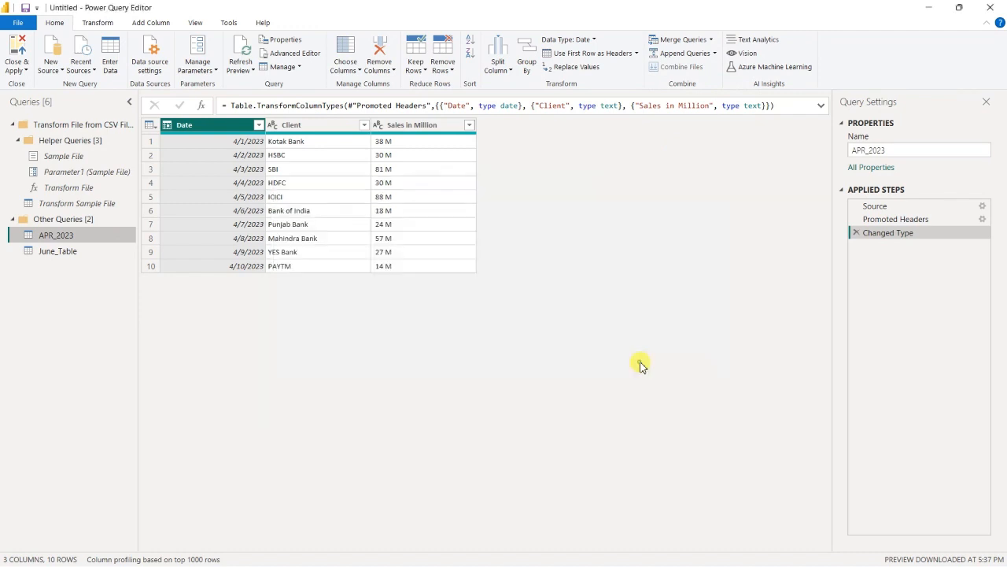